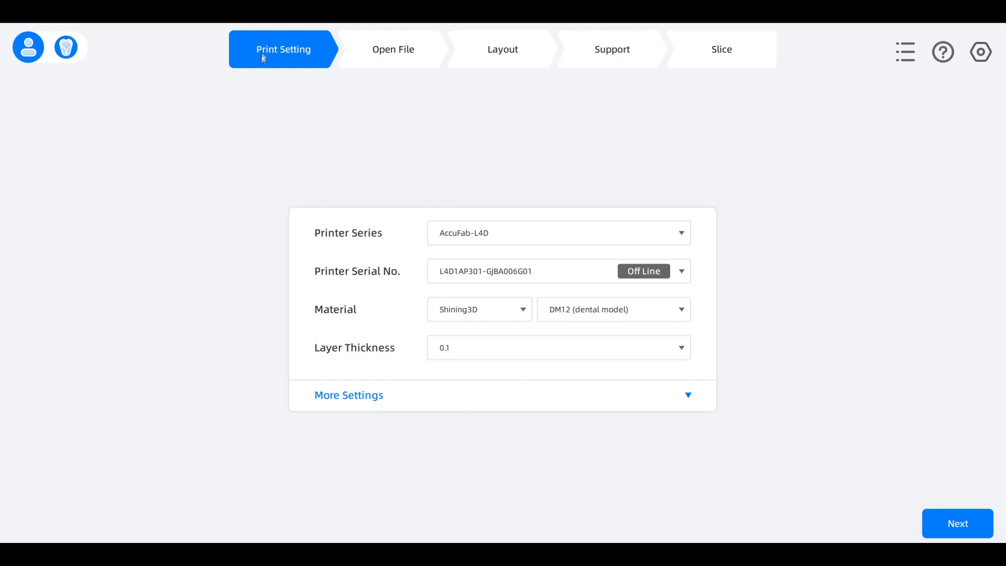
# Select AccuFab-L4D as the printer series and L4D1AP301-GJBA006G01 as the printer serial number.
pyautogui.click(479, 232)
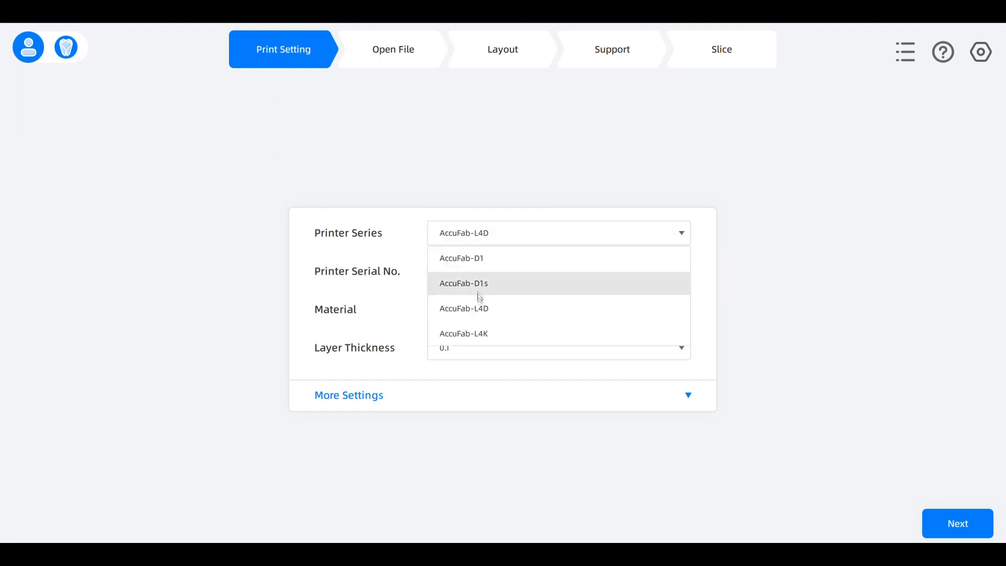
pyautogui.click(489, 316)
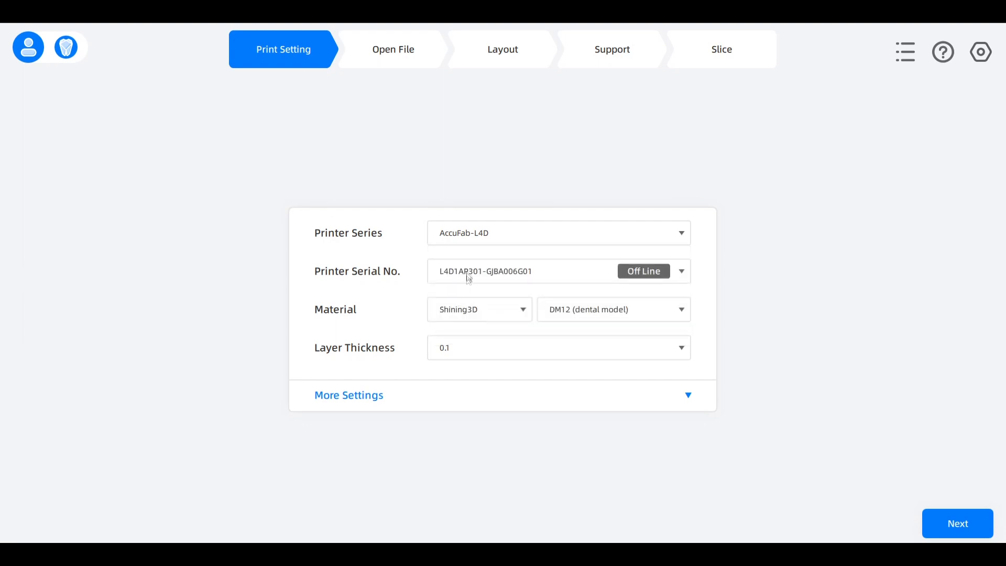
pyautogui.click(464, 273)
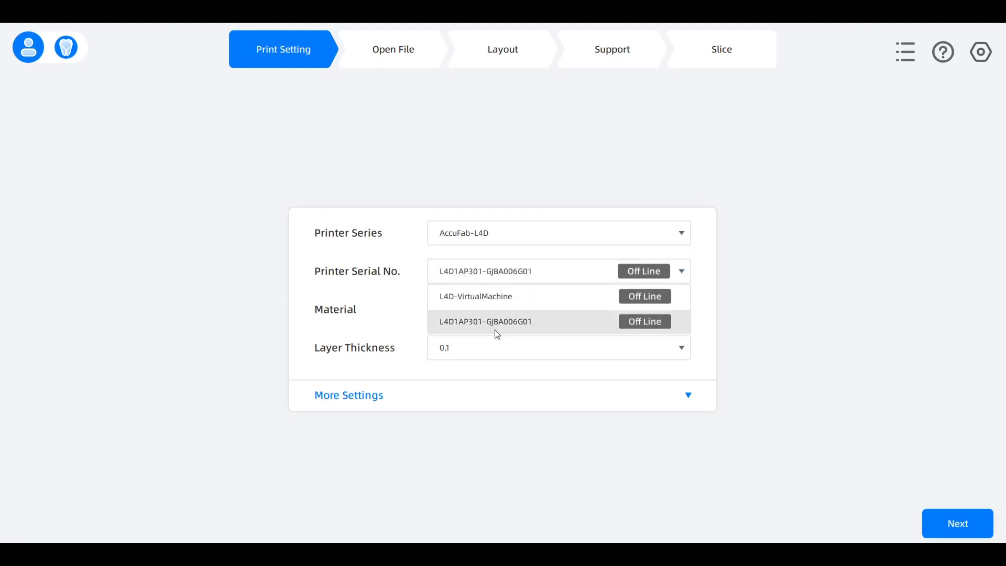
pyautogui.click(494, 323)
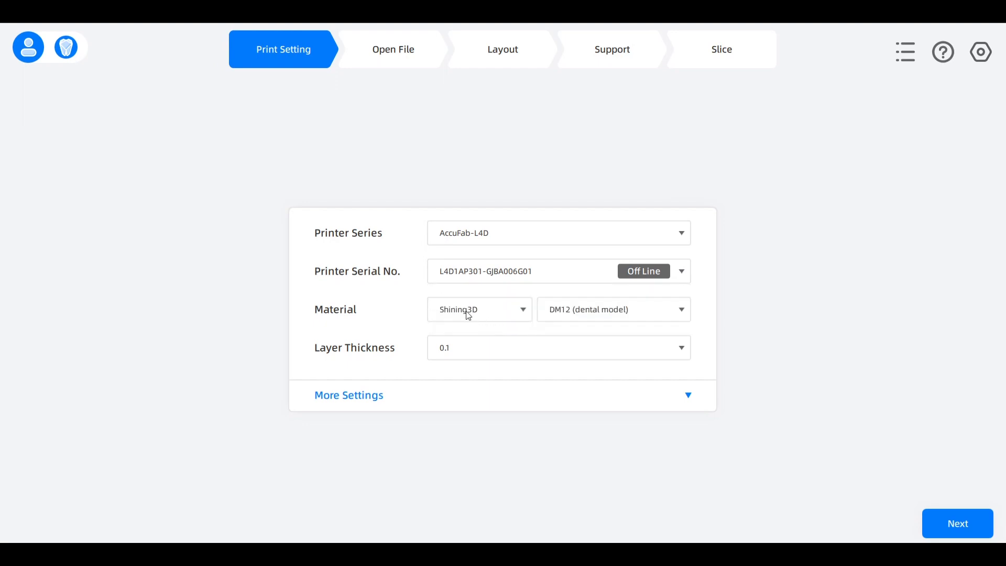
# Set the material to Shining3D DM12 (dental model) and look through the available layer thickness options.
pyautogui.click(469, 314)
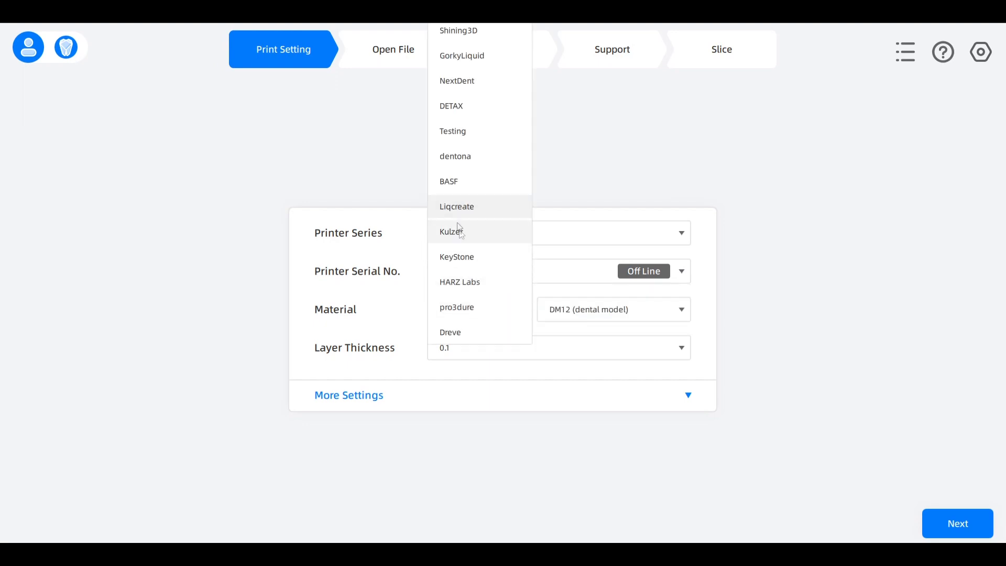
pyautogui.click(466, 31)
pyautogui.click(564, 318)
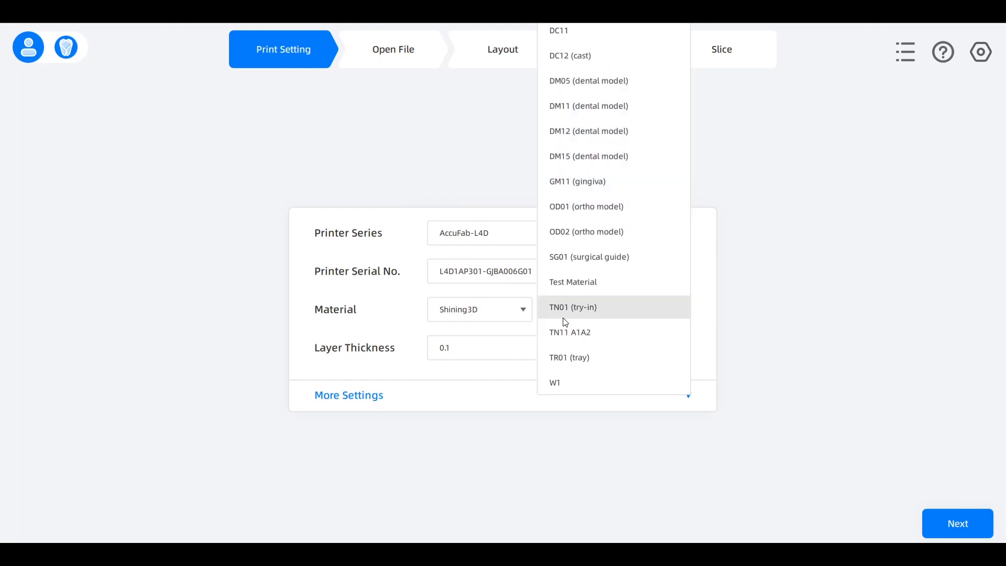
pyautogui.click(458, 314)
pyautogui.click(458, 314)
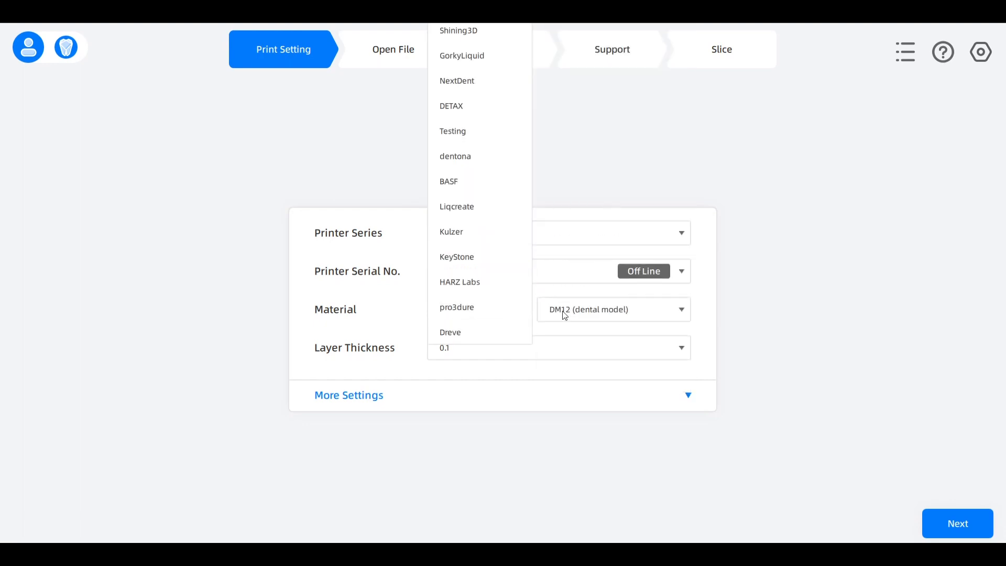
pyautogui.click(565, 313)
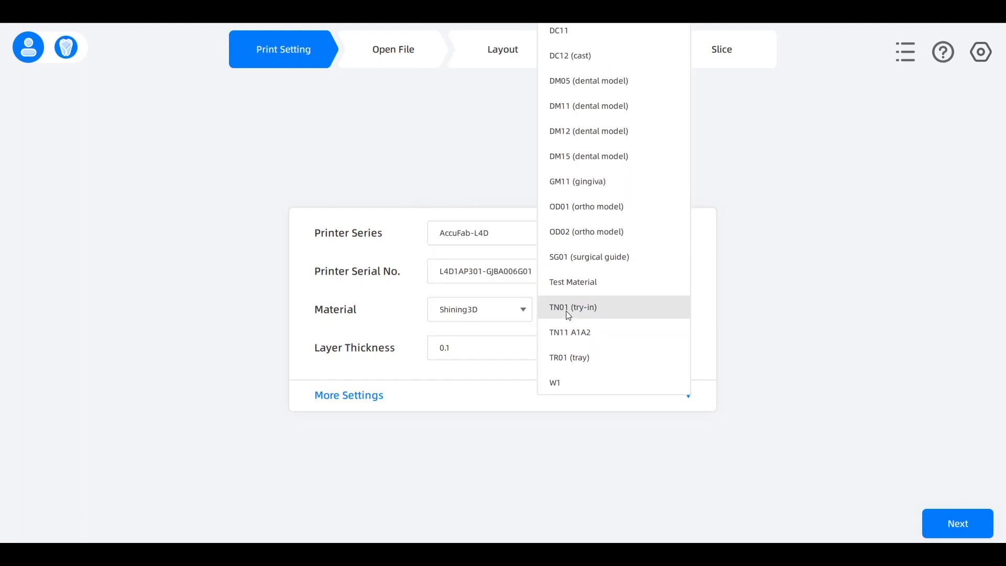
pyautogui.click(600, 132)
pyautogui.click(511, 349)
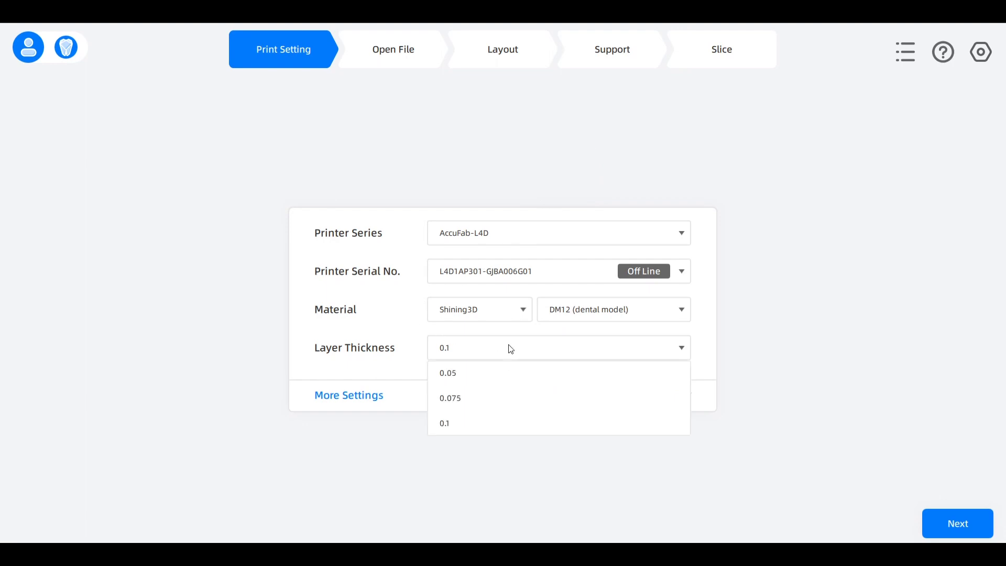
pyautogui.click(506, 348)
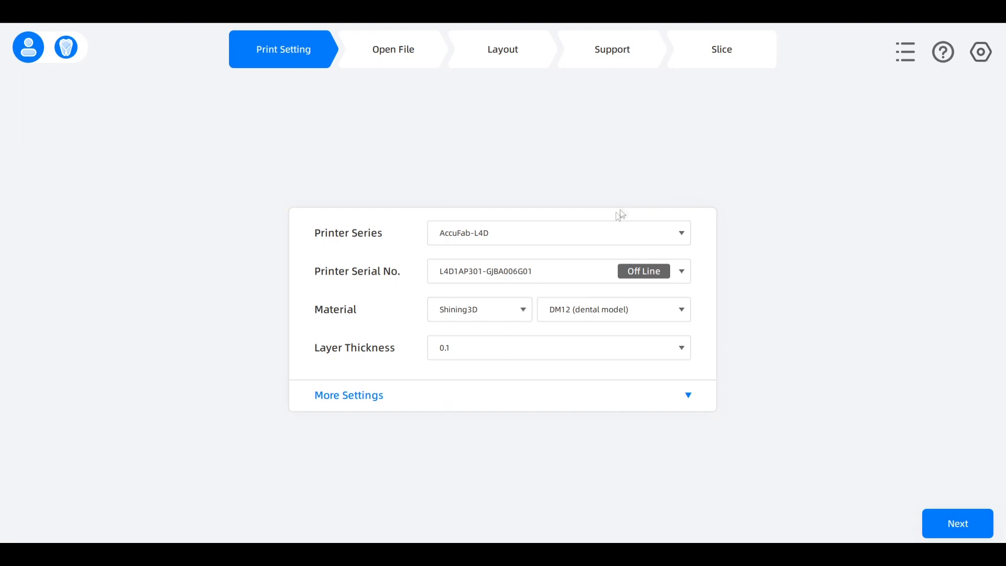
# Import a printer profile from the network for the D1S1AP301-GJBA012D09 machine and close the import dialog.
pyautogui.click(468, 275)
pyautogui.click(476, 273)
pyautogui.click(981, 59)
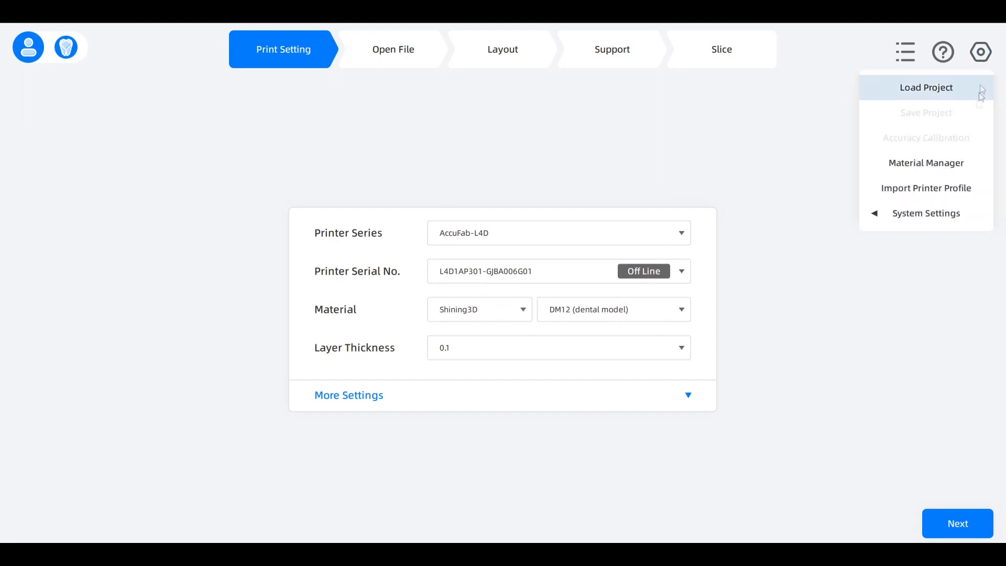
pyautogui.click(939, 193)
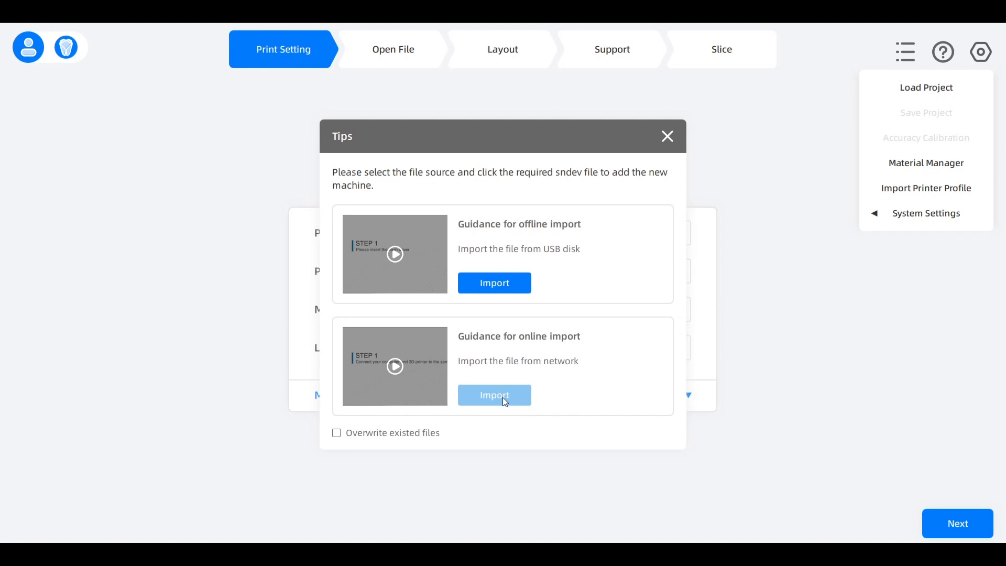
pyautogui.click(486, 397)
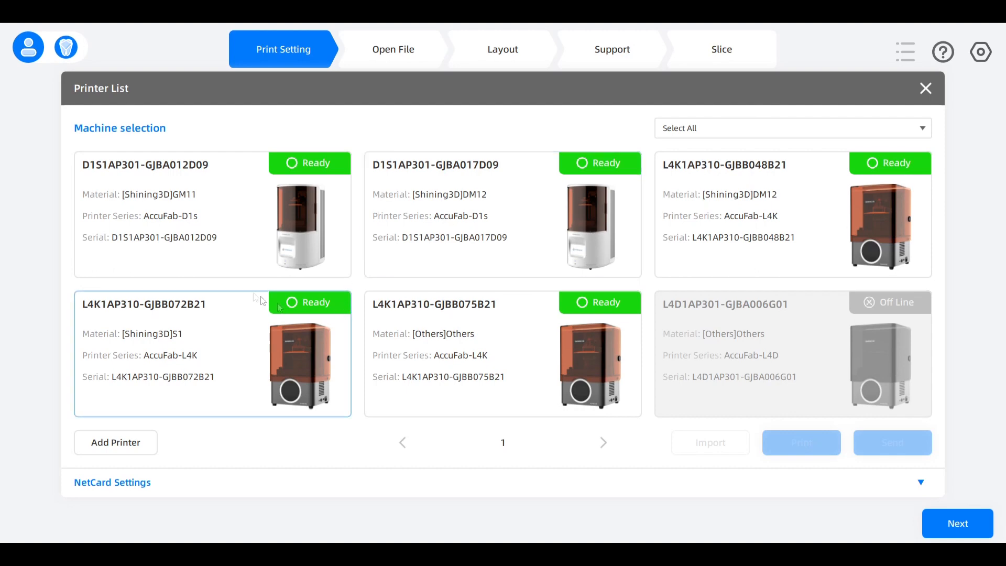
pyautogui.click(175, 211)
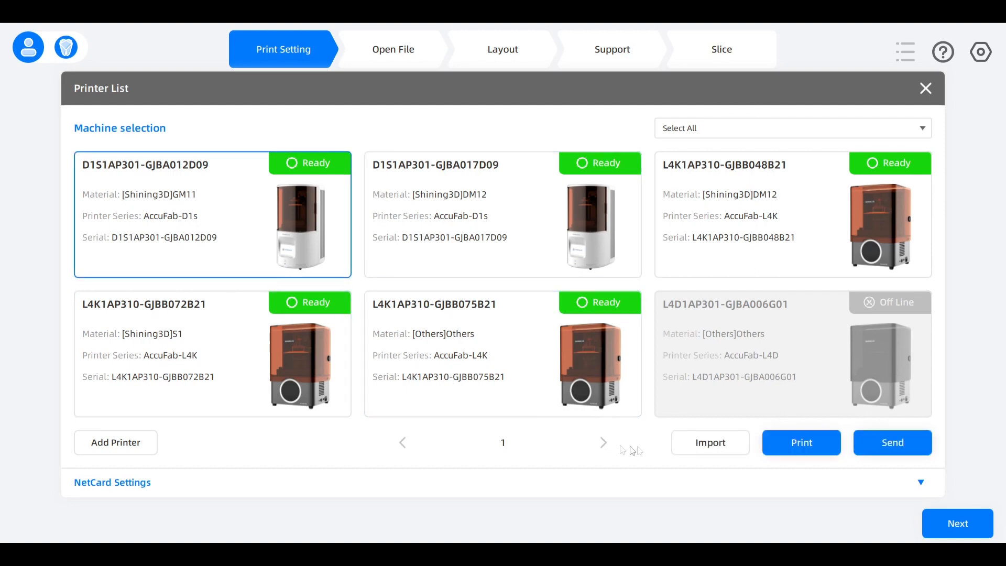
pyautogui.click(694, 444)
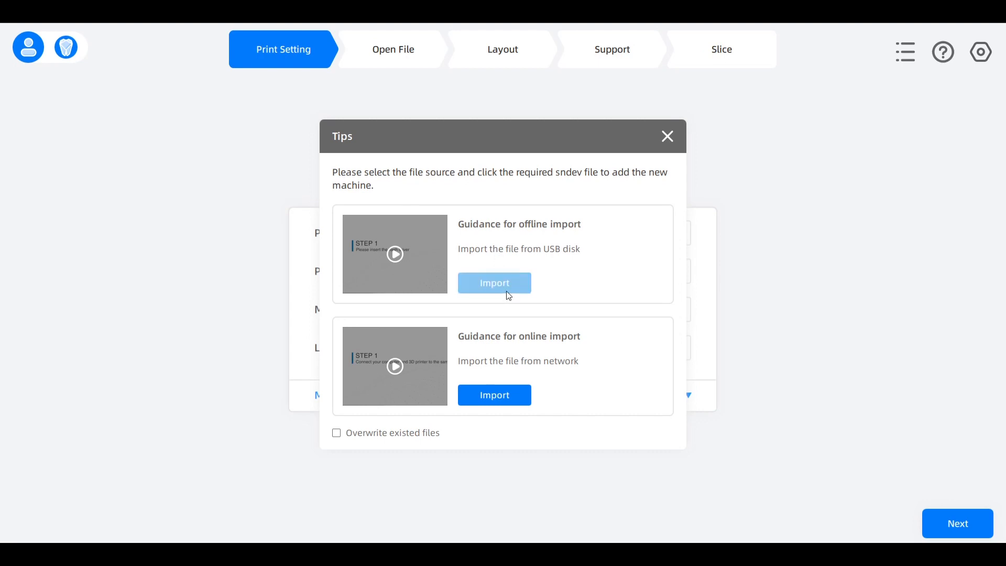
pyautogui.click(668, 137)
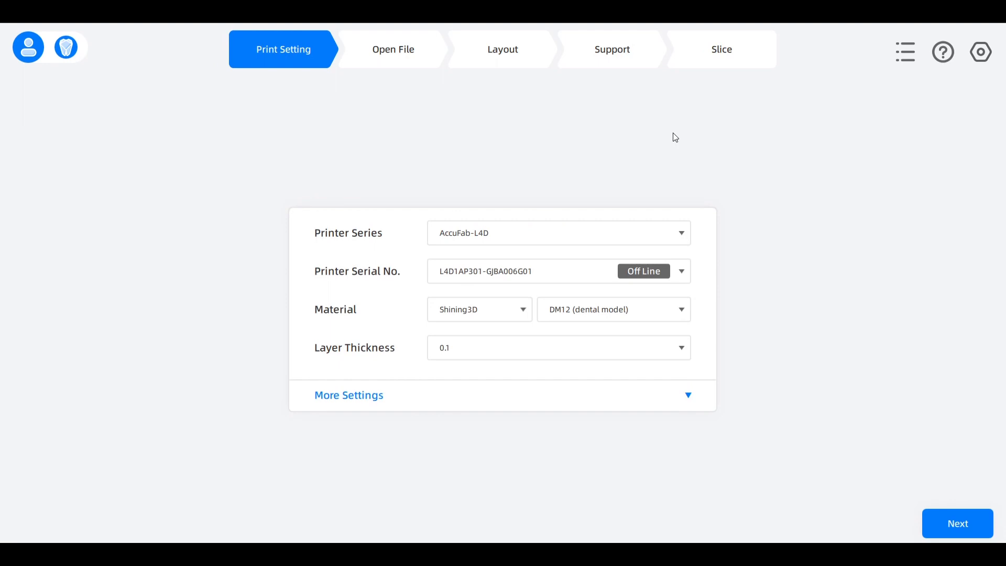
# Try L4D-VirtualMachine as the printer serial number and switch back to L4D1AP301-GJBA006G01.
pyautogui.click(467, 279)
pyautogui.click(469, 326)
pyautogui.click(497, 270)
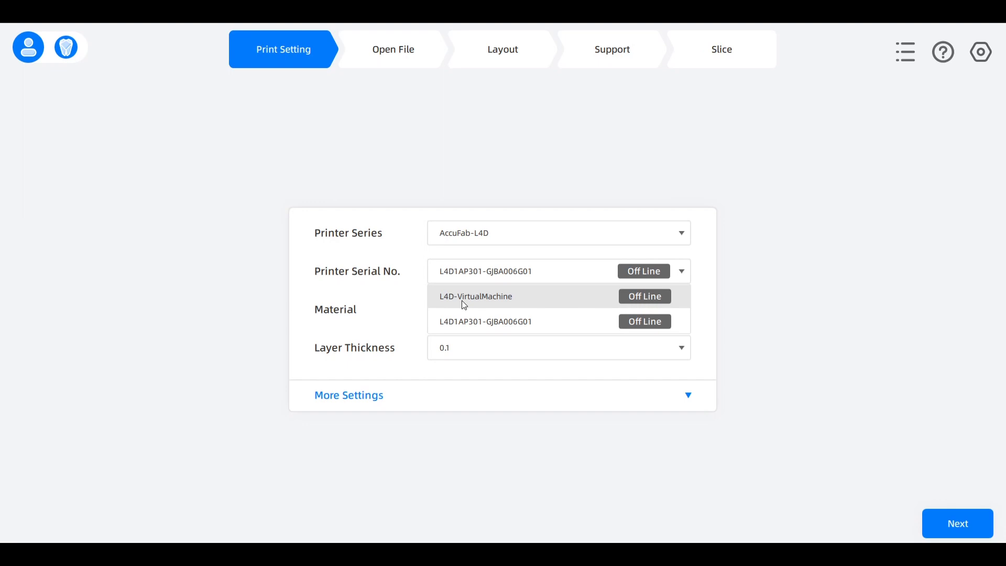
pyautogui.click(464, 305)
pyautogui.click(511, 274)
pyautogui.click(490, 300)
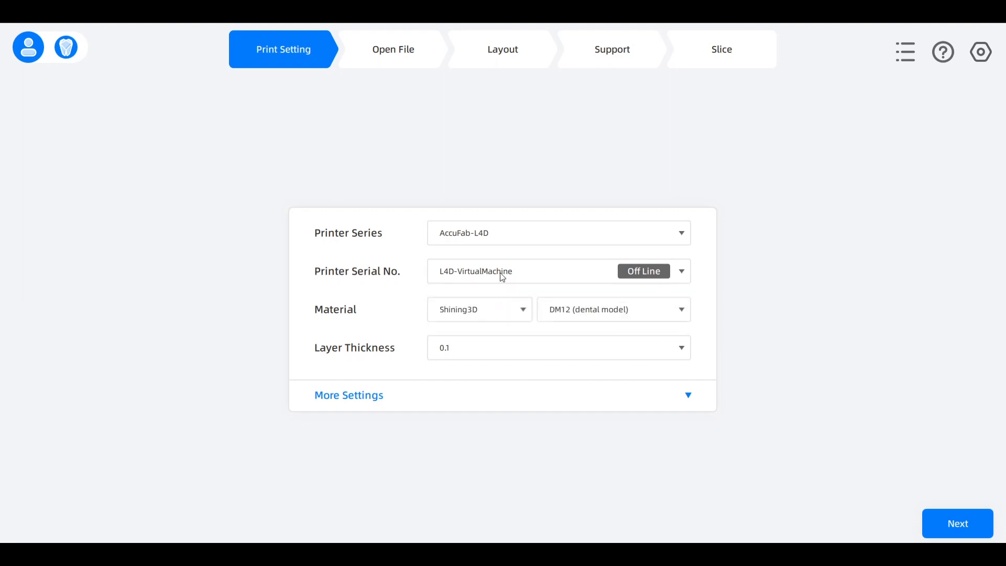
pyautogui.click(501, 276)
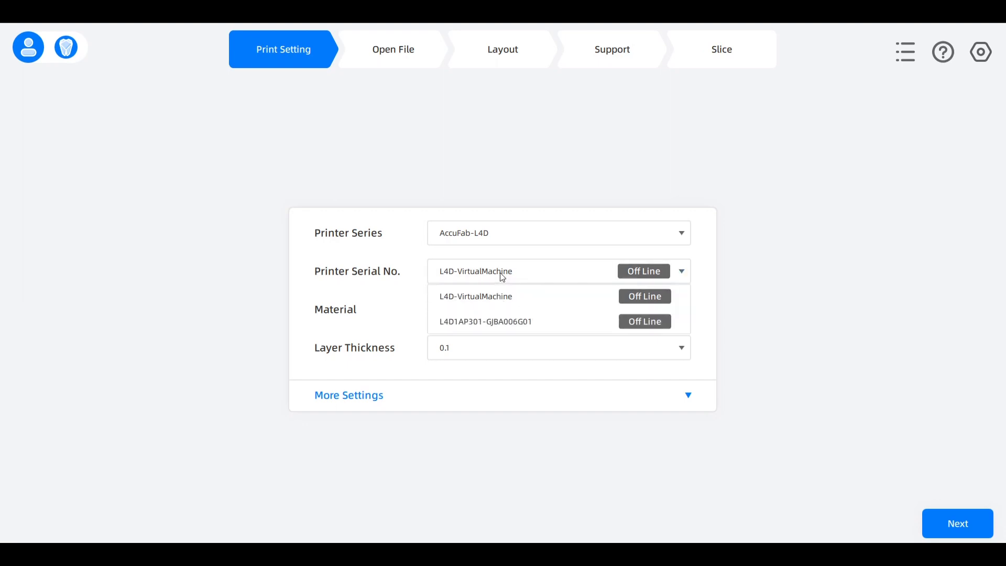
pyautogui.click(502, 325)
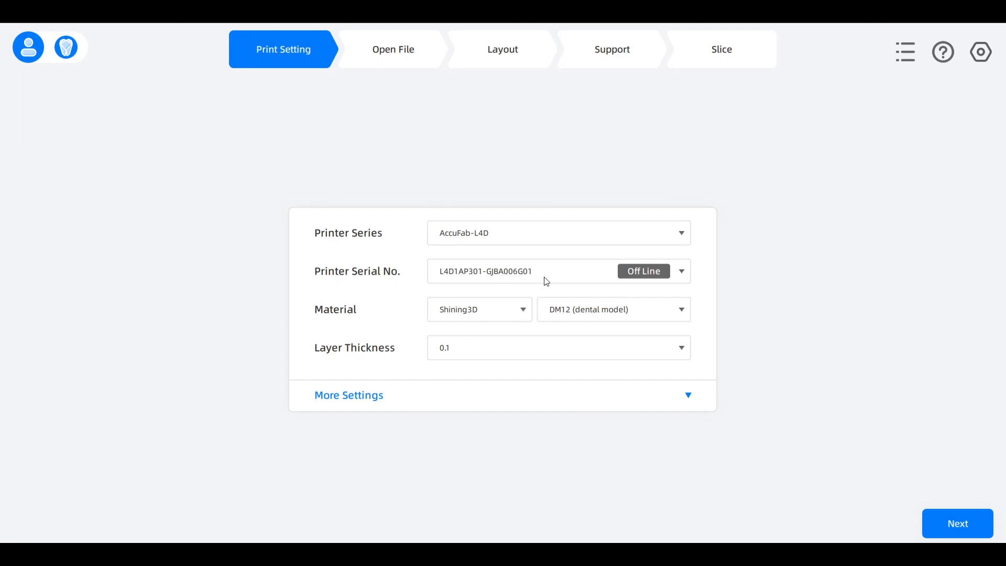
# Review the additional print settings for rotate angle, scale compensation and contour compensation.
pyautogui.click(315, 405)
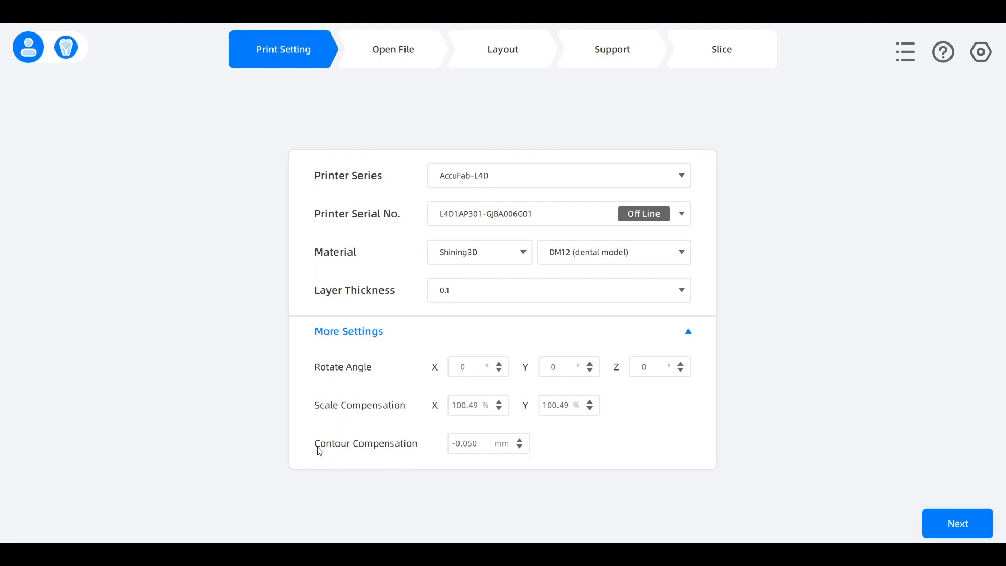
pyautogui.click(325, 331)
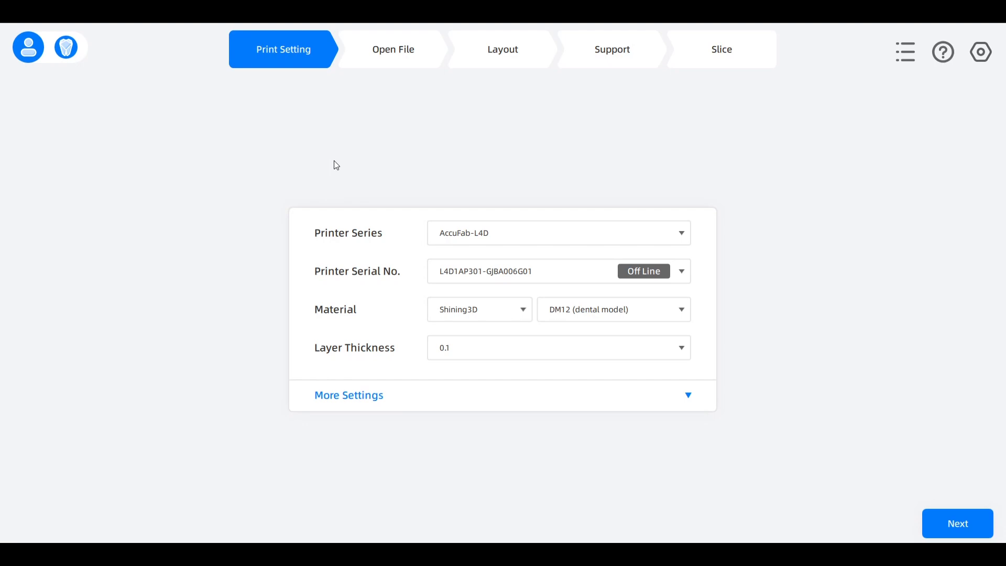
# Log out of the Shining 3D Passport account and log back in with the remembered credentials.
pyautogui.click(29, 50)
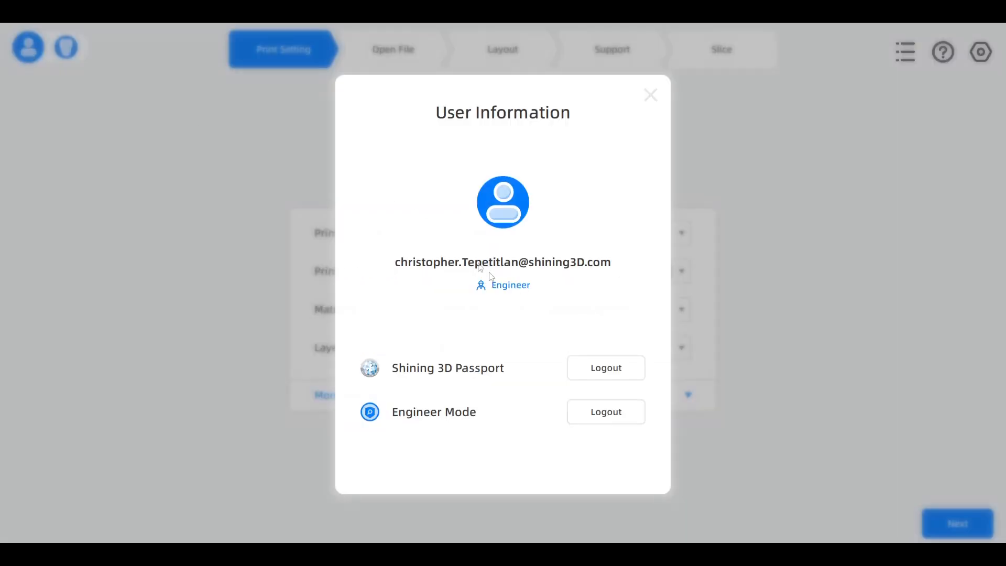
pyautogui.click(582, 370)
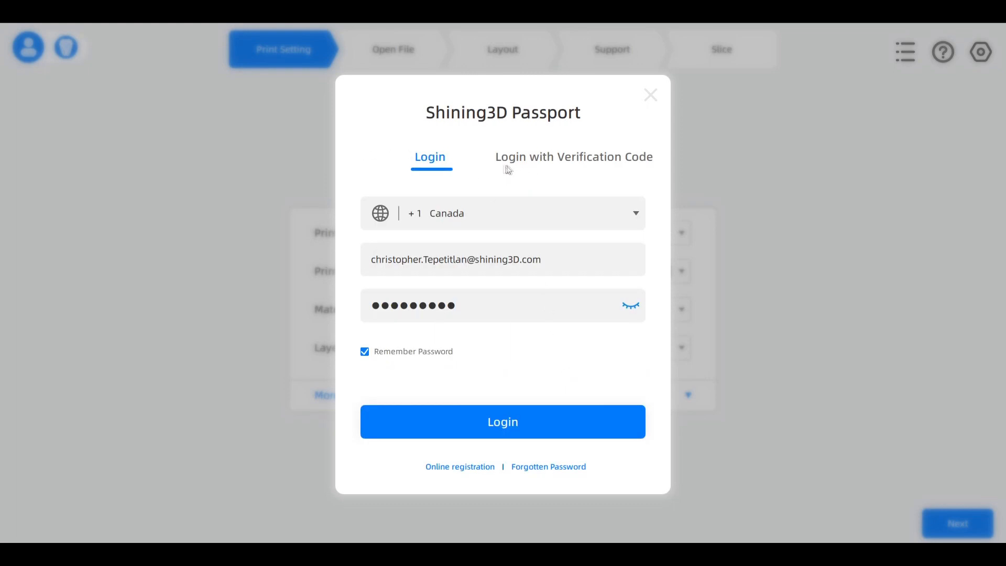
pyautogui.click(490, 422)
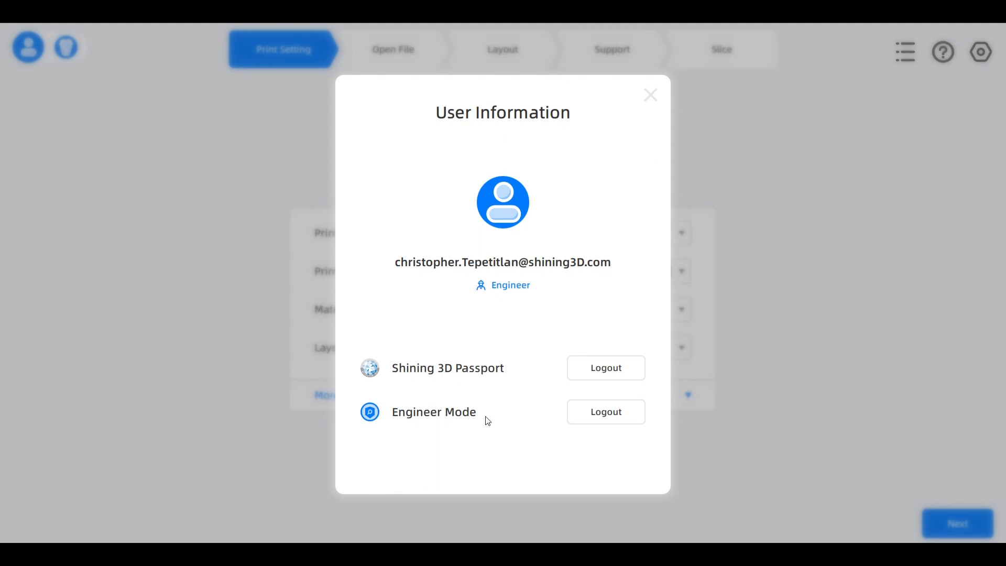
pyautogui.click(652, 96)
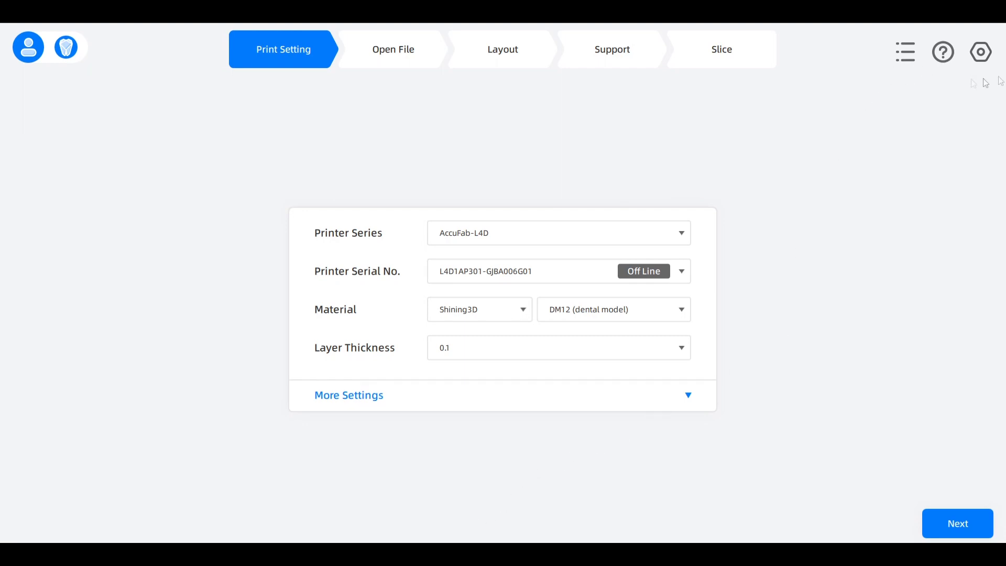
# Check the printer list's machine statuses and read the online user manual's About page down to the symbol conventions.
pyautogui.click(907, 58)
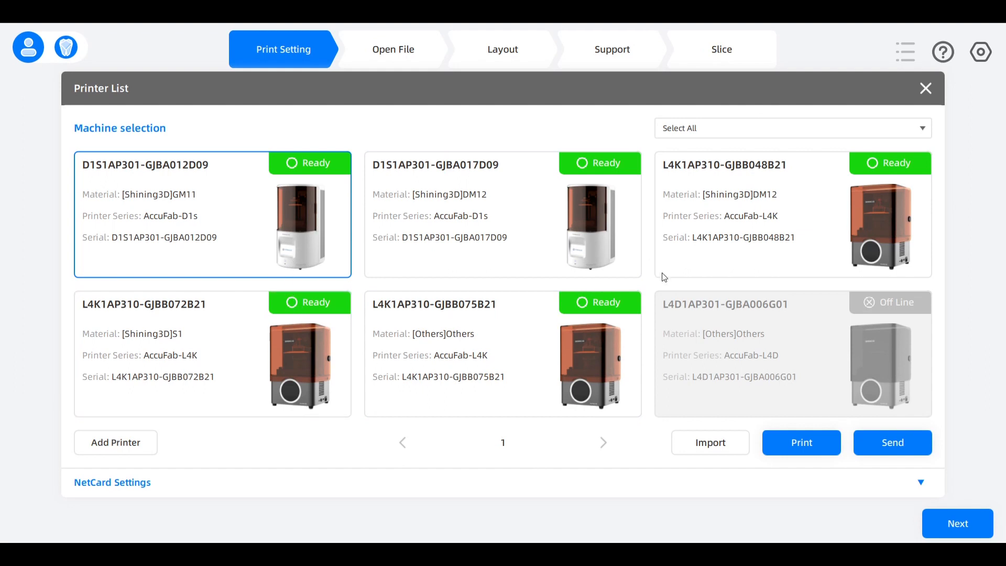
pyautogui.click(925, 88)
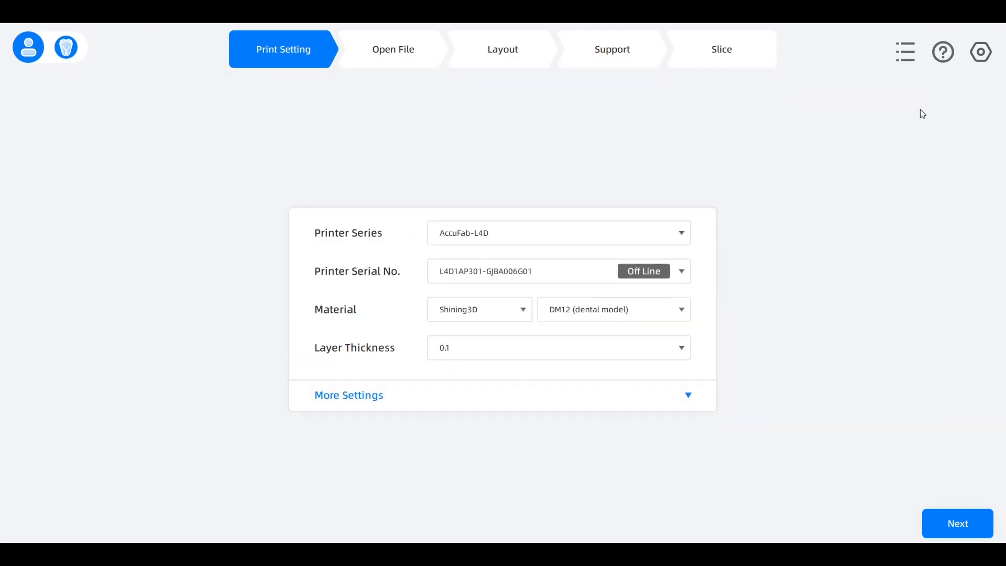
pyautogui.click(946, 56)
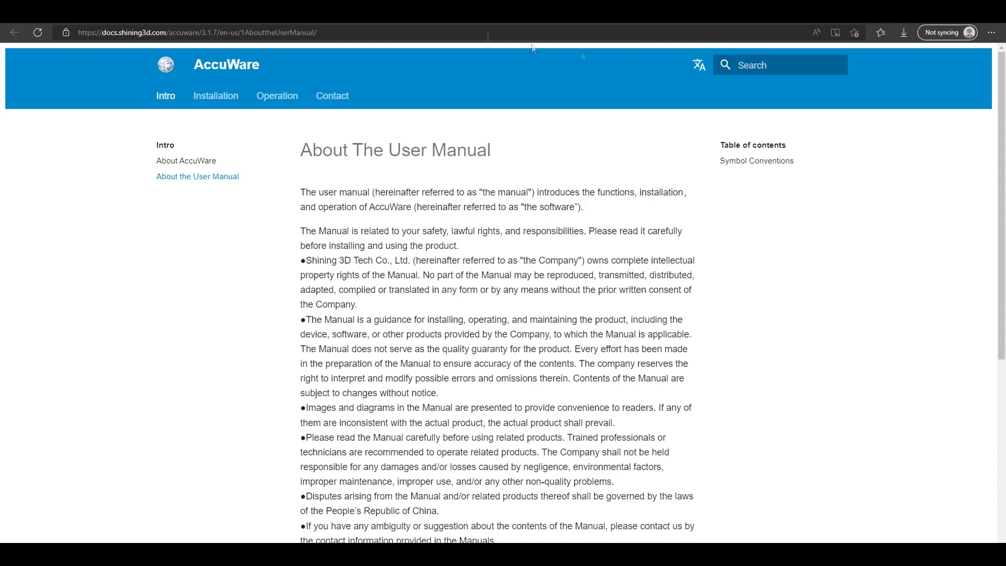
pyautogui.scroll(-4, 337, 148)
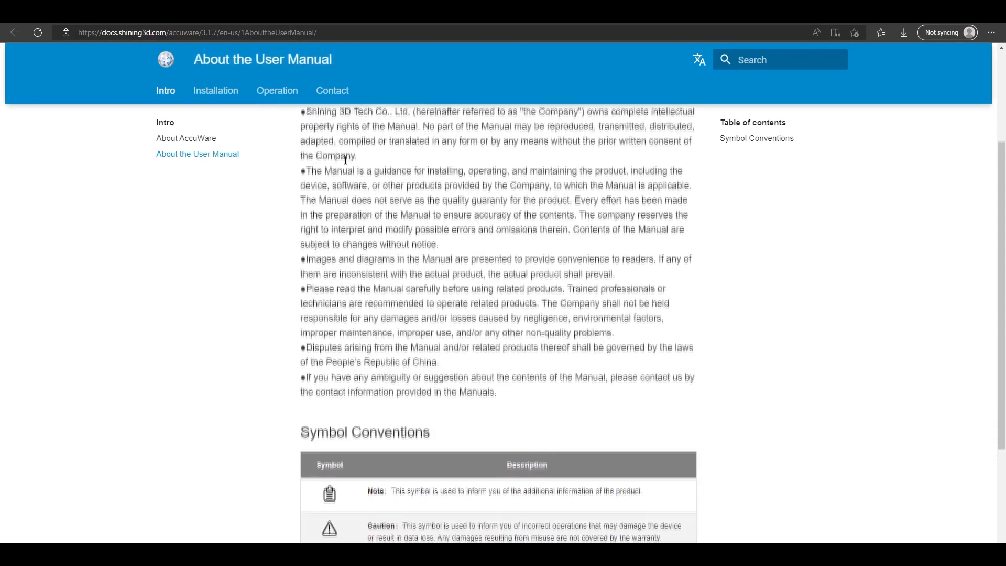
pyautogui.scroll(-1, 352, 178)
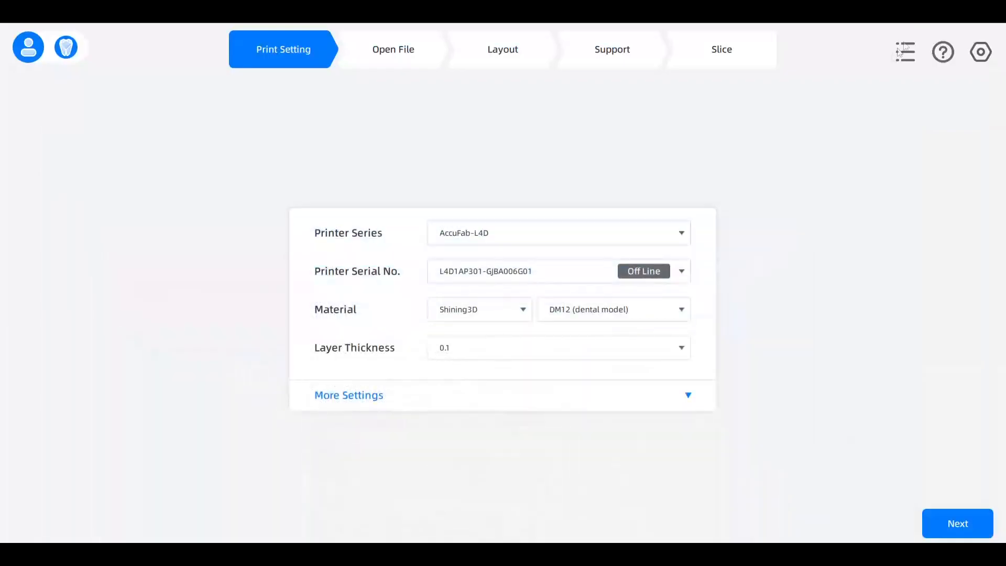
# Start the accuracy calibration guide, slice its calibration model for printing, and dismiss the image generation dialog without saving.
pyautogui.click(982, 54)
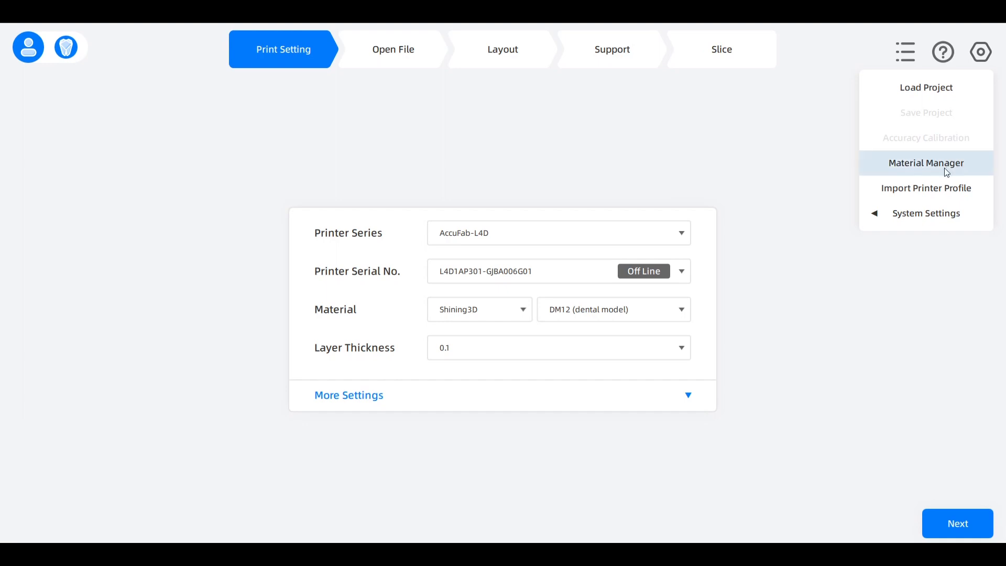
pyautogui.click(943, 141)
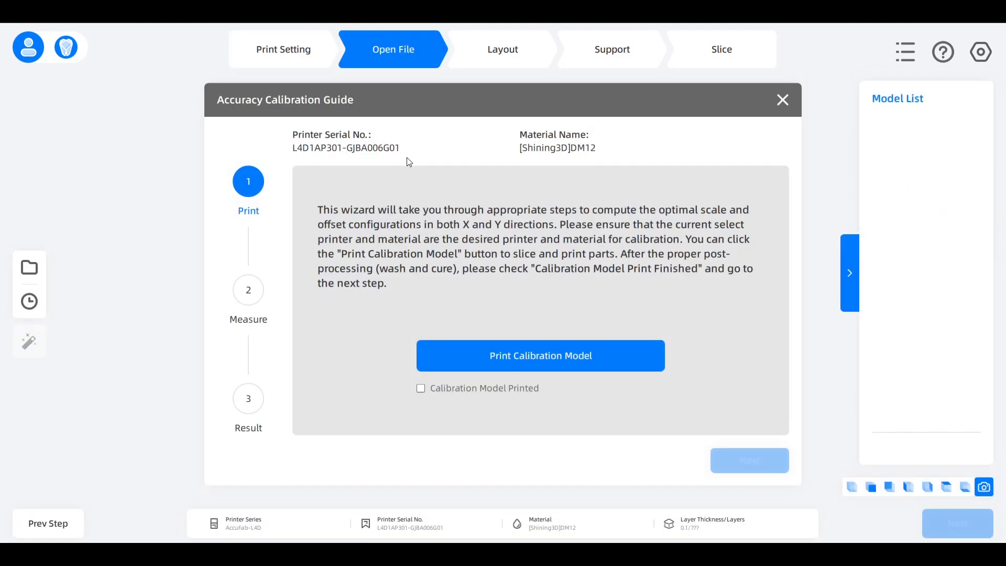
pyautogui.click(480, 358)
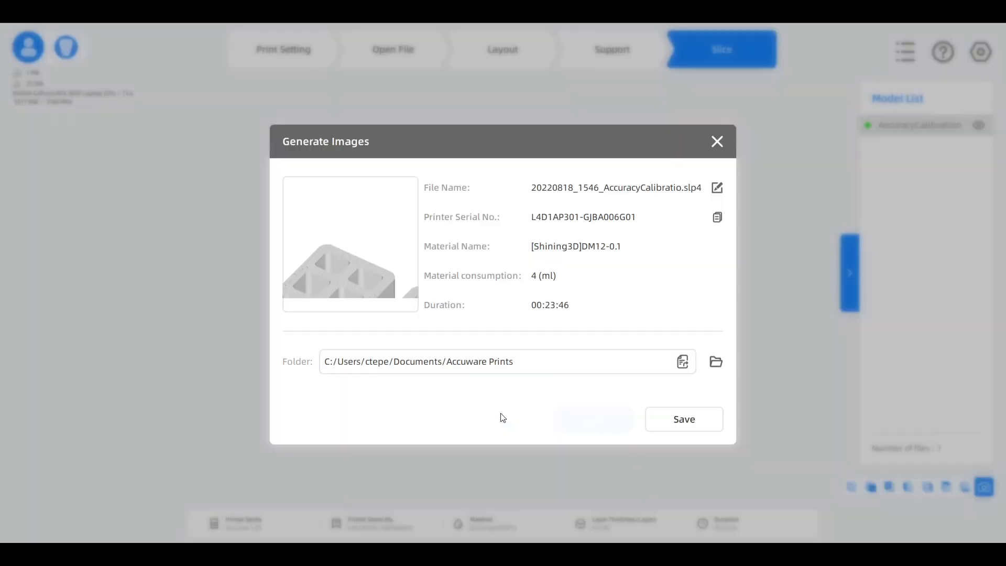
pyautogui.click(717, 141)
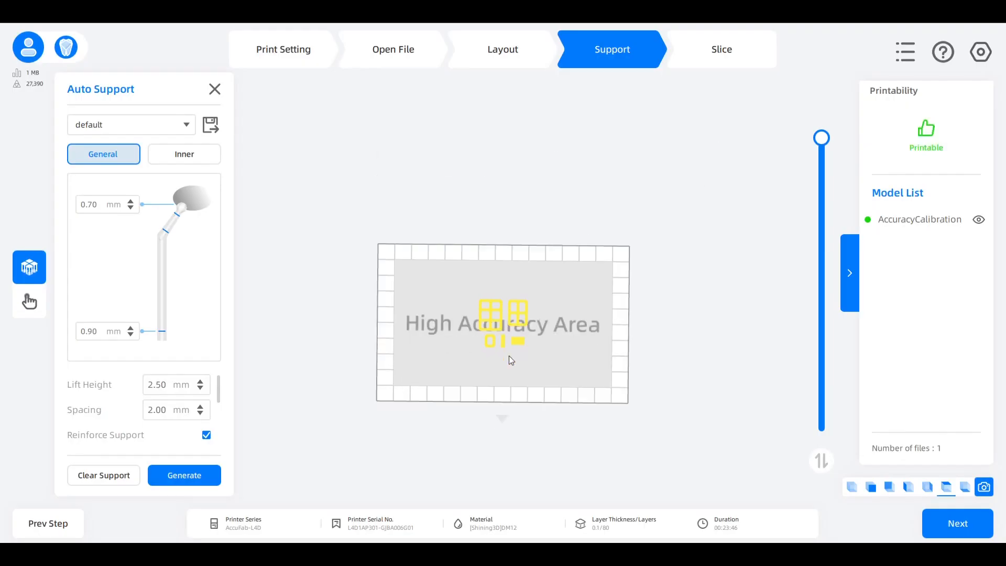
# Reopen the accuracy calibration guide, mark the calibration model as printed, and view the measurement table before closing the guide.
pyautogui.scroll(5, 512, 361)
pyautogui.click(974, 51)
pyautogui.click(926, 137)
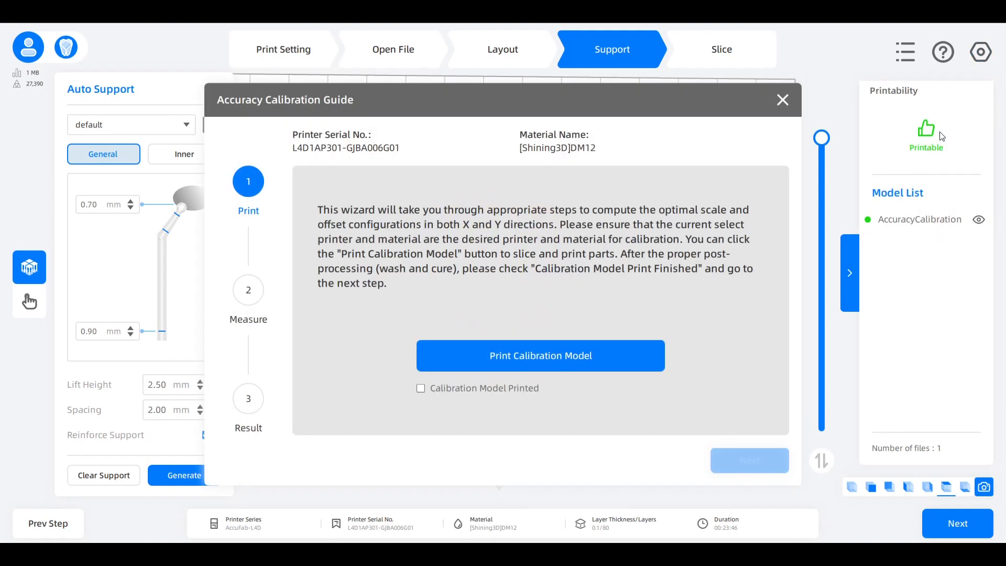
pyautogui.click(421, 389)
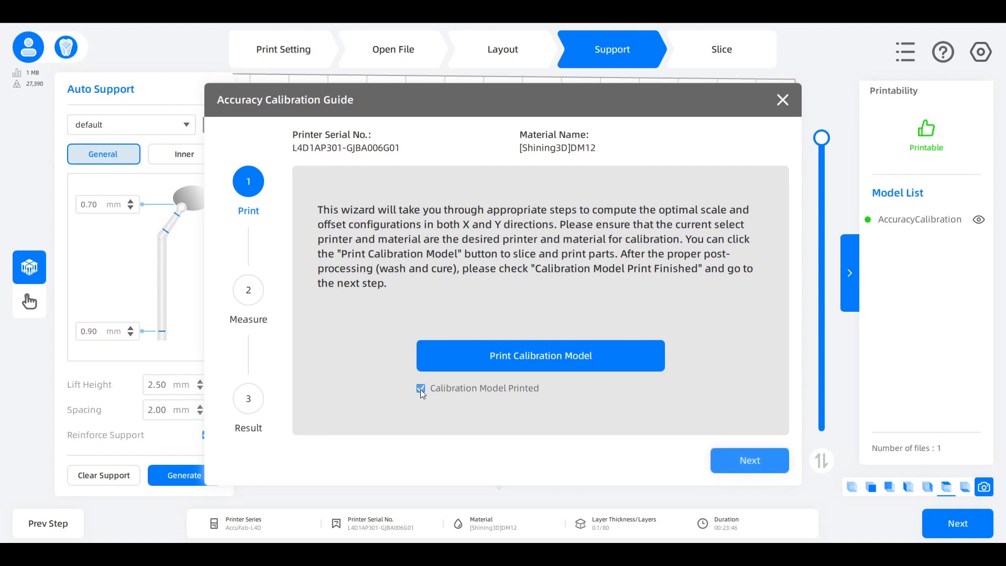
pyautogui.click(782, 458)
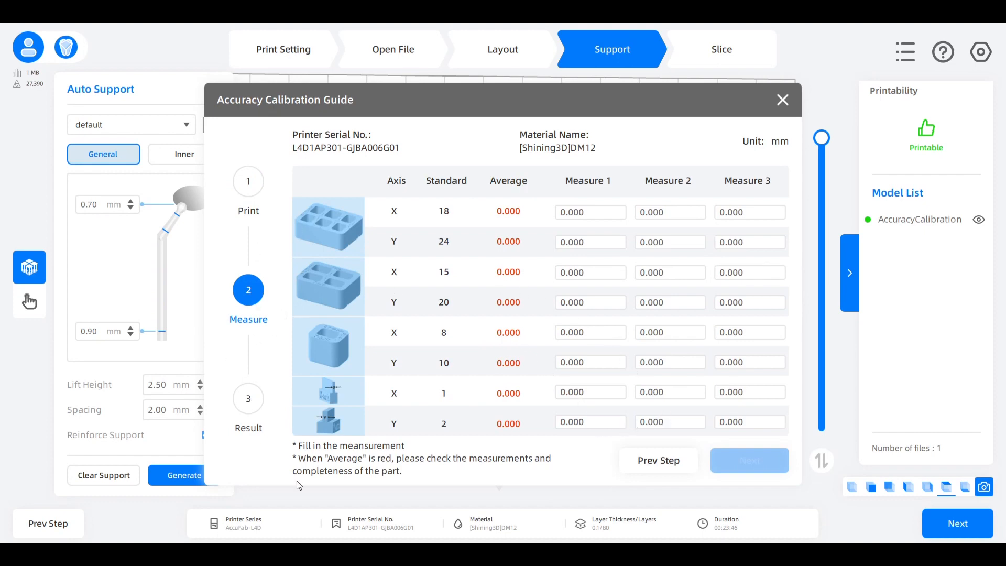
pyautogui.click(783, 102)
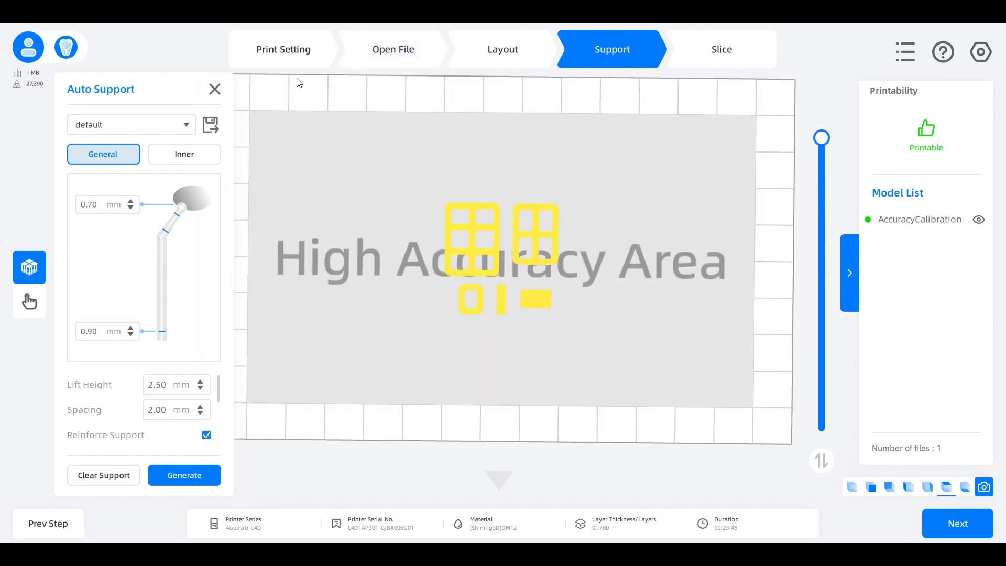
# Leave the calibration model's support stage and return to the print settings.
pyautogui.scroll(-1, 351, 160)
pyautogui.moveTo(351, 160); pyautogui.dragTo(348, 205, button='middle')
pyautogui.moveTo(381, 216); pyautogui.dragTo(363, 209)
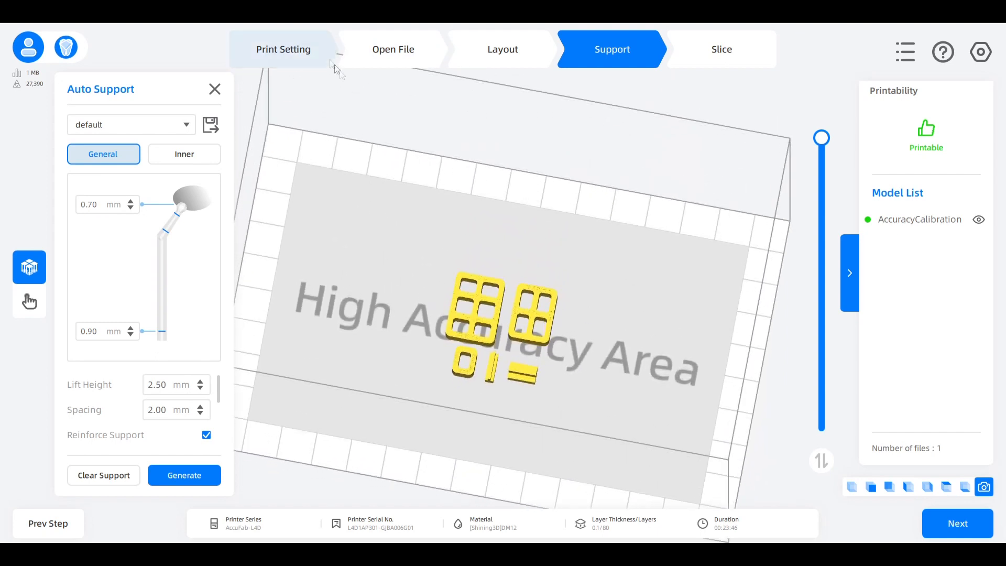
pyautogui.click(319, 54)
# Review the AccuFab-L4D printer parameters and the DM12 material parameters in the Material Manager, and close it.
pyautogui.click(982, 56)
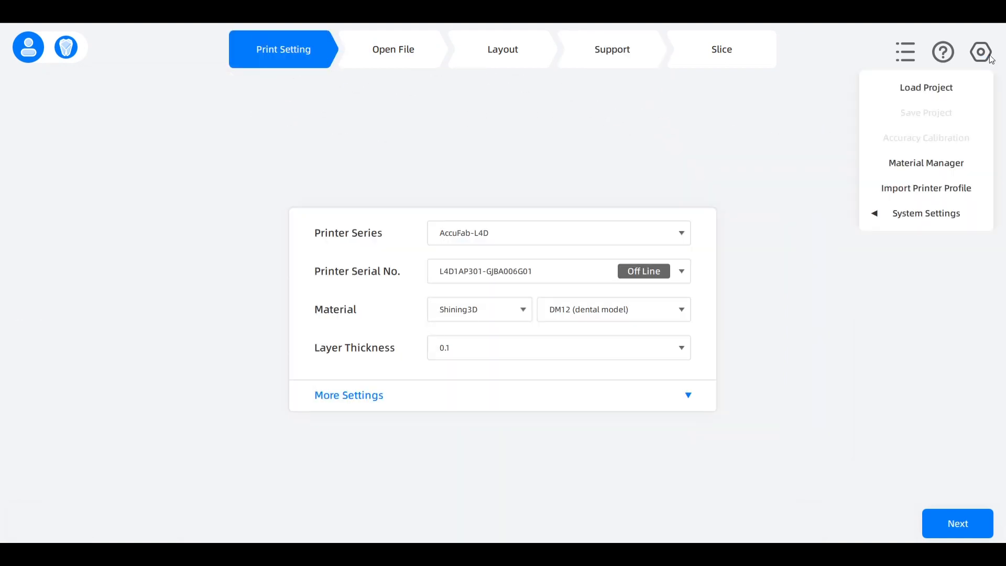
pyautogui.click(917, 165)
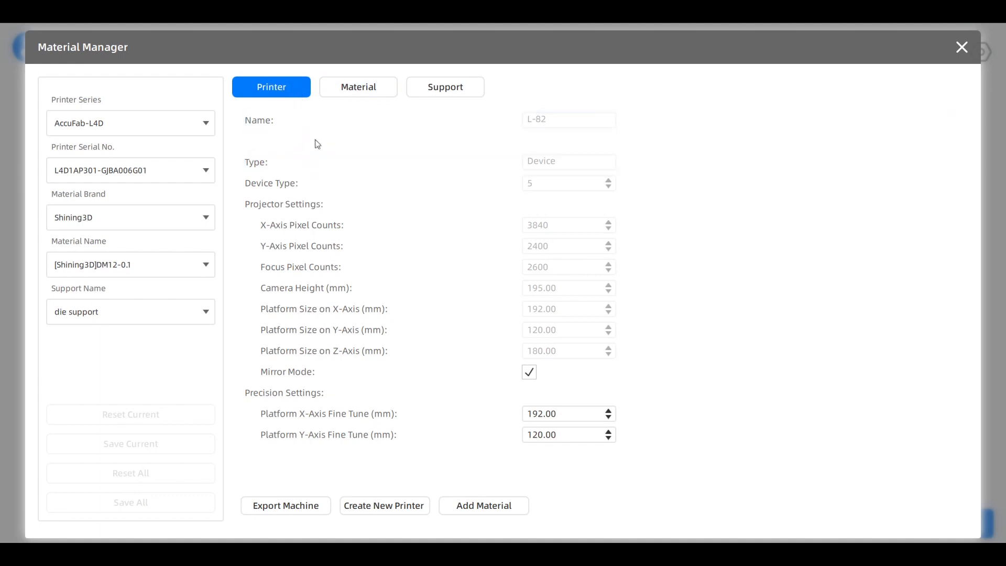
pyautogui.click(344, 89)
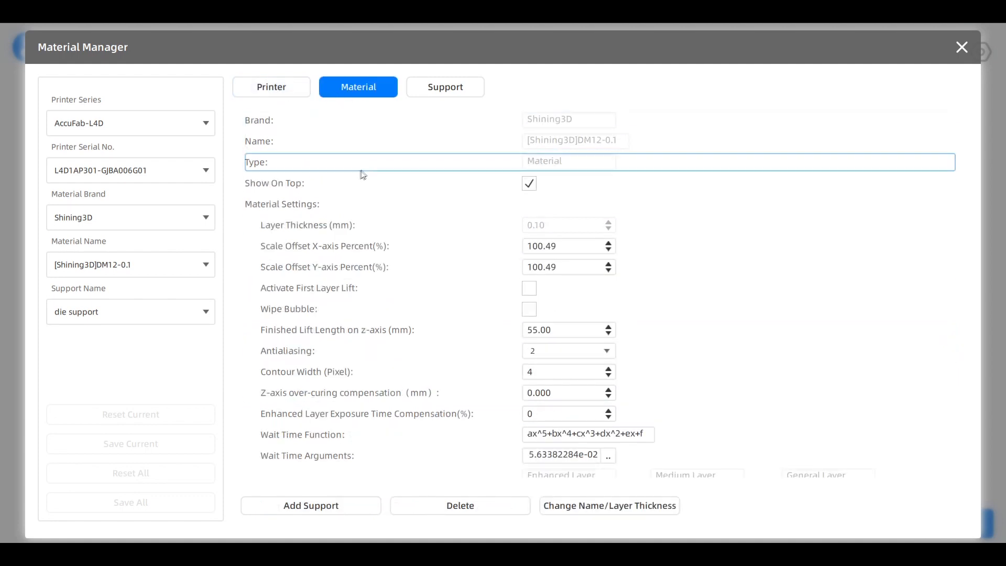
pyautogui.scroll(-5, 364, 180)
pyautogui.scroll(-3, 384, 202)
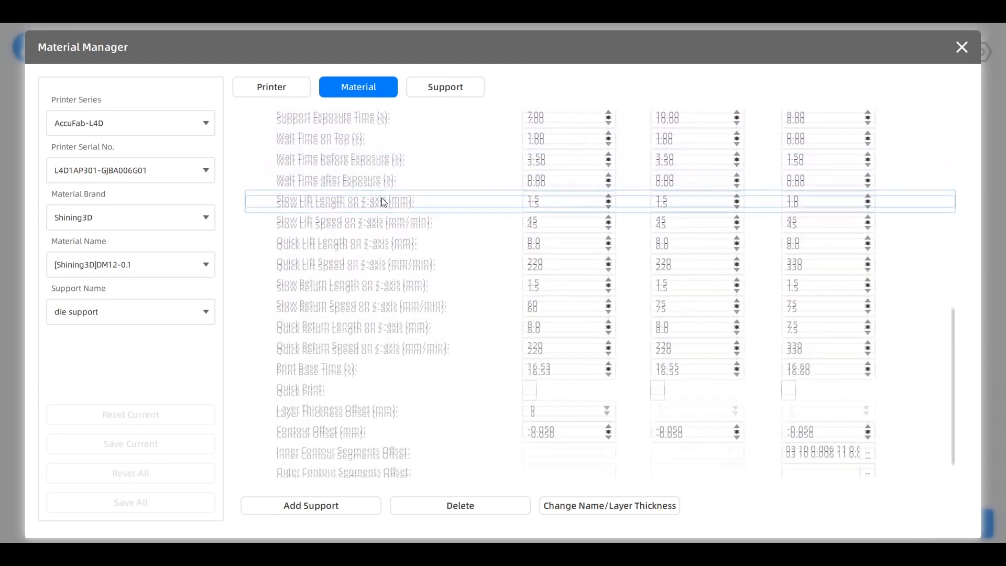
pyautogui.scroll(8, 364, 371)
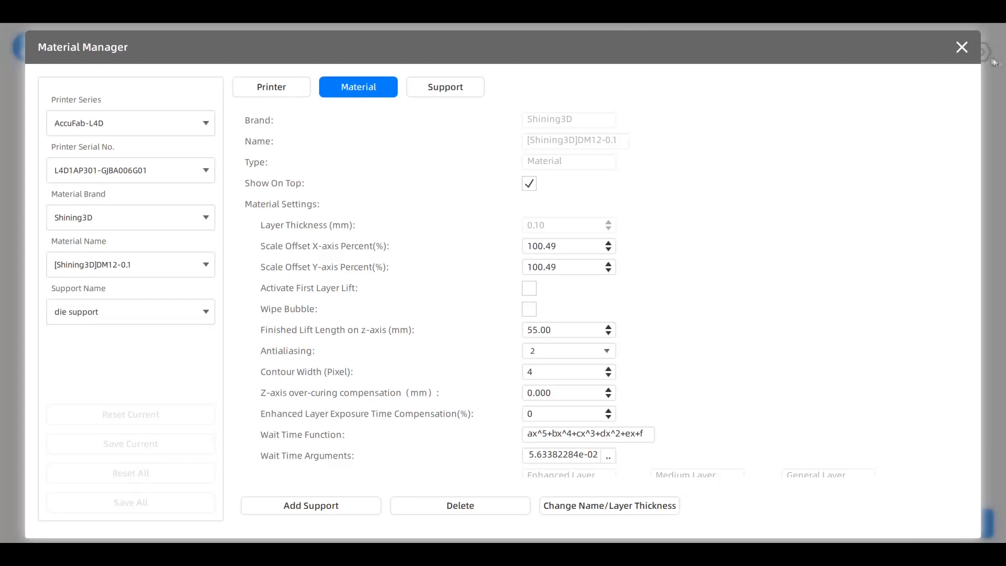
pyautogui.click(965, 51)
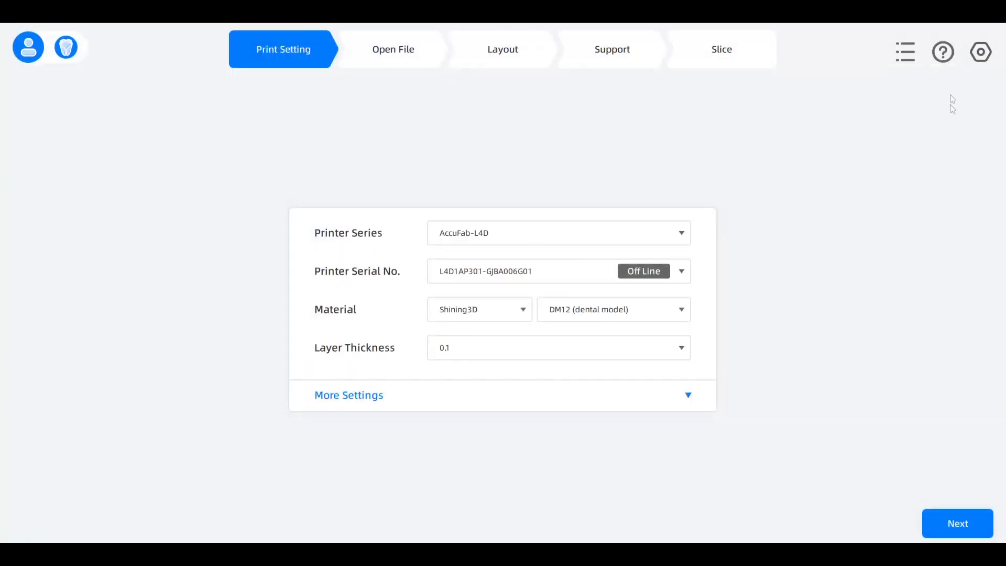
# Check for available software, material and language updates through the system settings.
pyautogui.click(981, 50)
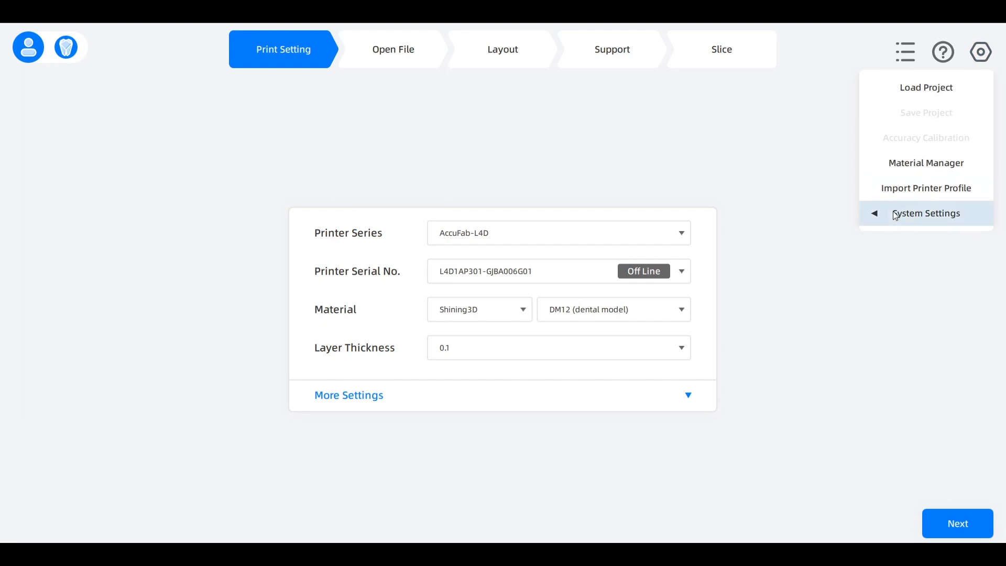
pyautogui.click(938, 215)
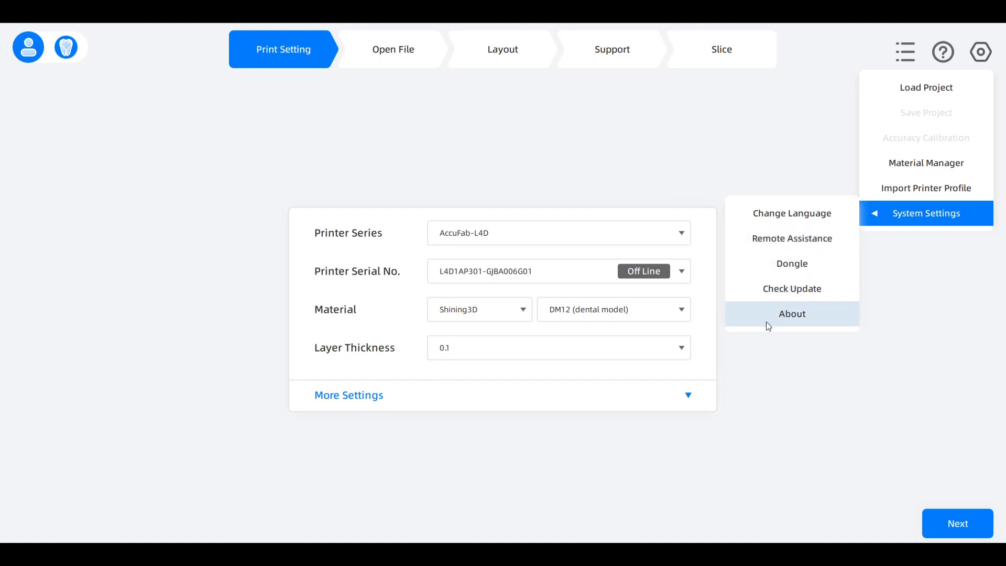
pyautogui.click(796, 291)
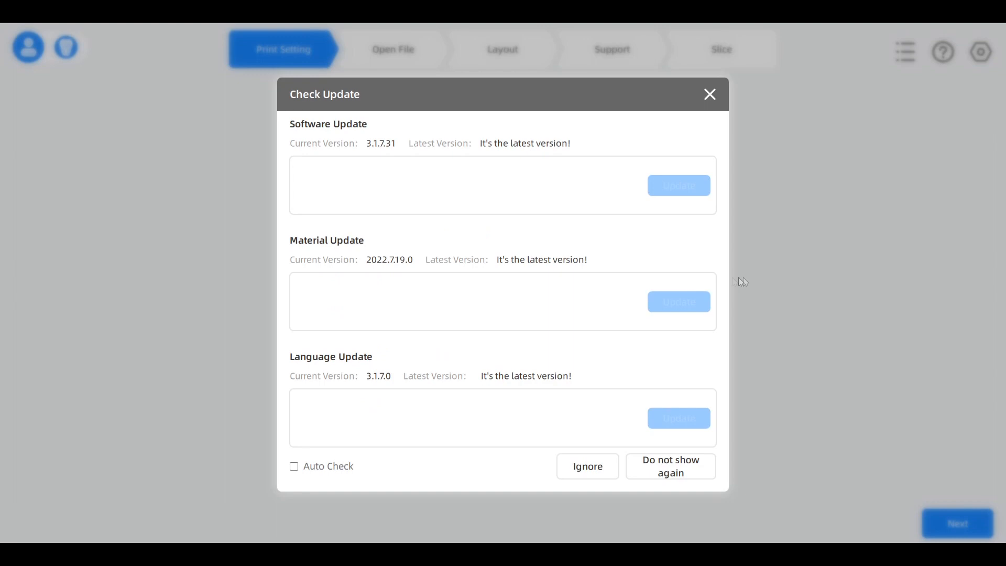
pyautogui.click(712, 99)
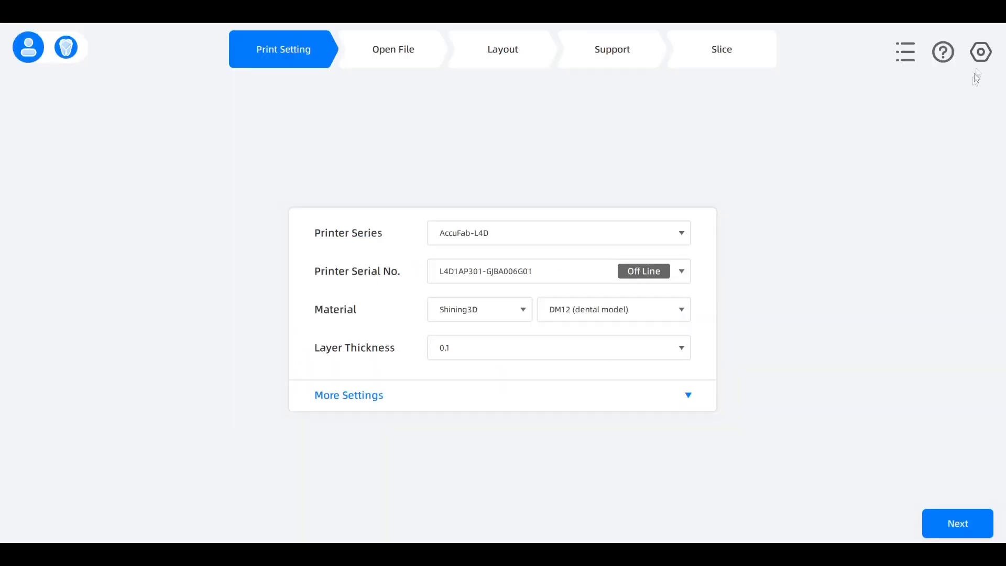
pyautogui.click(989, 51)
pyautogui.moveTo(937, 215)
pyautogui.click(795, 290)
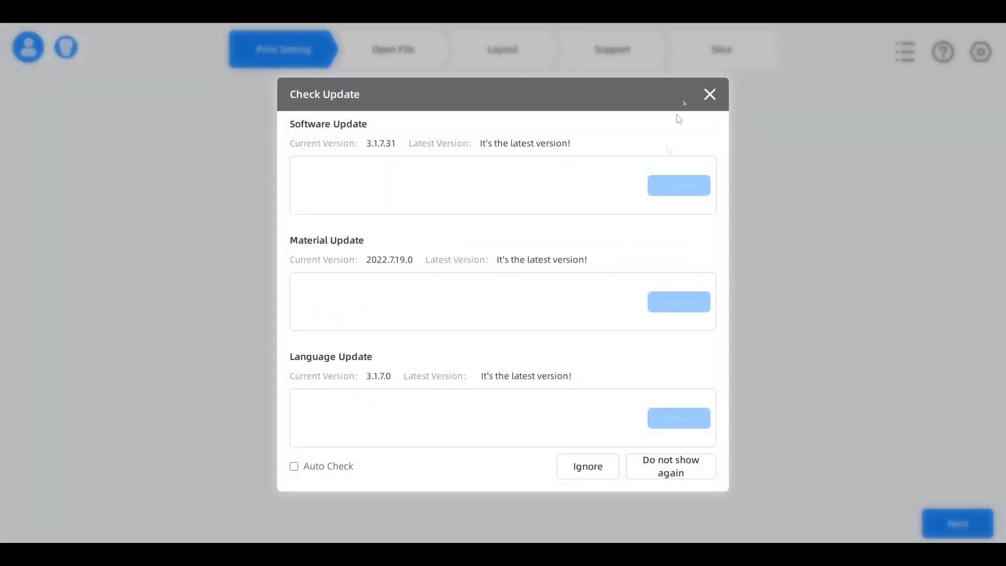
pyautogui.click(711, 96)
# View the software's About information and its options for printer series, units and slice mode, leaving the options as they are.
pyautogui.click(981, 51)
pyautogui.moveTo(948, 211)
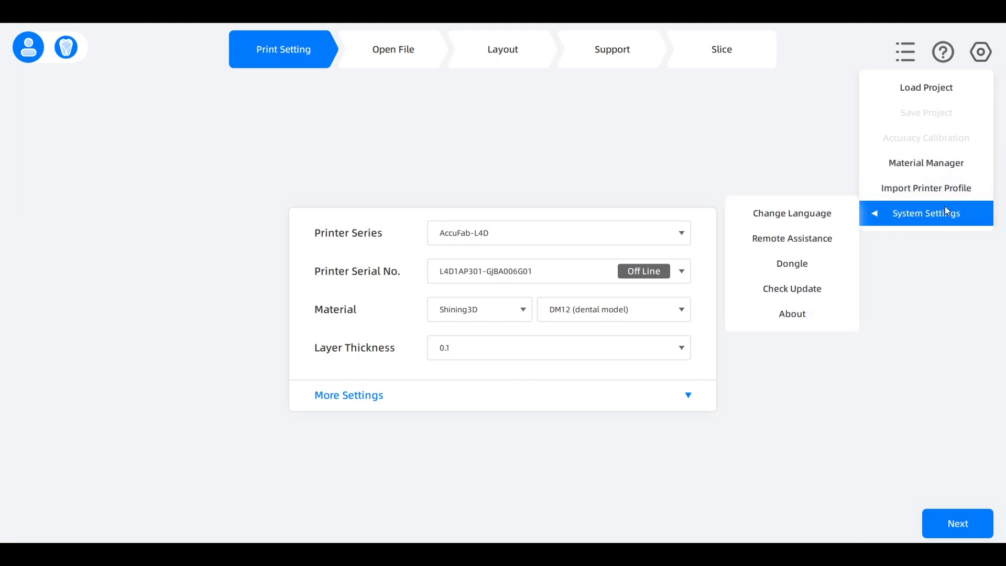
pyautogui.click(803, 316)
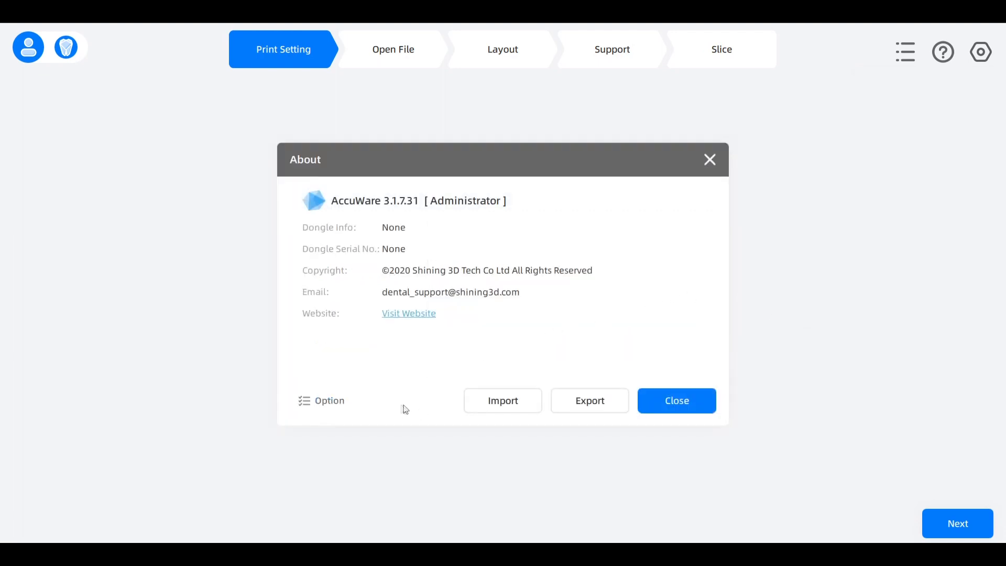
pyautogui.click(335, 401)
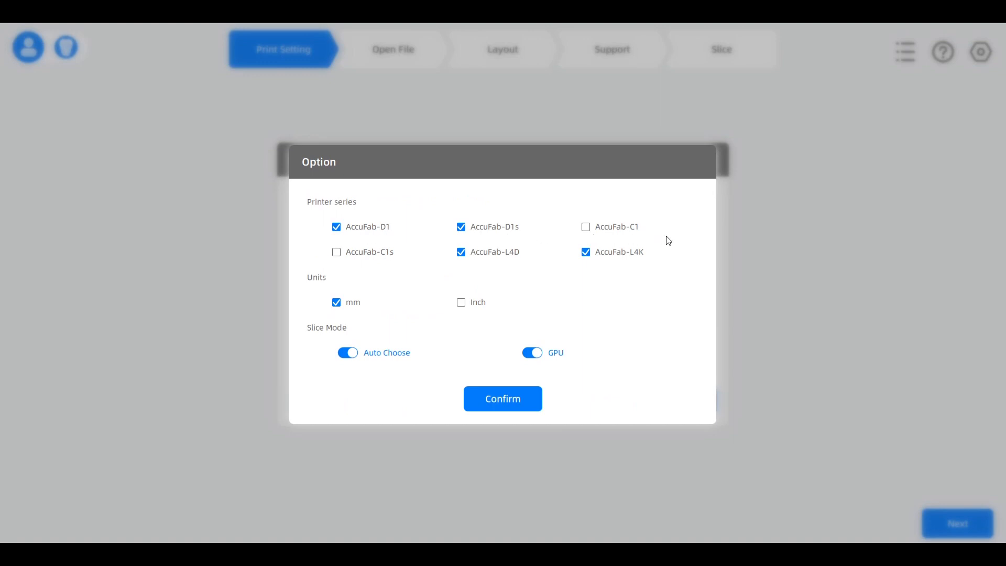
pyautogui.click(500, 407)
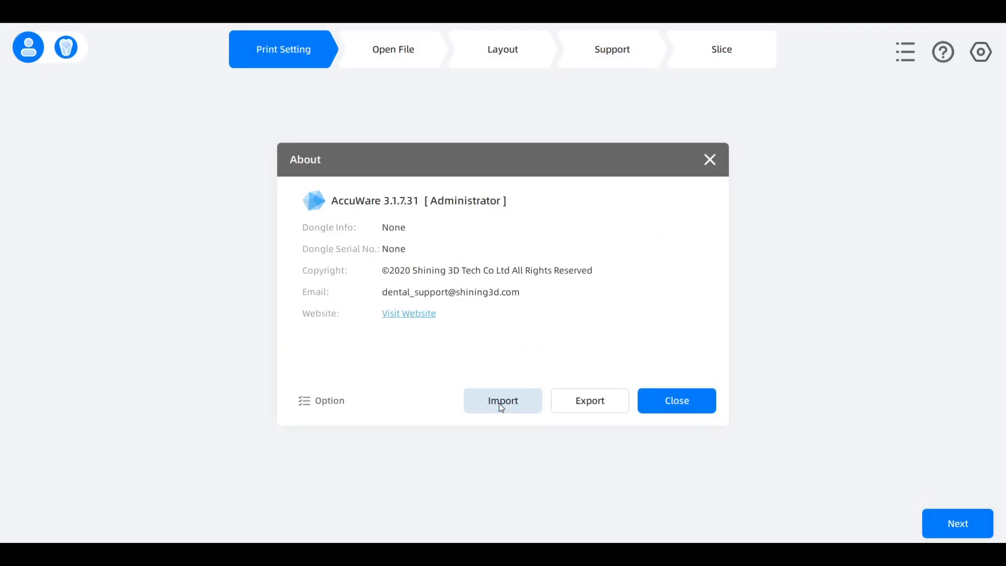
pyautogui.click(684, 406)
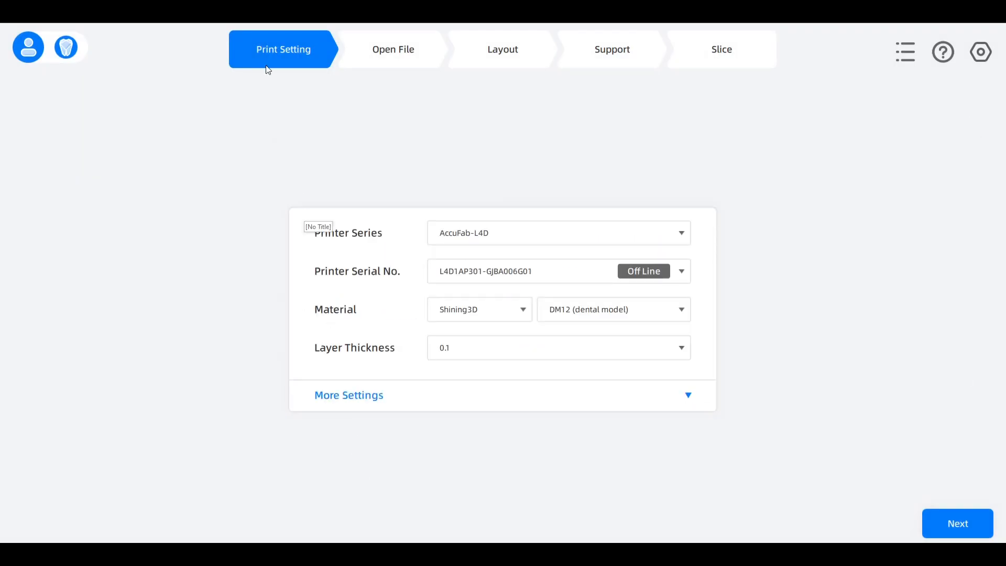
# Import the file "10. orthodontic model (before treatment).stl" onto the build platform.
pyautogui.click(962, 527)
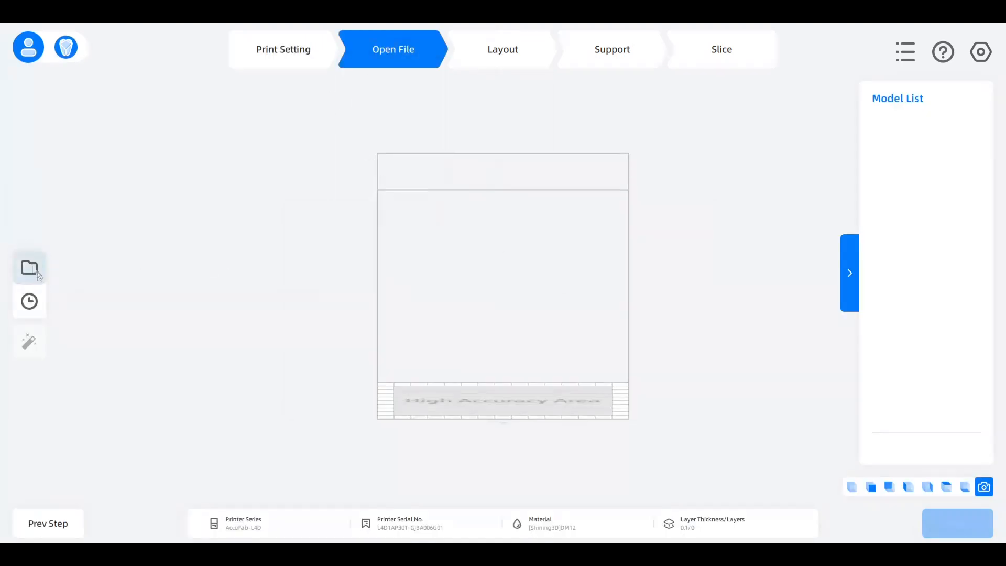
pyautogui.click(30, 265)
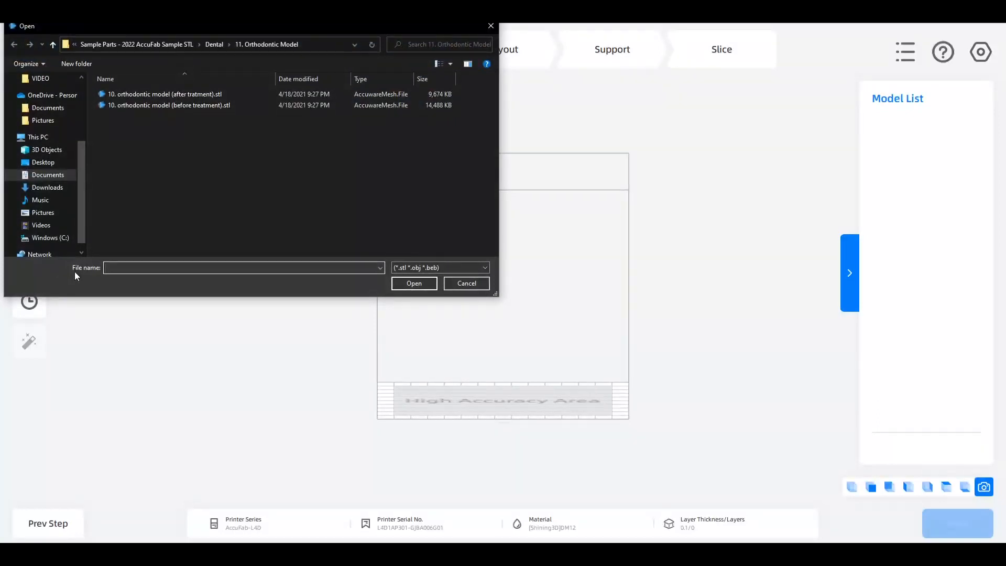
pyautogui.click(208, 105)
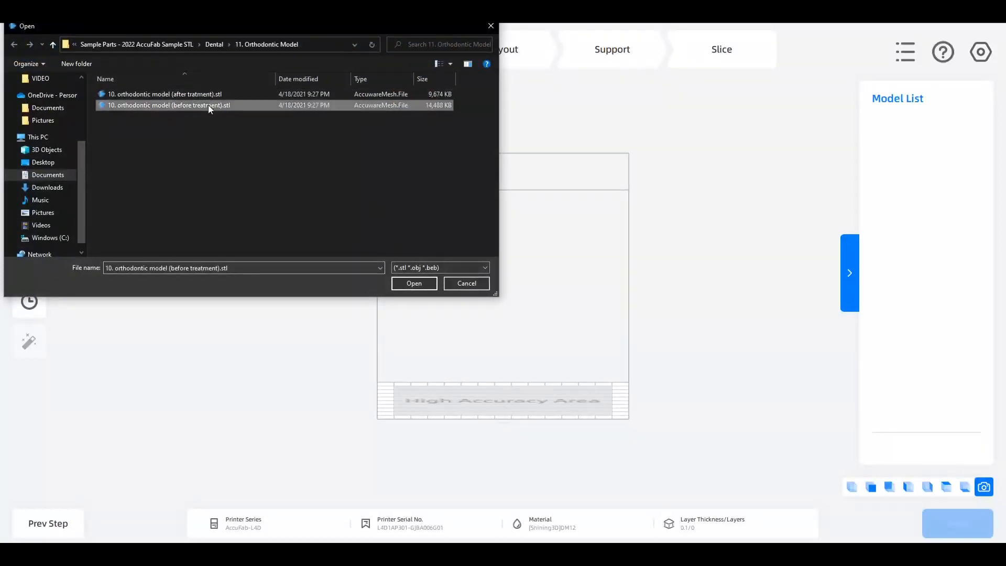
pyautogui.click(414, 284)
pyautogui.scroll(3, 464, 426)
pyautogui.scroll(-1, 461, 420)
pyautogui.moveTo(457, 415); pyautogui.dragTo(434, 331, button='middle')
pyautogui.scroll(5, 434, 331)
pyautogui.moveTo(456, 264); pyautogui.dragTo(367, 287, button='right')
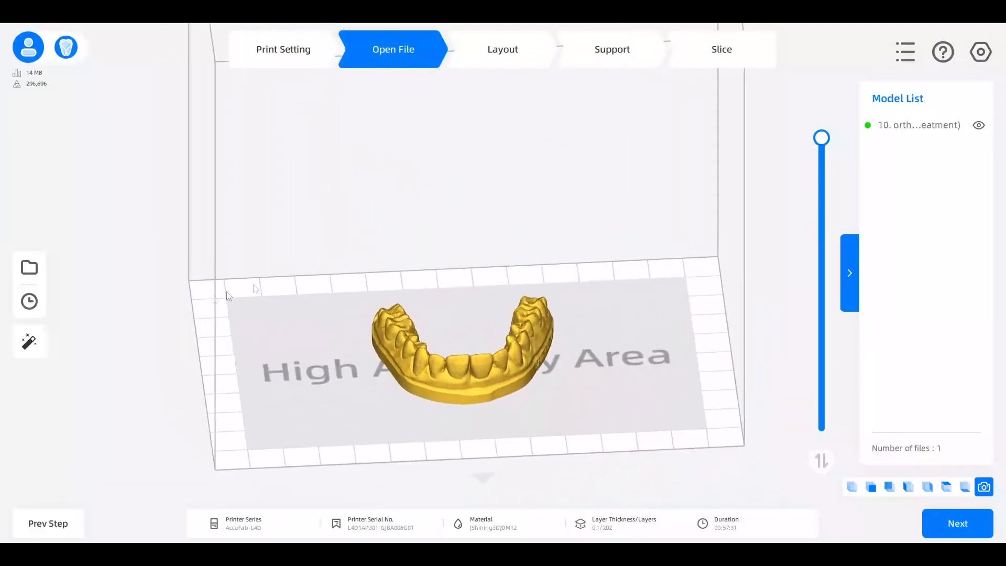
# Load a second copy of the orthodontic model from the recent files and delete that copy.
pyautogui.click(30, 303)
pyautogui.click(152, 131)
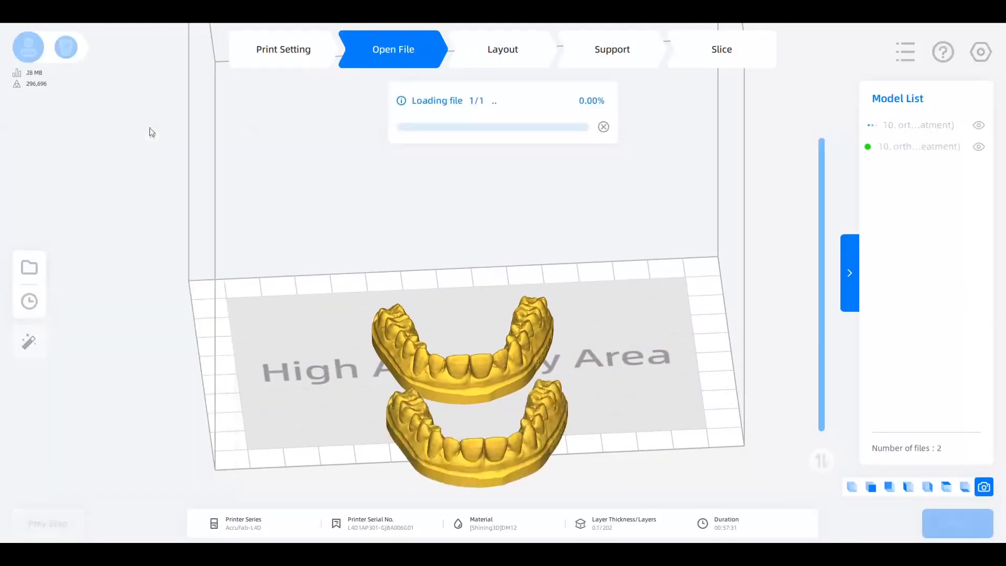
pyautogui.moveTo(464, 360); pyautogui.dragTo(379, 308, button='right')
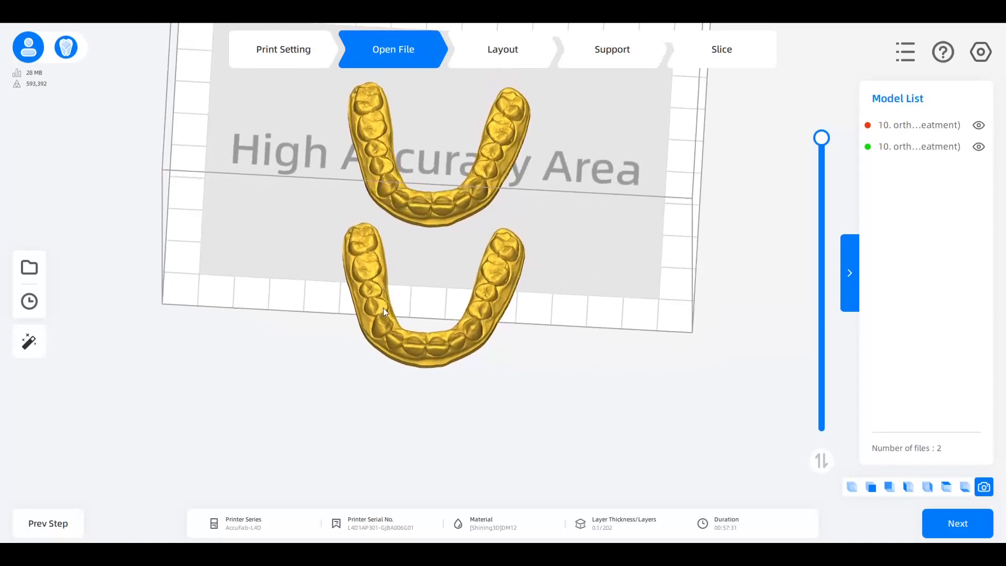
pyautogui.click(383, 307)
pyautogui.press('Delete')
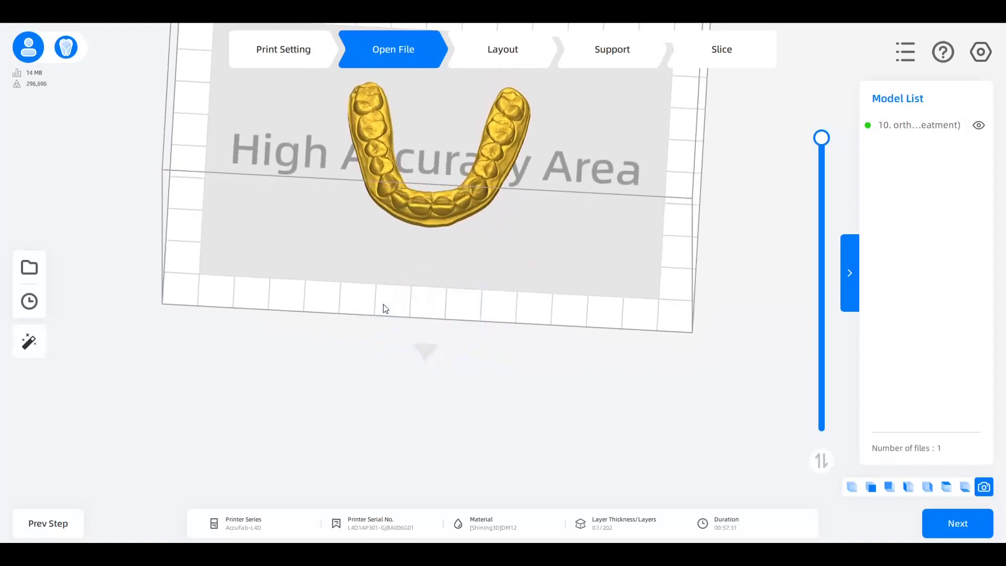
# Proceed to the layout stage with the imported orthodontic model.
pyautogui.moveTo(386, 309); pyautogui.dragTo(536, 312, button='right')
pyautogui.moveTo(514, 253); pyautogui.dragTo(517, 290, button='right')
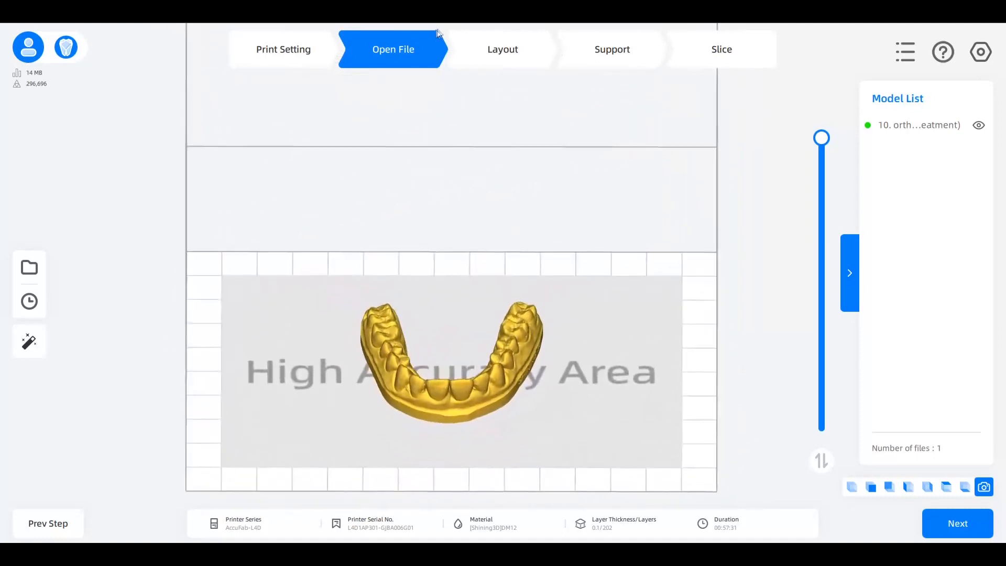
pyautogui.moveTo(475, 124); pyautogui.dragTo(468, 91, button='middle')
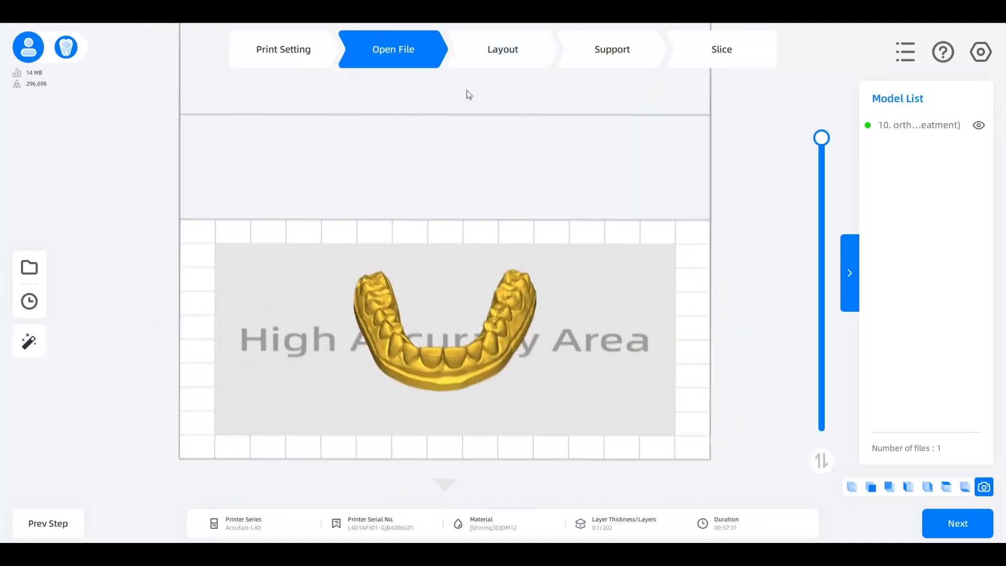
pyautogui.click(511, 46)
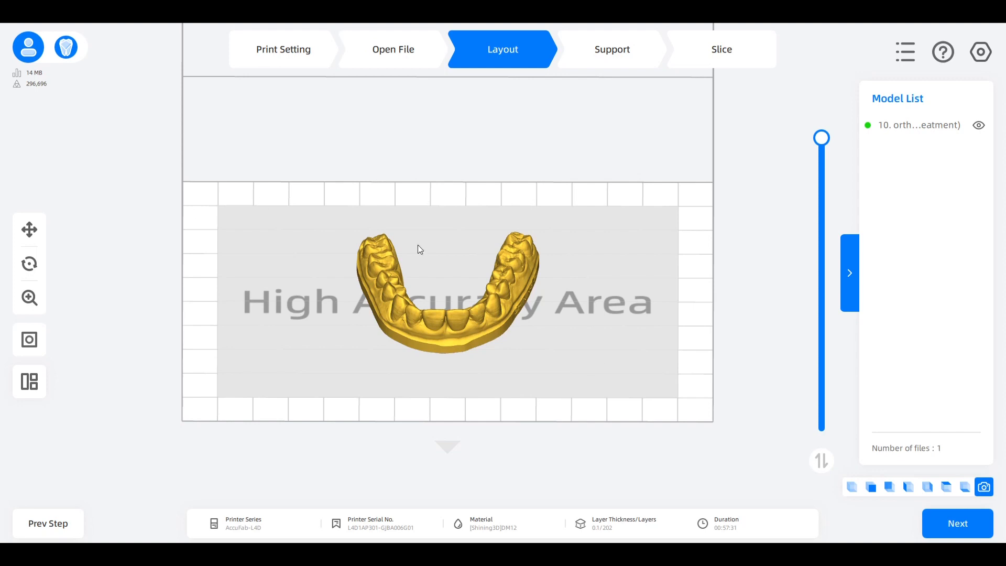
pyautogui.moveTo(383, 205); pyautogui.dragTo(397, 206, button='middle')
pyautogui.scroll(-1, 428, 212)
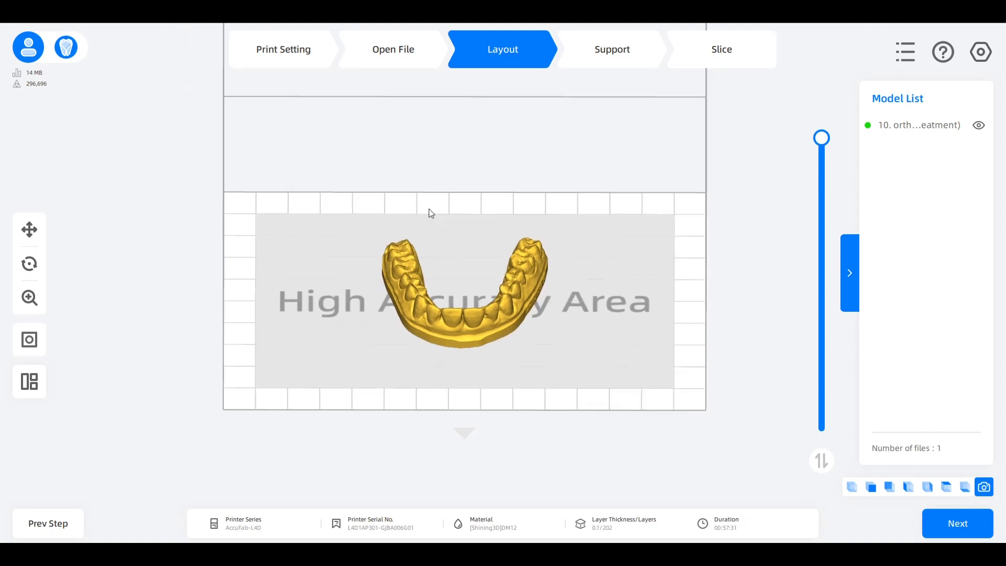
pyautogui.scroll(1, 439, 214)
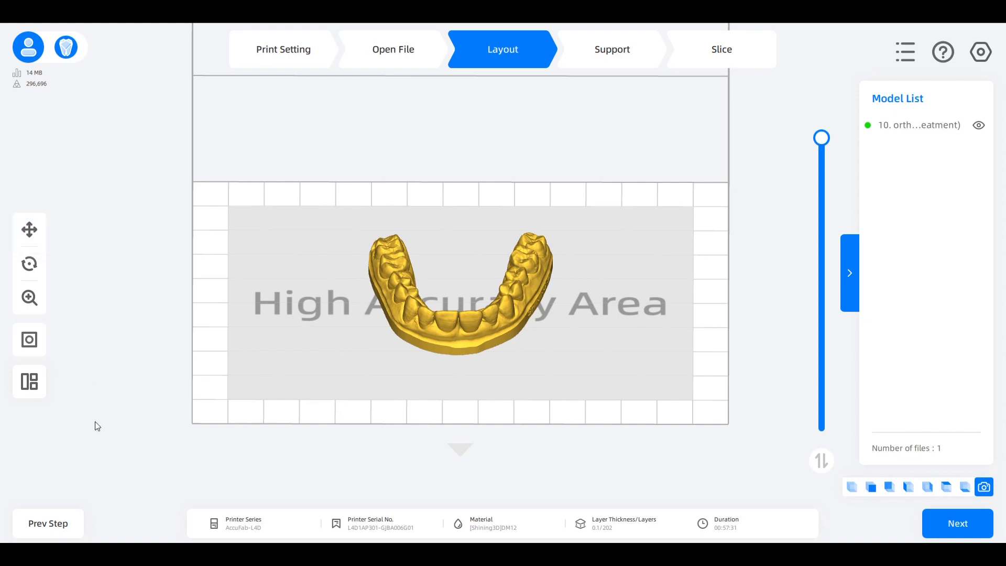
# Select the orthodontic model and move it to X 2.00 mm and Y 6.00 mm on the platform.
pyautogui.click(30, 229)
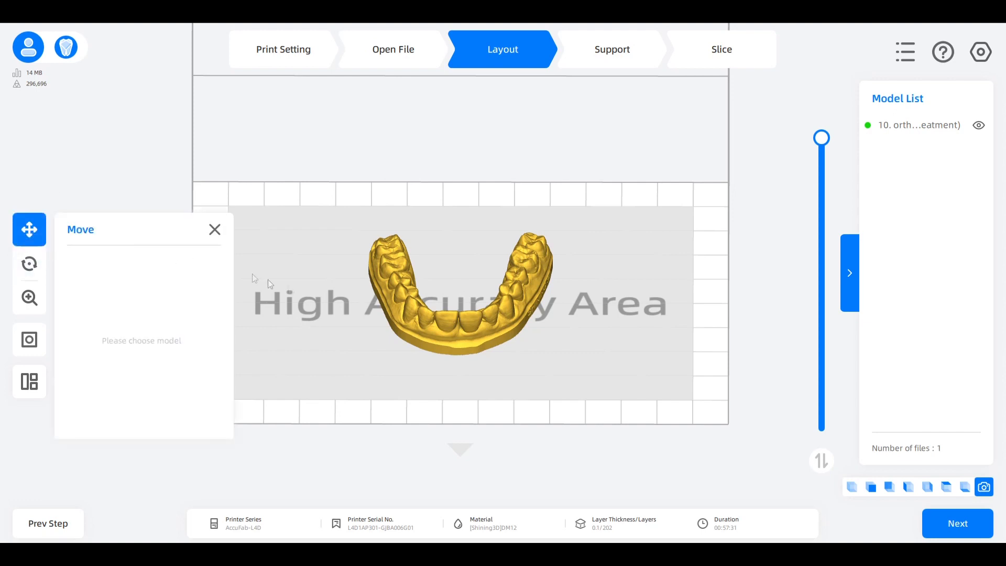
pyautogui.click(421, 312)
pyautogui.moveTo(421, 314)
pyautogui.mouseDown(button='right')
pyautogui.moveTo(411, 336)
pyautogui.moveTo(455, 370)
pyautogui.moveTo(417, 304)
pyautogui.mouseUp(button='right')
pyautogui.moveTo(175, 272); pyautogui.dragTo(116, 281)
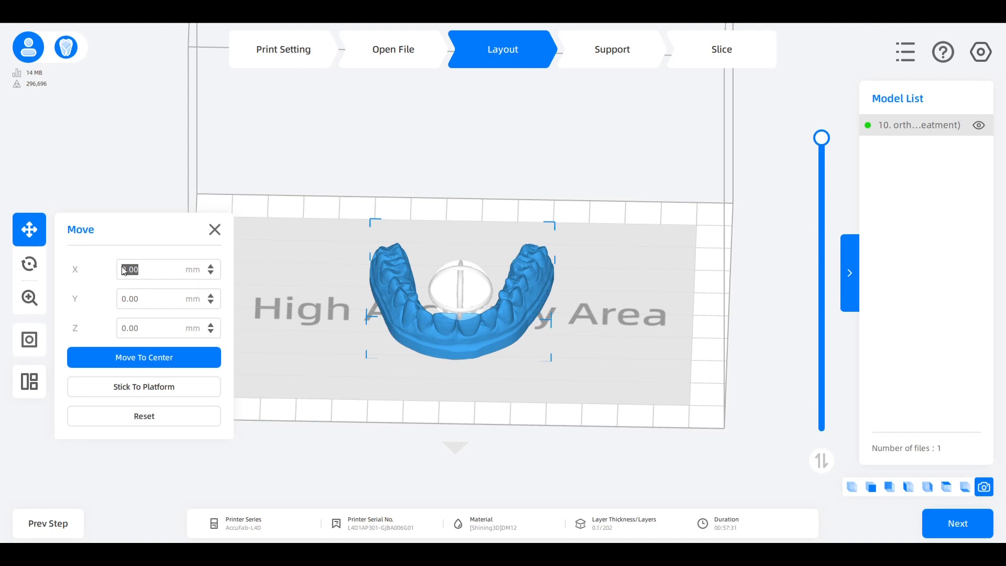
pyautogui.write('1')
pyautogui.press('Return')
pyautogui.moveTo(150, 306); pyautogui.dragTo(76, 312)
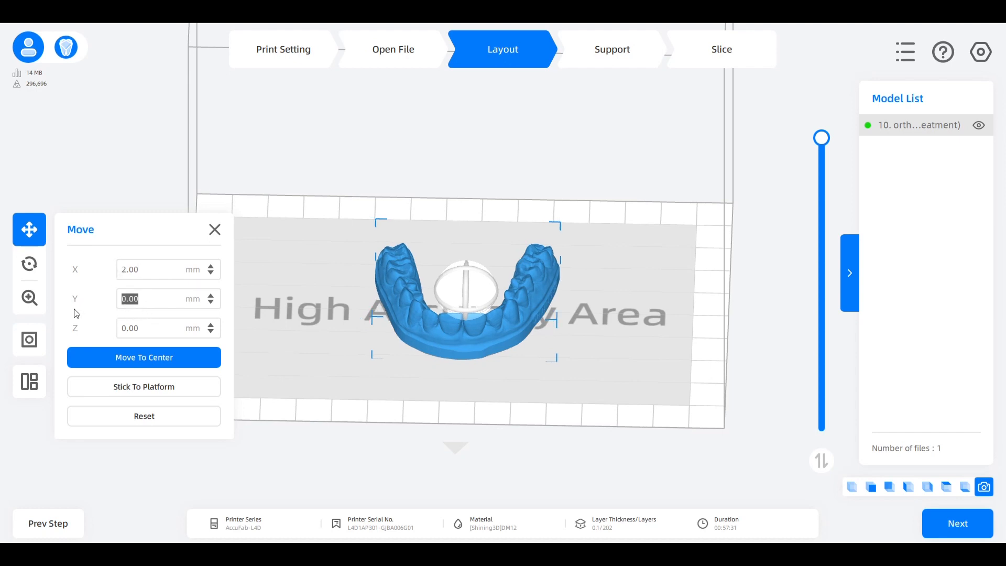
pyautogui.write('6')
pyautogui.press('Return')
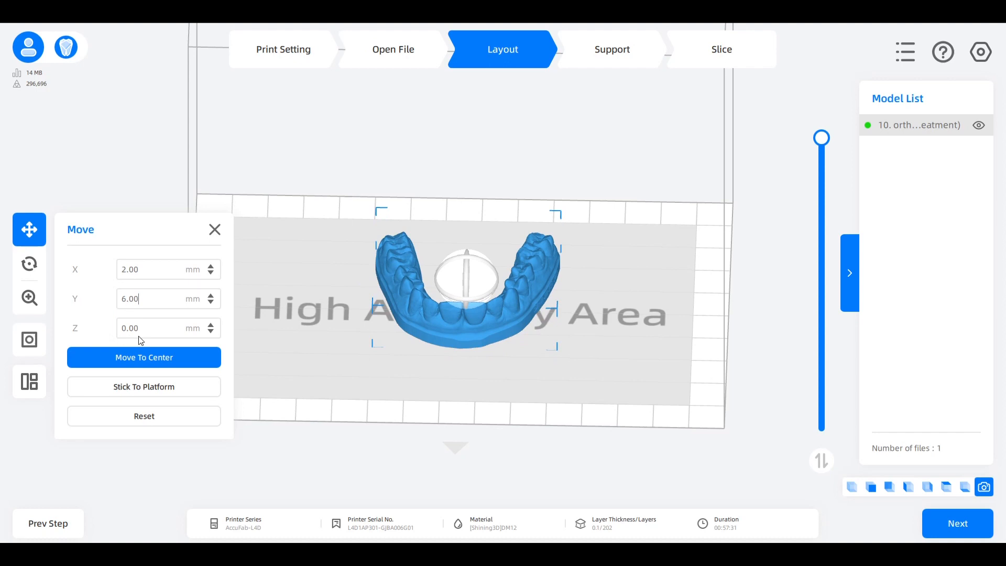
# Centre the model and stick it to the platform, then move it freehand to about X 33 mm, Y 4 mm and reset its position.
pyautogui.click(150, 361)
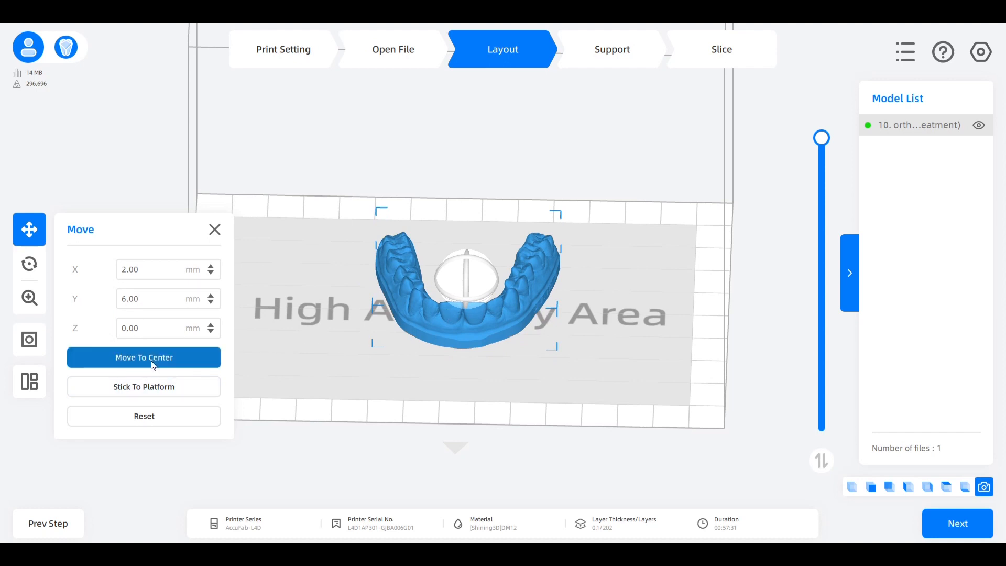
pyautogui.click(171, 383)
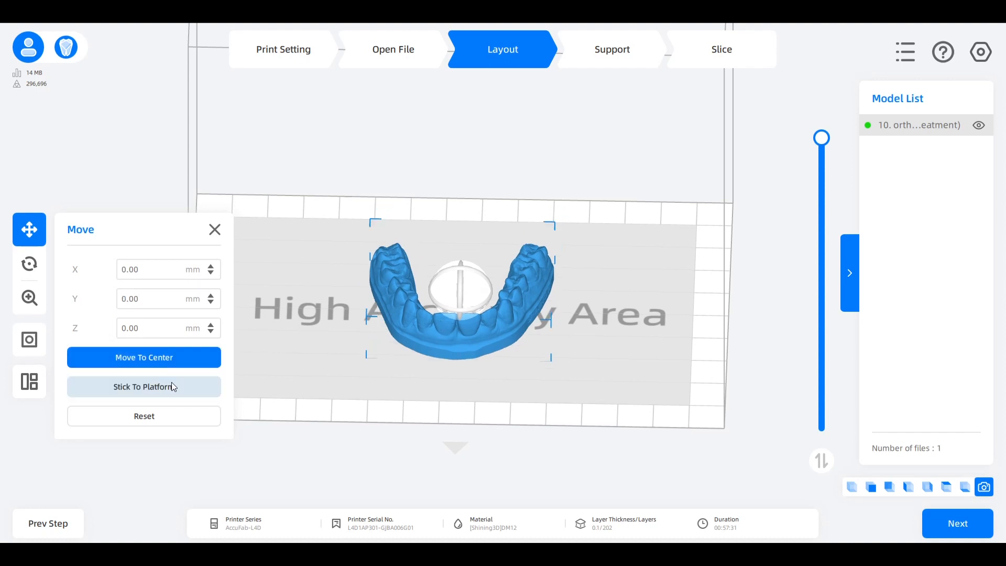
pyautogui.moveTo(416, 293); pyautogui.dragTo(509, 287)
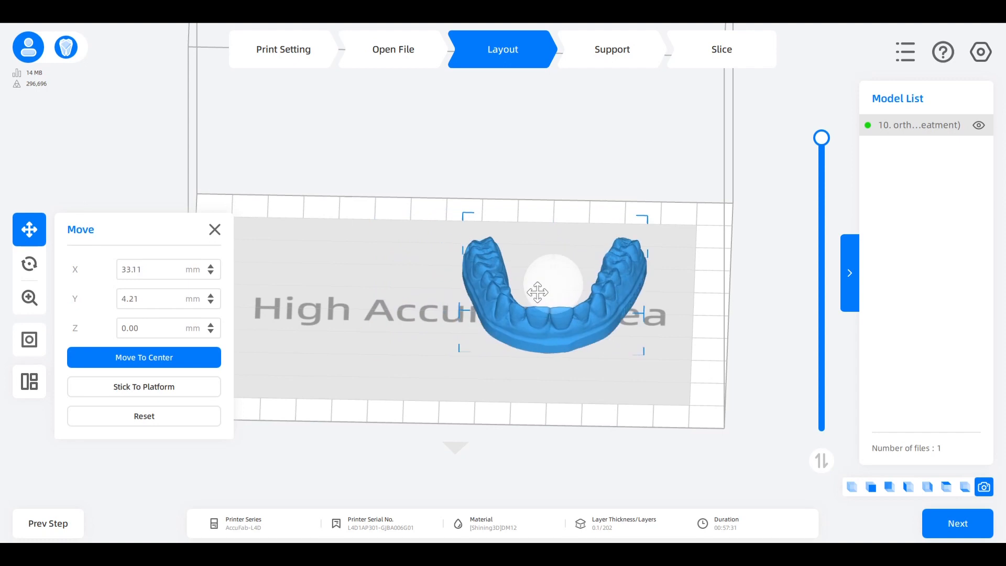
pyautogui.click(176, 420)
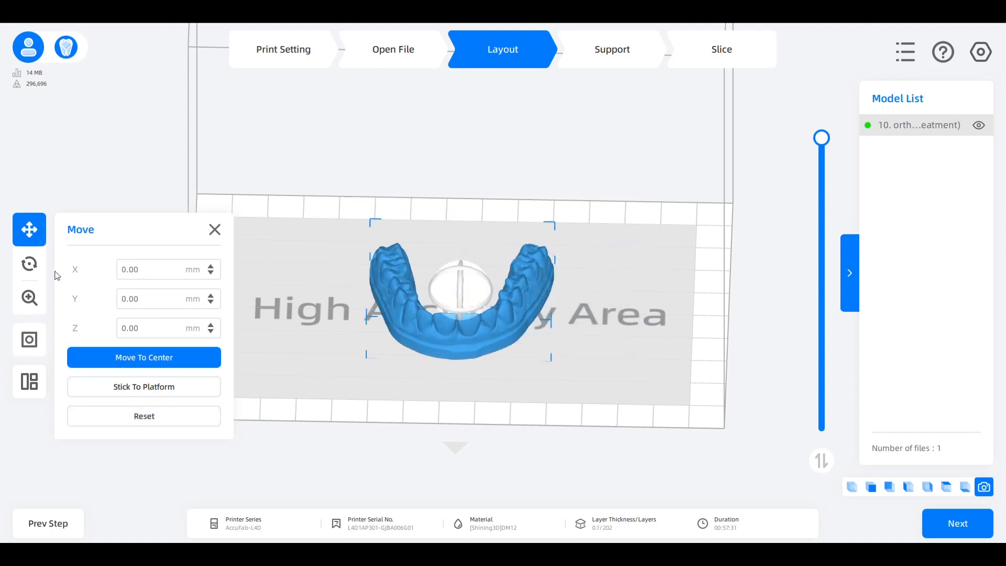
# Rotate the model about its X axis and reset the rotation.
pyautogui.click(30, 268)
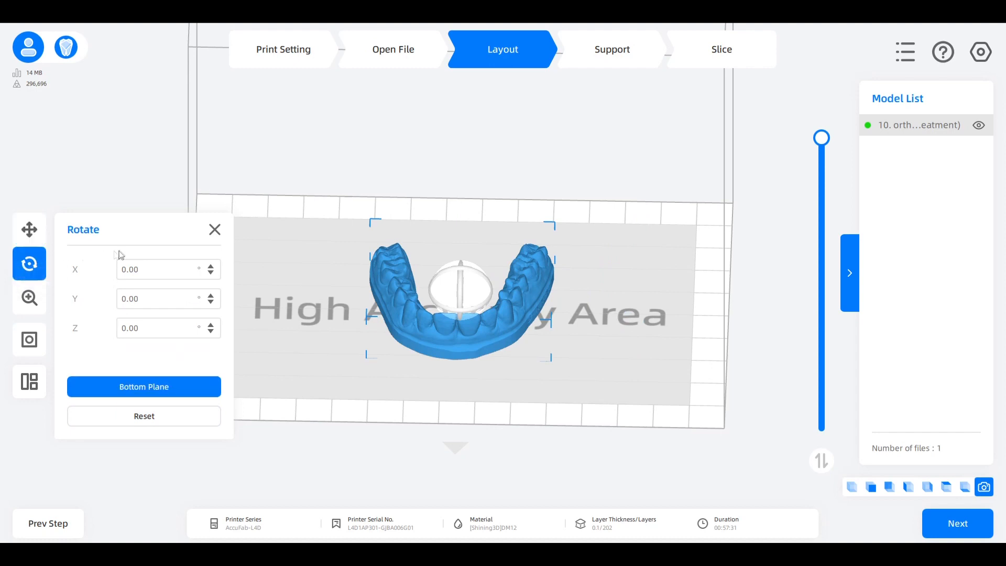
pyautogui.moveTo(160, 264); pyautogui.dragTo(114, 275)
pyautogui.press('Return')
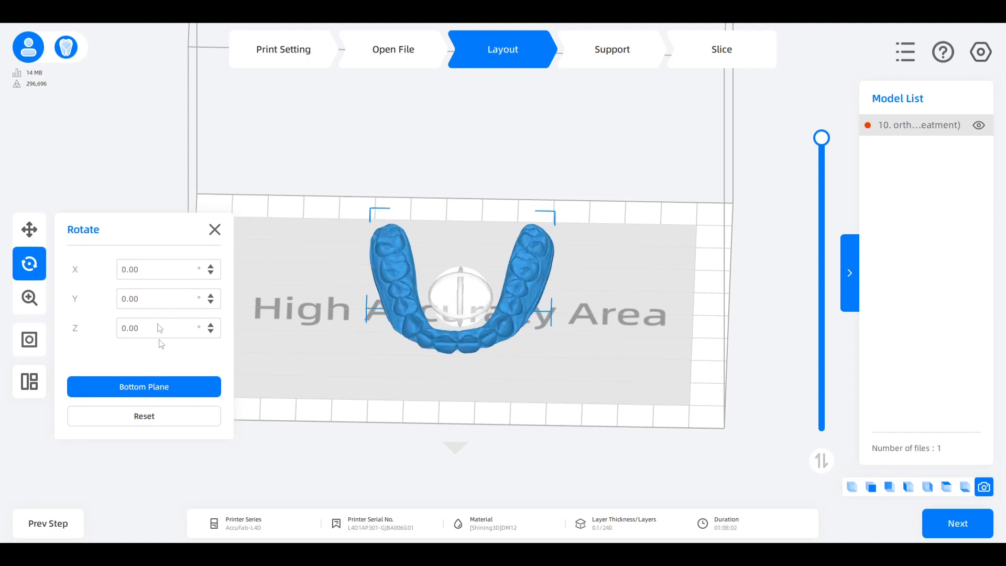
pyautogui.moveTo(433, 349); pyautogui.dragTo(413, 349, button='right')
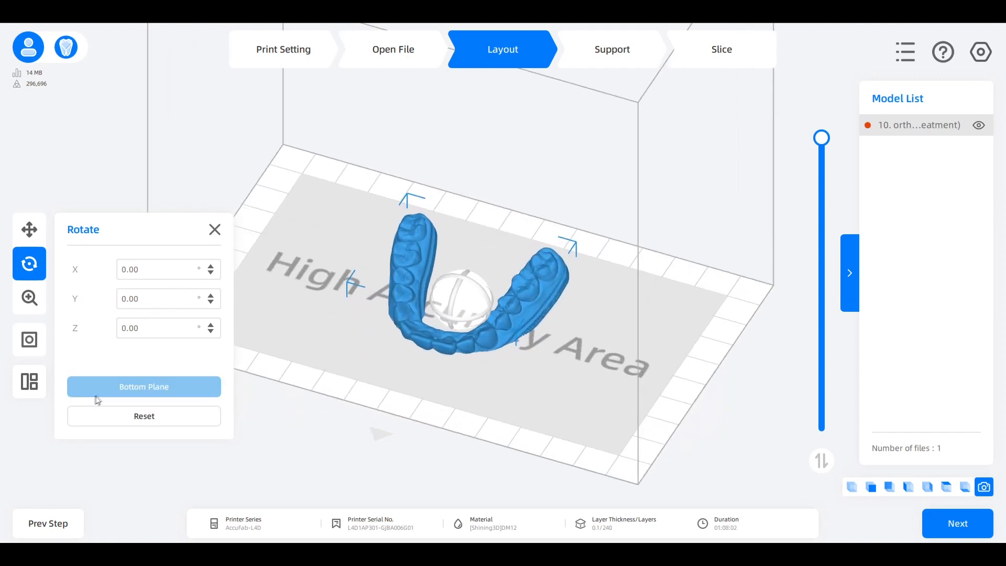
pyautogui.click(173, 414)
# Rotate the model freehand until its hollow base faces upward, then set the base rim as the bottom plane.
pyautogui.moveTo(385, 386); pyautogui.dragTo(375, 350, button='right')
pyautogui.moveTo(443, 300); pyautogui.dragTo(699, 387)
pyautogui.moveTo(321, 362); pyautogui.dragTo(525, 373, button='right')
pyautogui.scroll(4, 465, 366)
pyautogui.moveTo(395, 421)
pyautogui.mouseDown(button='right')
pyautogui.moveTo(423, 404)
pyautogui.moveTo(408, 408)
pyautogui.mouseUp(button='right')
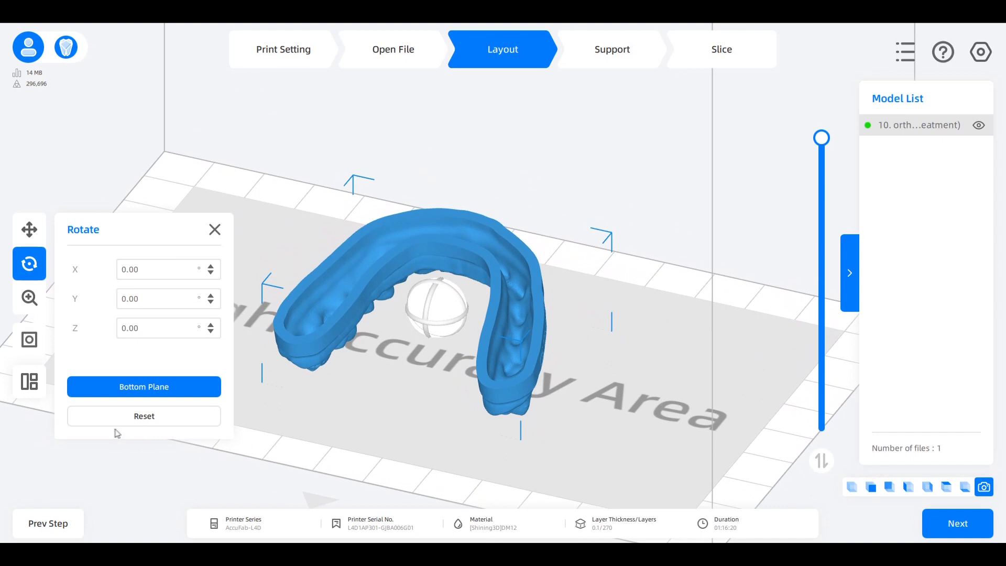
pyautogui.click(126, 397)
pyautogui.click(155, 398)
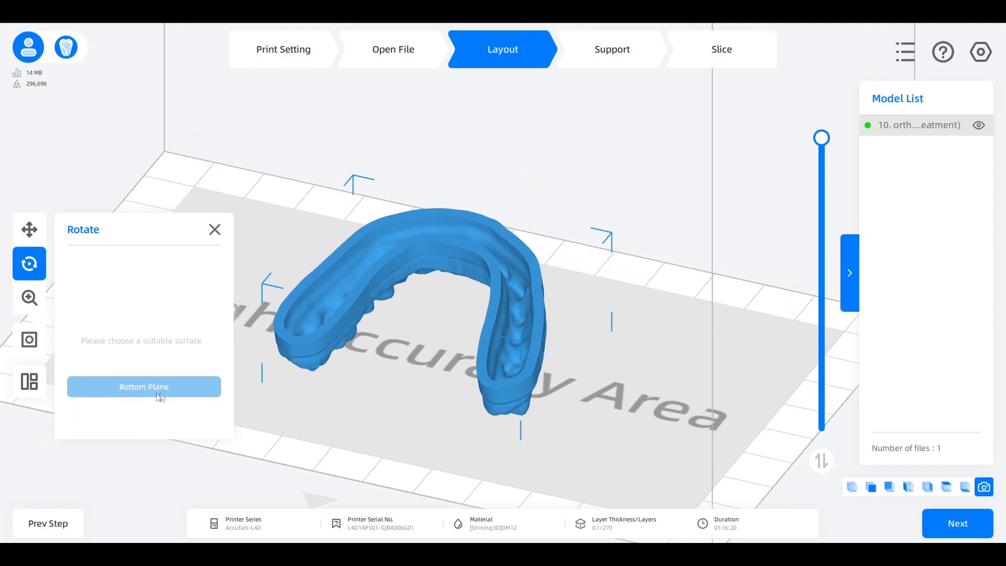
pyautogui.click(284, 334)
# Examine the model's underside and side profile to check how the base lies on the platform.
pyautogui.moveTo(392, 387); pyautogui.dragTo(398, 325, button='right')
pyautogui.scroll(4, 409, 338)
pyautogui.moveTo(472, 315); pyautogui.dragTo(563, 421, button='middle')
pyautogui.moveTo(443, 333); pyautogui.dragTo(439, 310, button='right')
pyautogui.moveTo(526, 308); pyautogui.dragTo(544, 391, button='middle')
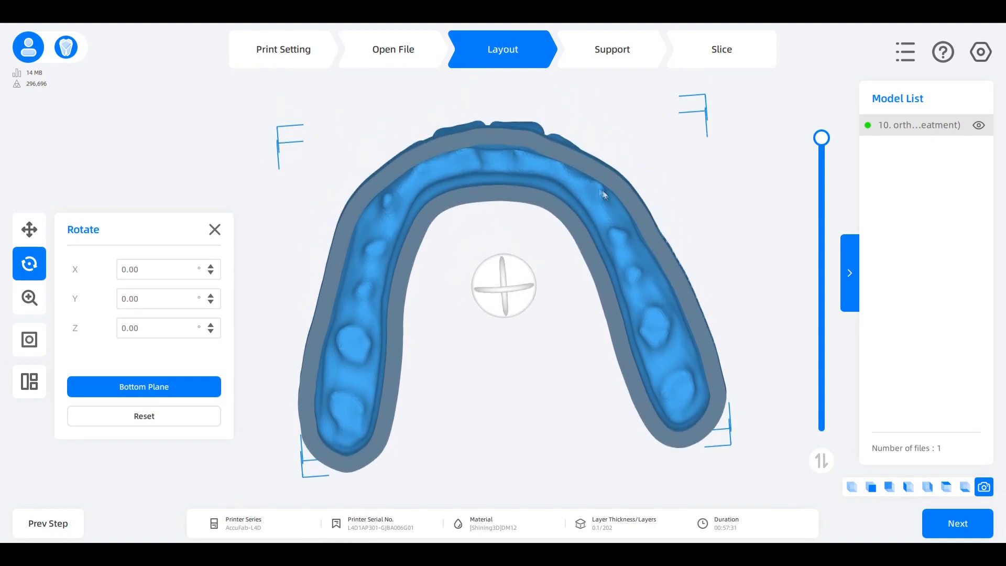
pyautogui.moveTo(502, 246); pyautogui.dragTo(496, 365, button='right')
pyautogui.moveTo(464, 379); pyautogui.dragTo(432, 187, button='middle')
pyautogui.moveTo(641, 406); pyautogui.dragTo(492, 355, button='right')
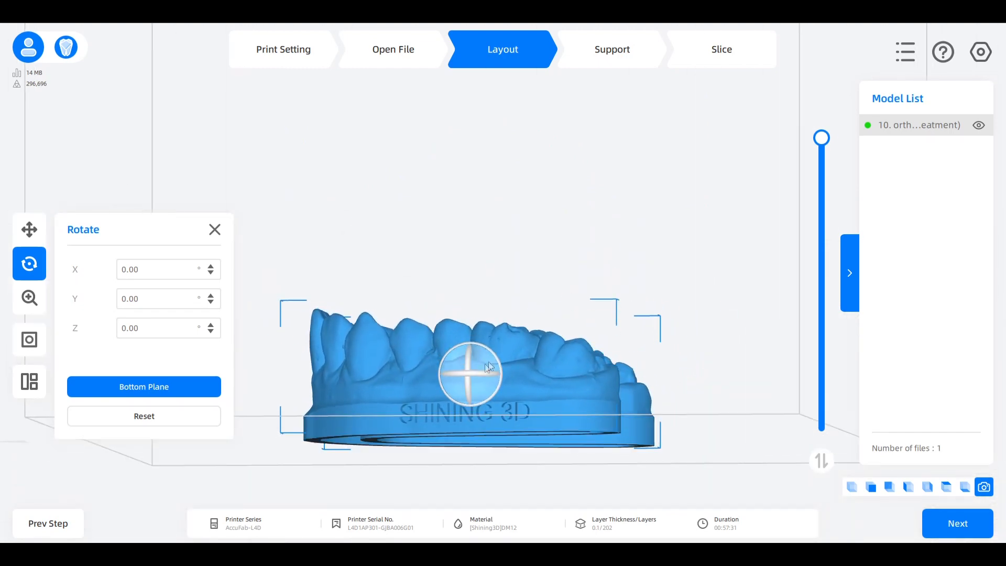
# Tilt the model freehand again and lay it flat by choosing its base rim as the bottom plane.
pyautogui.moveTo(497, 352); pyautogui.dragTo(516, 426)
pyautogui.moveTo(516, 419); pyautogui.dragTo(290, 401, button='right')
pyautogui.click(147, 381)
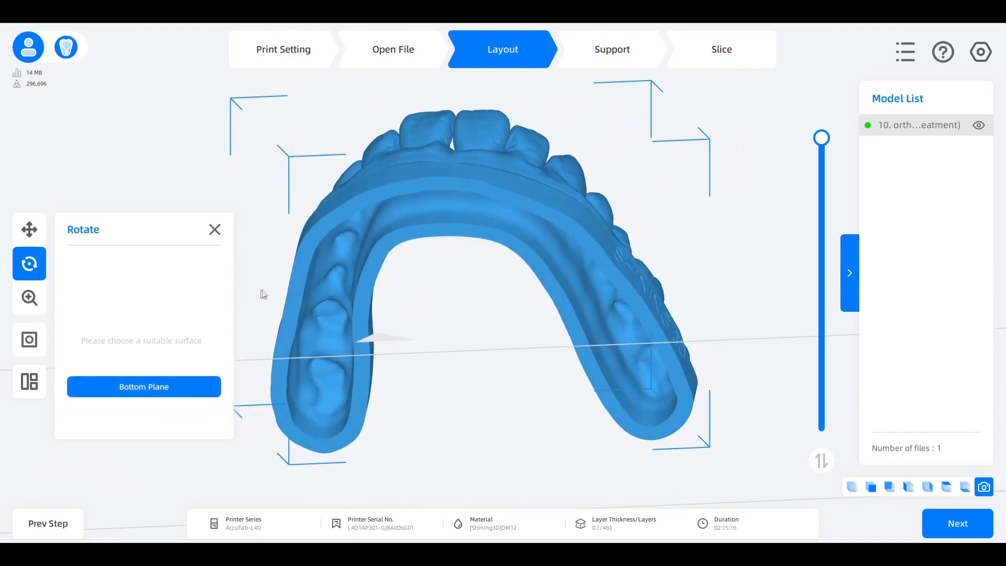
pyautogui.click(303, 267)
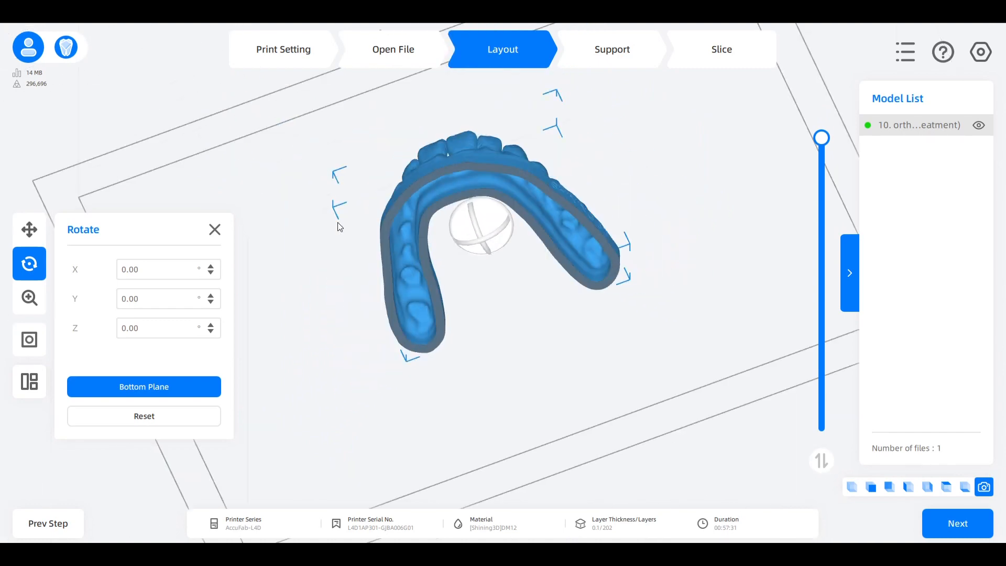
# Scale the orthodontic model to 20 % and reset it to its original size.
pyautogui.click(29, 298)
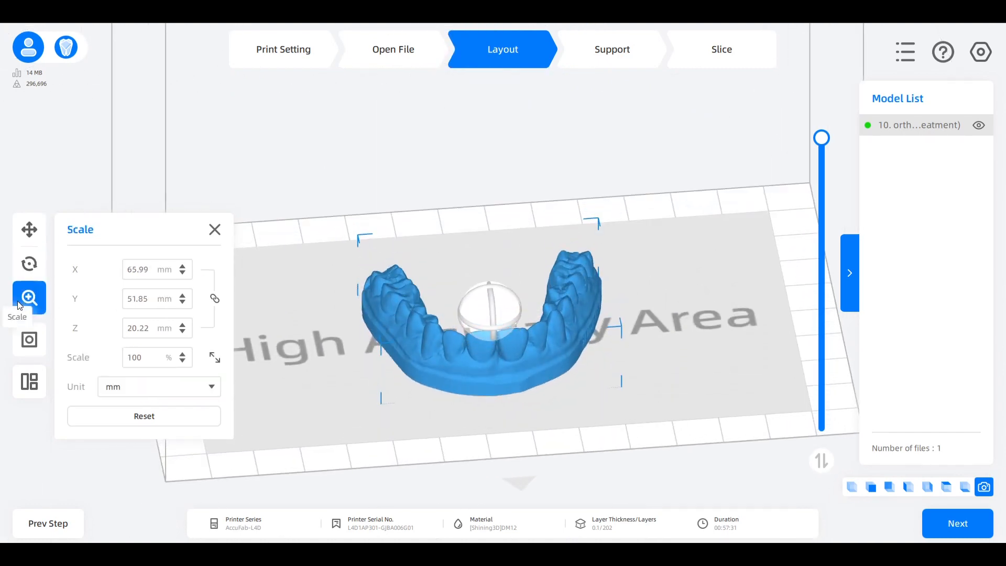
pyautogui.scroll(3, 557, 411)
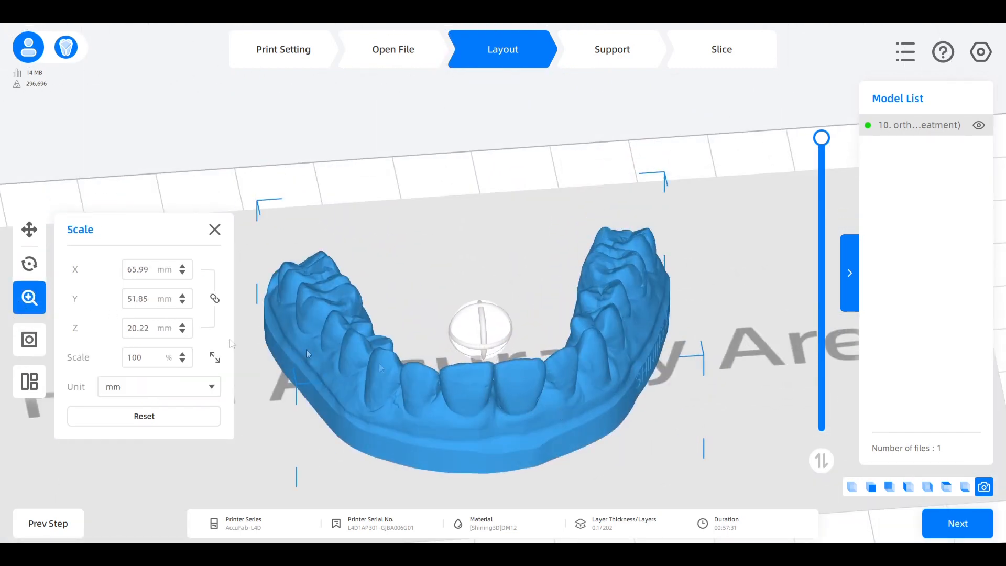
pyautogui.moveTo(532, 404); pyautogui.dragTo(514, 397, button='right')
pyautogui.doubleClick(153, 360)
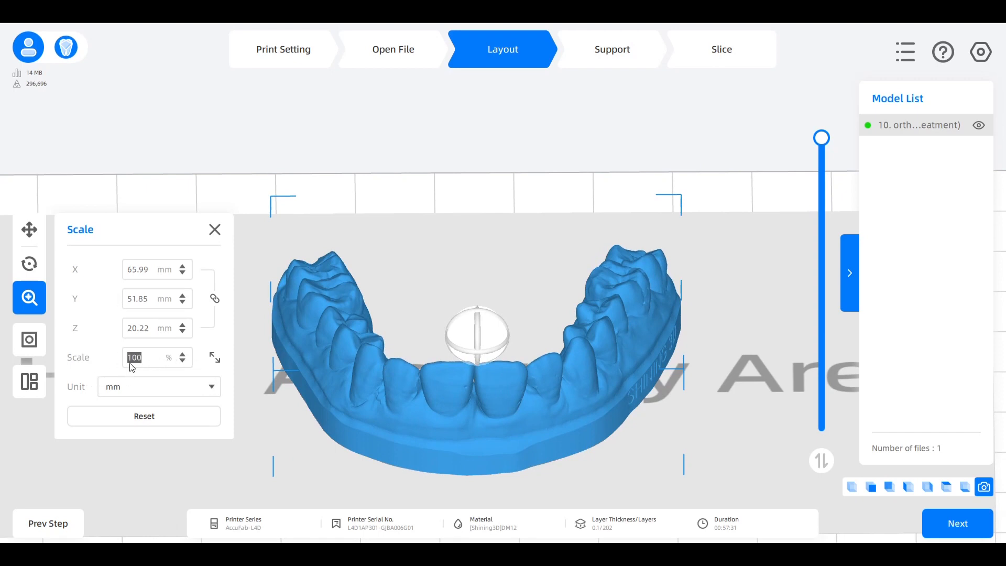
pyautogui.write('20')
pyautogui.press('Return')
pyautogui.scroll(5, 567, 423)
pyautogui.click(542, 433)
pyautogui.scroll(1, 541, 434)
pyautogui.click(461, 383)
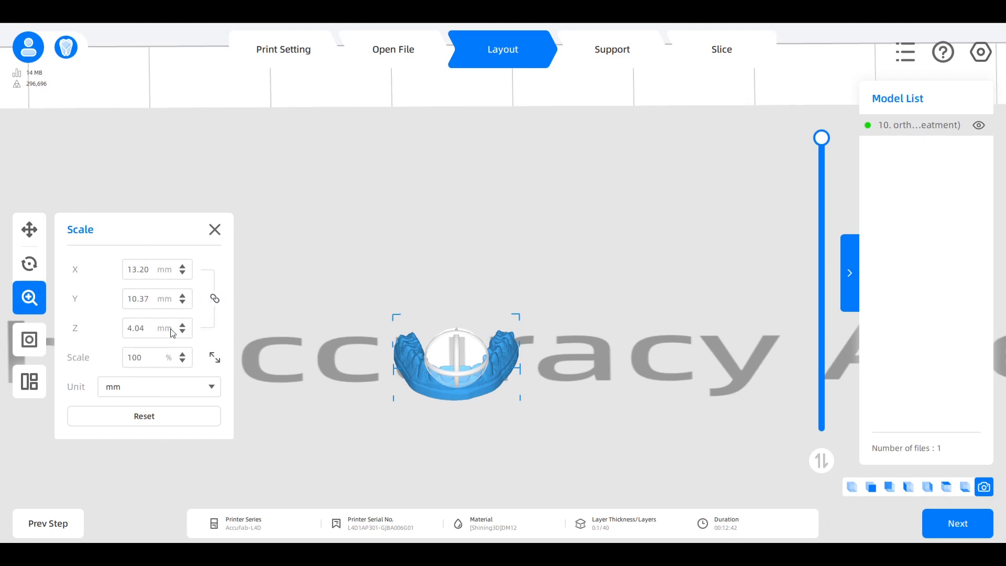
pyautogui.click(169, 411)
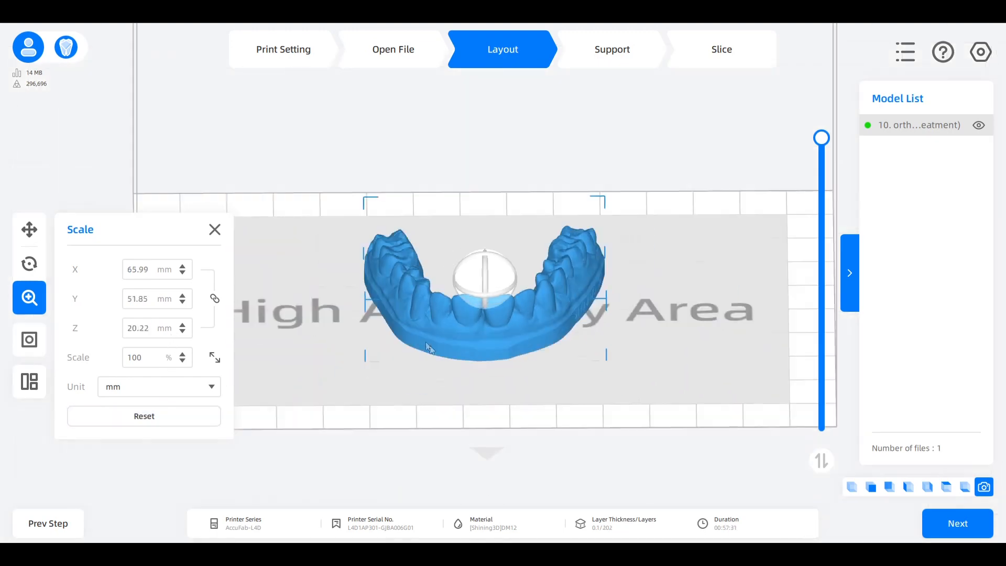
# Open the Auto Layout settings, paste two copies of the model and shift the original toward the platform's front-left corner.
pyautogui.moveTo(428, 344); pyautogui.dragTo(444, 396, button='middle')
pyautogui.moveTo(521, 367)
pyautogui.mouseDown(button='right')
pyautogui.moveTo(530, 375)
pyautogui.moveTo(513, 409)
pyautogui.moveTo(519, 415)
pyautogui.moveTo(524, 371)
pyautogui.mouseUp(button='right')
pyautogui.moveTo(525, 371); pyautogui.dragTo(525, 395, button='middle')
pyautogui.scroll(3, 492, 490)
pyautogui.moveTo(569, 399); pyautogui.dragTo(569, 414, button='right')
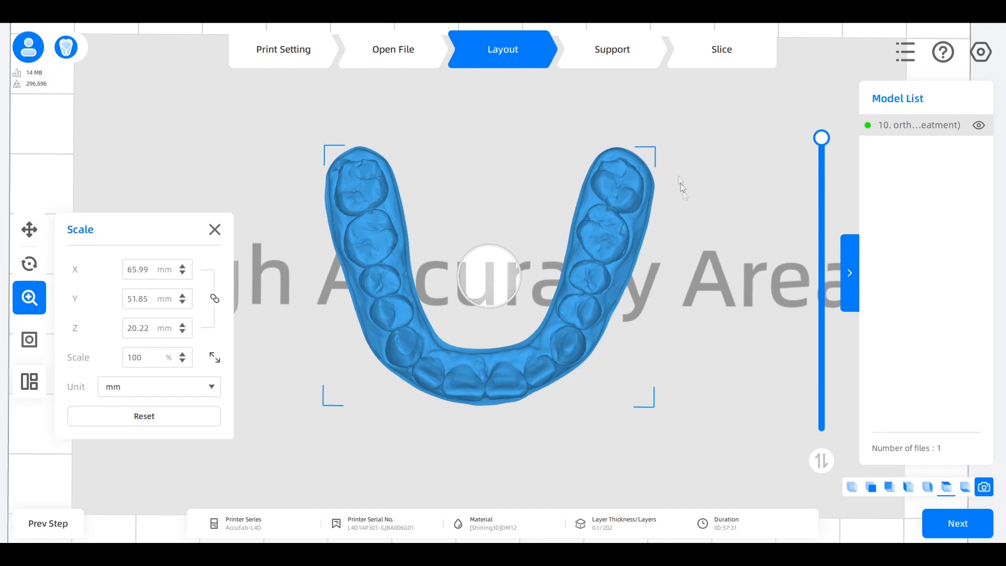
pyautogui.click(29, 380)
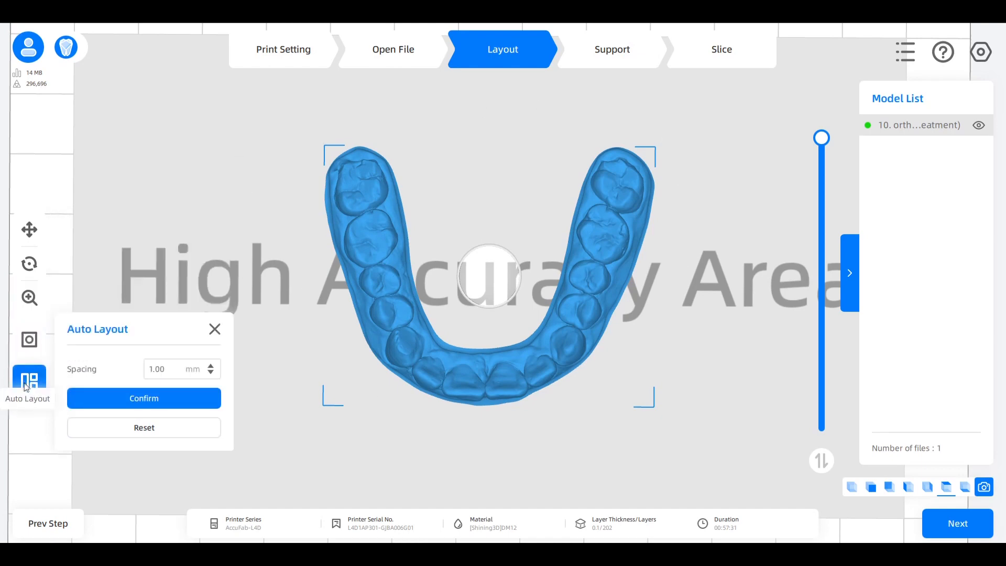
pyautogui.scroll(-3, 367, 414)
pyautogui.moveTo(442, 420); pyautogui.dragTo(405, 408, button='middle')
pyautogui.moveTo(450, 285); pyautogui.dragTo(370, 330)
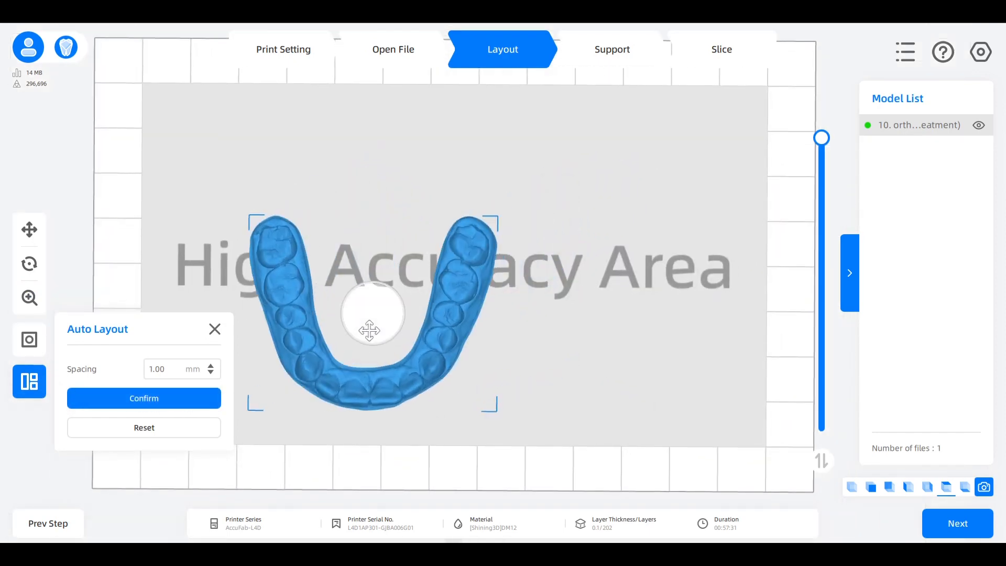
pyautogui.hotkey('ctrl', 'v')
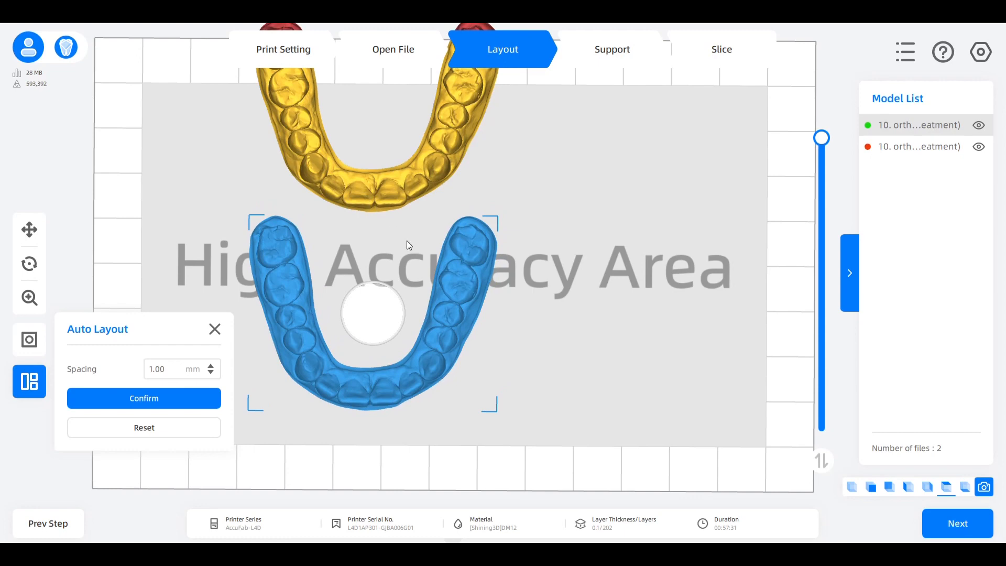
pyautogui.hotkey('ctrl', 'v')
pyautogui.moveTo(397, 377); pyautogui.dragTo(339, 425)
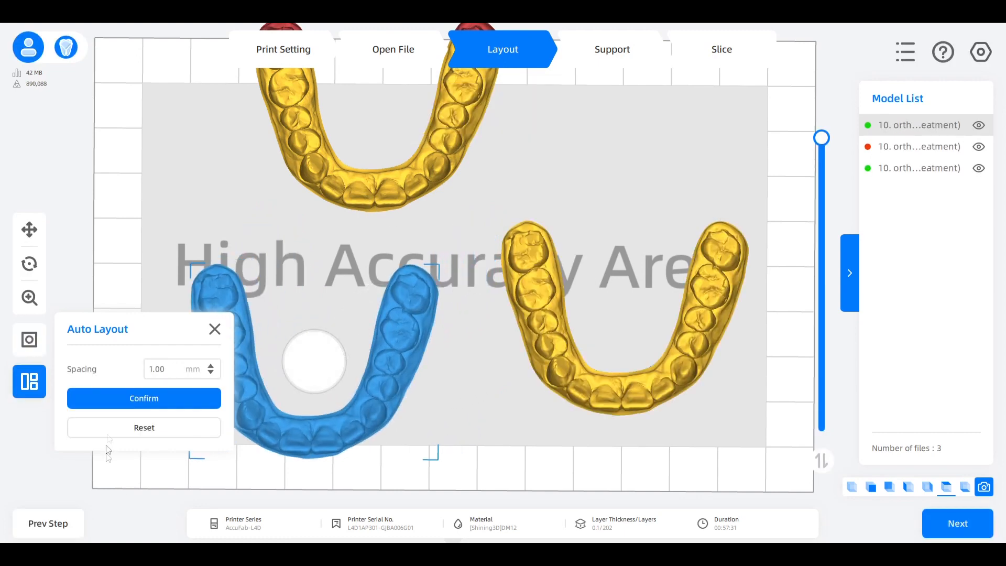
# Arrange the three models automatically on the platform with 1.00 mm spacing.
pyautogui.click(118, 403)
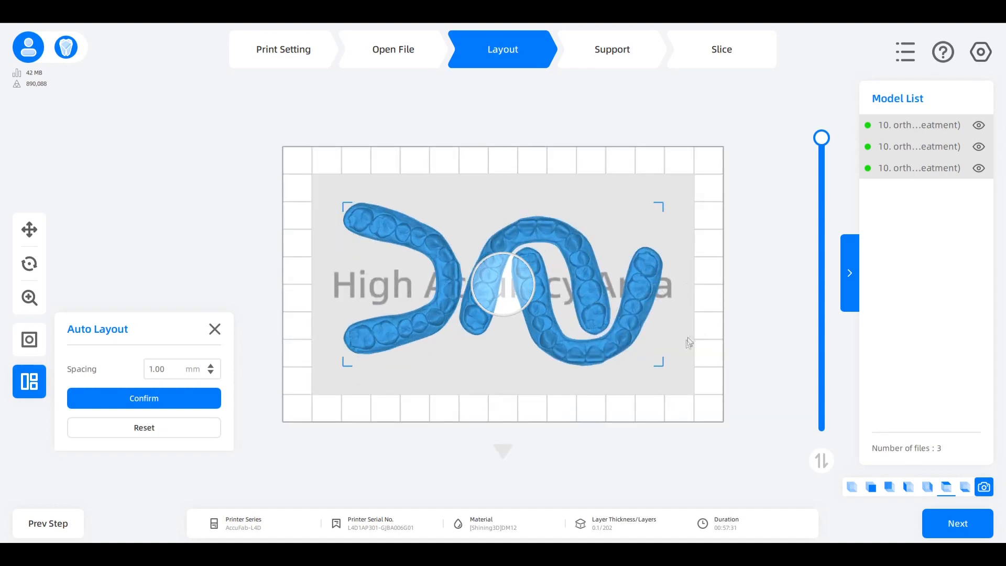
pyautogui.scroll(4, 686, 343)
pyautogui.moveTo(650, 336); pyautogui.dragTo(614, 291, button='middle')
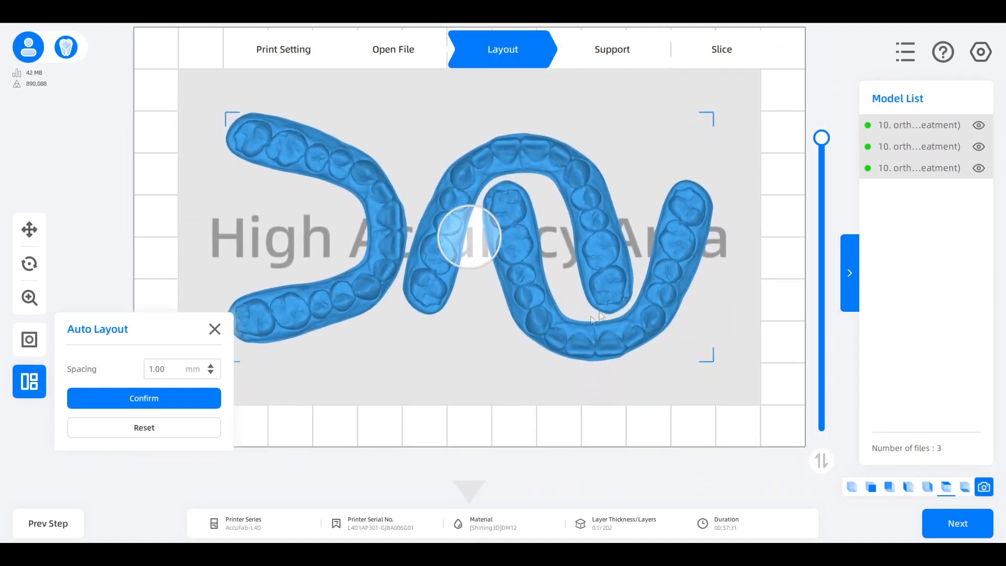
# Remove the two extra copies and proceed to the support stage with the single orthodontic model.
pyautogui.click(506, 357)
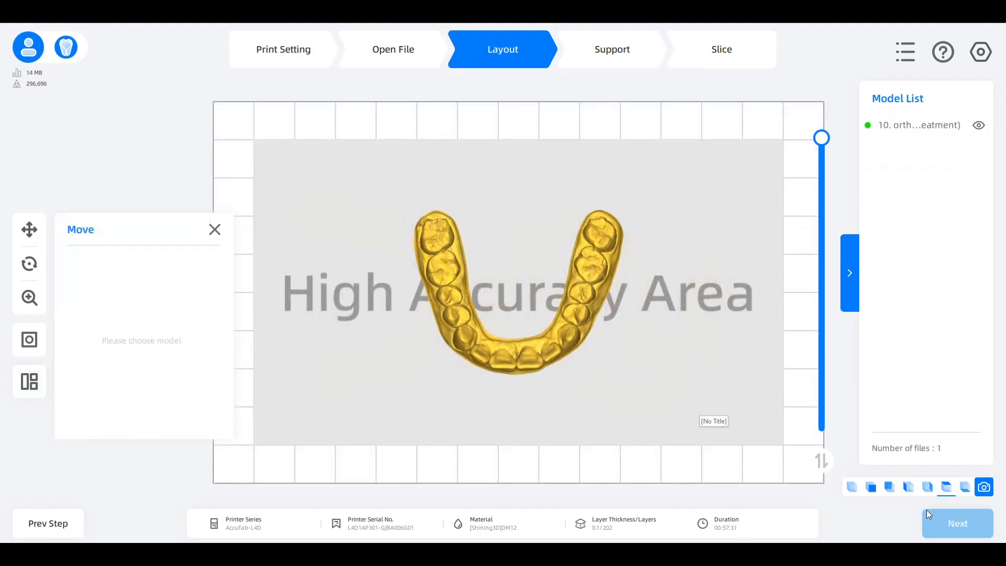
pyautogui.click(952, 521)
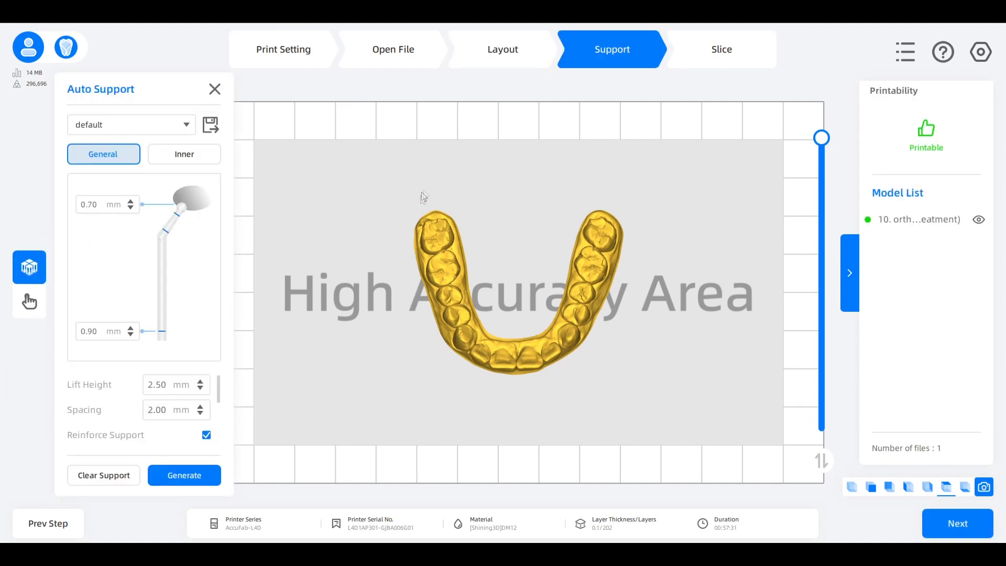
# Generate general auto supports with the default preset, 2.50 mm lift height and 2.00 mm spacing, and clear them again.
pyautogui.moveTo(546, 403); pyautogui.dragTo(532, 369, button='right')
pyautogui.moveTo(533, 369); pyautogui.dragTo(523, 255, button='middle')
pyautogui.scroll(3, 533, 315)
pyautogui.moveTo(528, 303); pyautogui.dragTo(428, 250, button='right')
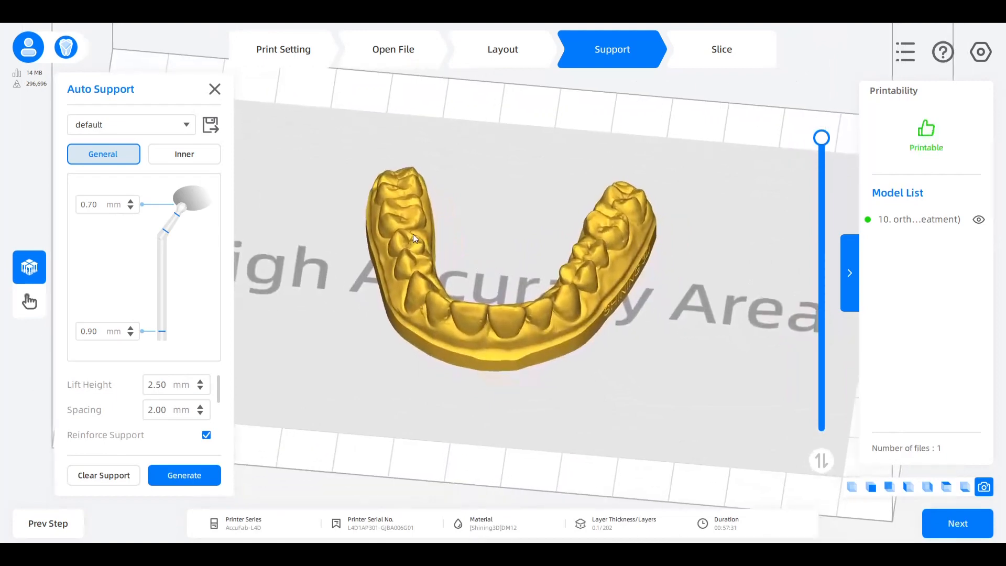
pyautogui.click(191, 479)
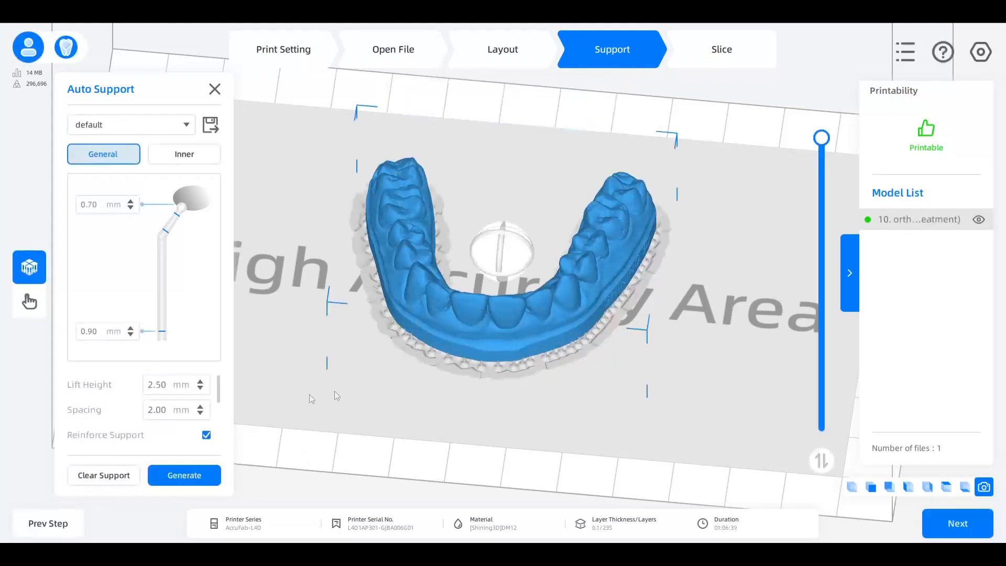
pyautogui.click(104, 476)
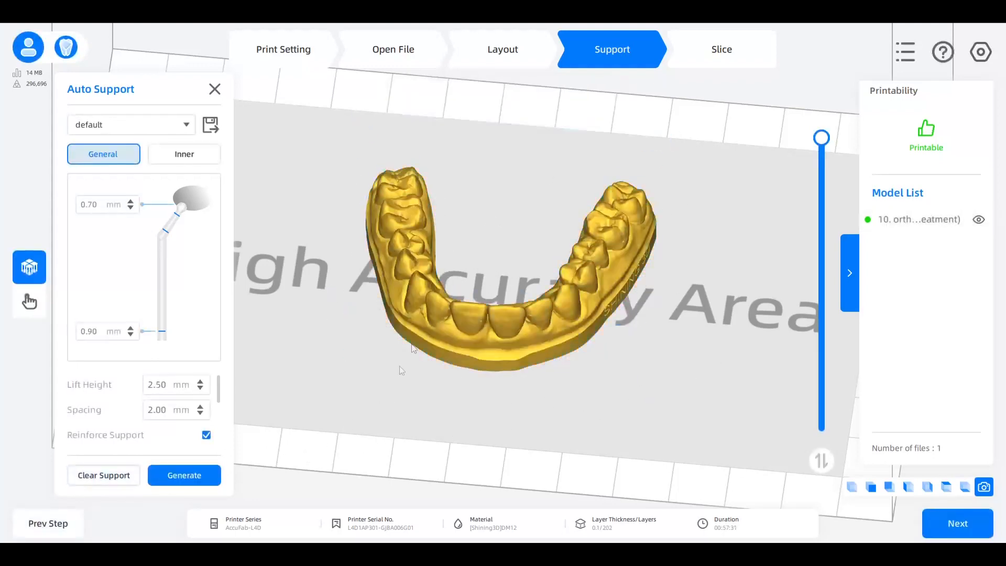
# Copy the orthodontic model and paste a duplicate of it in the support stage.
pyautogui.click(450, 321)
pyautogui.hotkey('ctrl', 'c')
pyautogui.hotkey('ctrl', 'v')
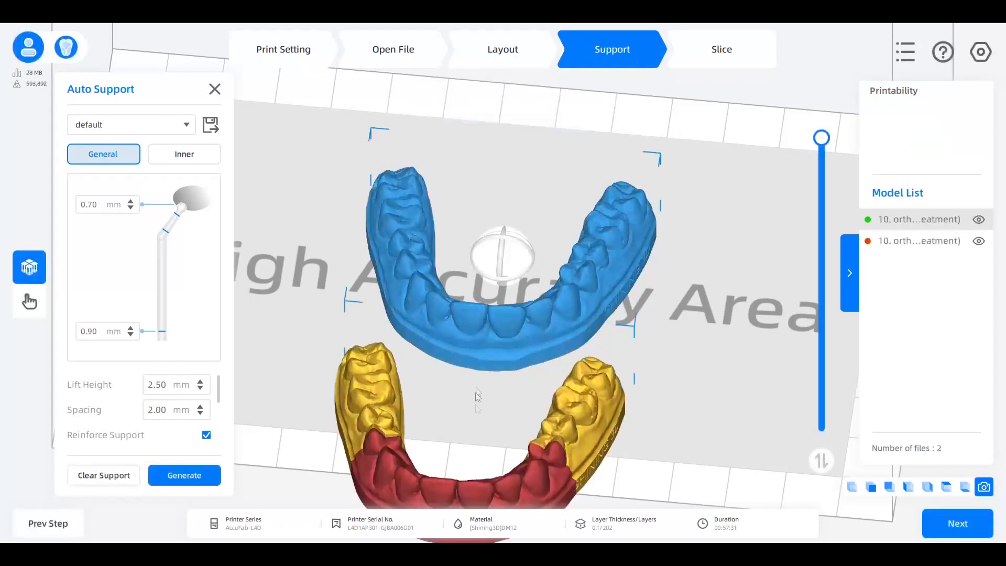
# Move the two overlapping orthodontic models apart so they stand side by side on the platform.
pyautogui.click(565, 436)
pyautogui.moveTo(446, 424); pyautogui.dragTo(699, 332)
pyautogui.click(527, 314)
pyautogui.moveTo(511, 262); pyautogui.dragTo(381, 276)
pyautogui.click(659, 338)
pyautogui.moveTo(659, 338); pyautogui.dragTo(601, 305)
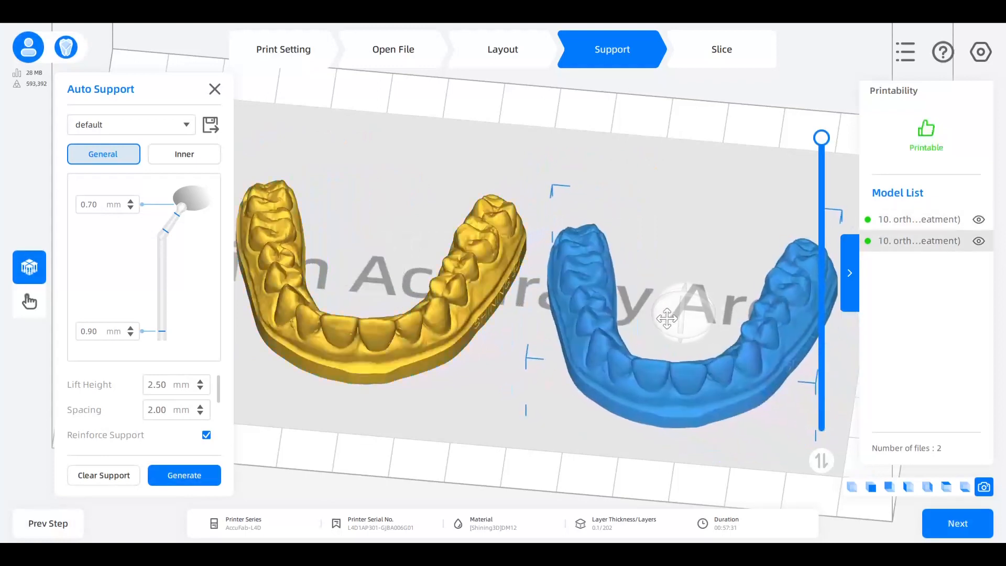
# Generate general auto supports on the first model with the default preset, clear them, and generate them again with the same settings.
pyautogui.click(498, 307)
pyautogui.click(166, 476)
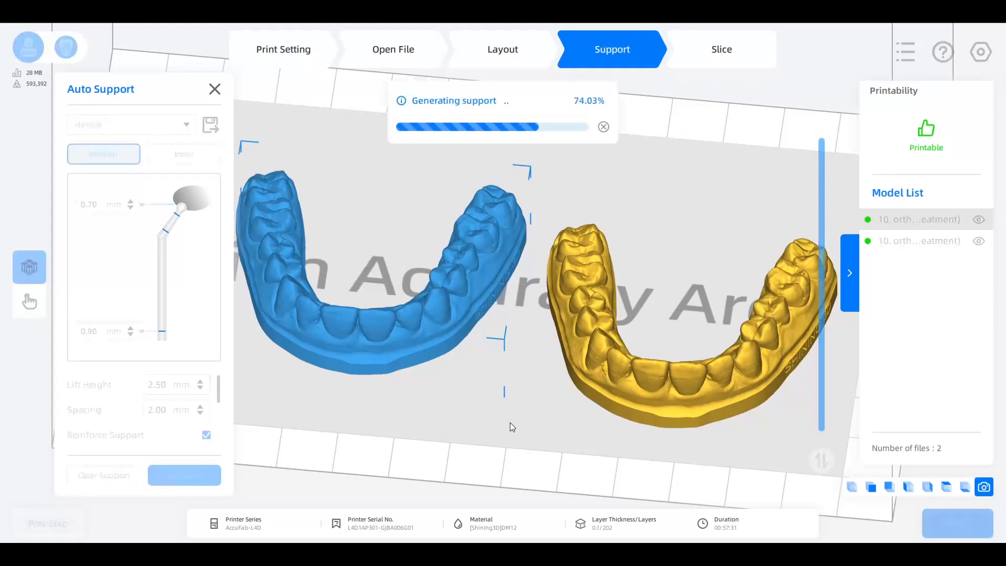
pyautogui.moveTo(512, 432); pyautogui.dragTo(525, 416, button='right')
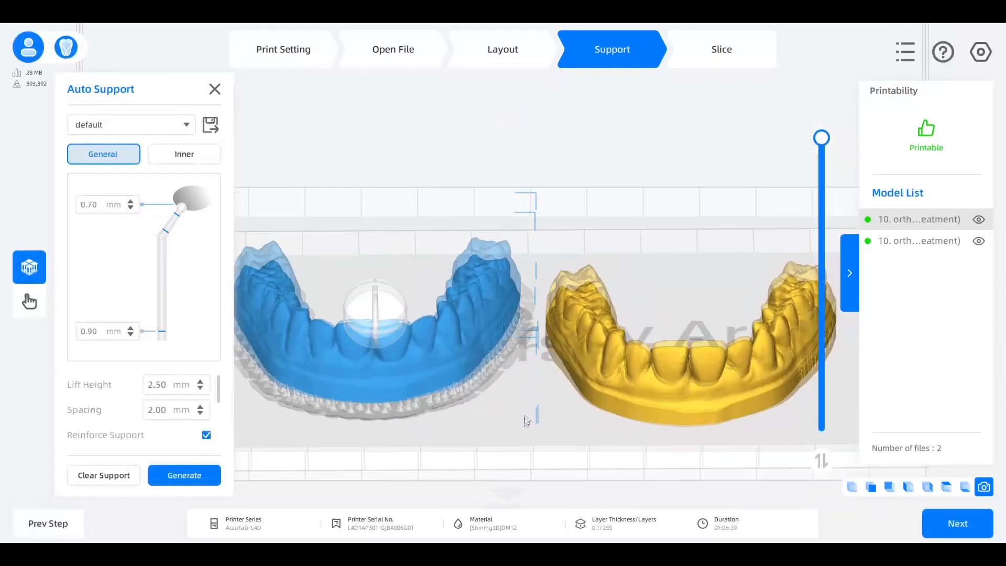
pyautogui.click(104, 475)
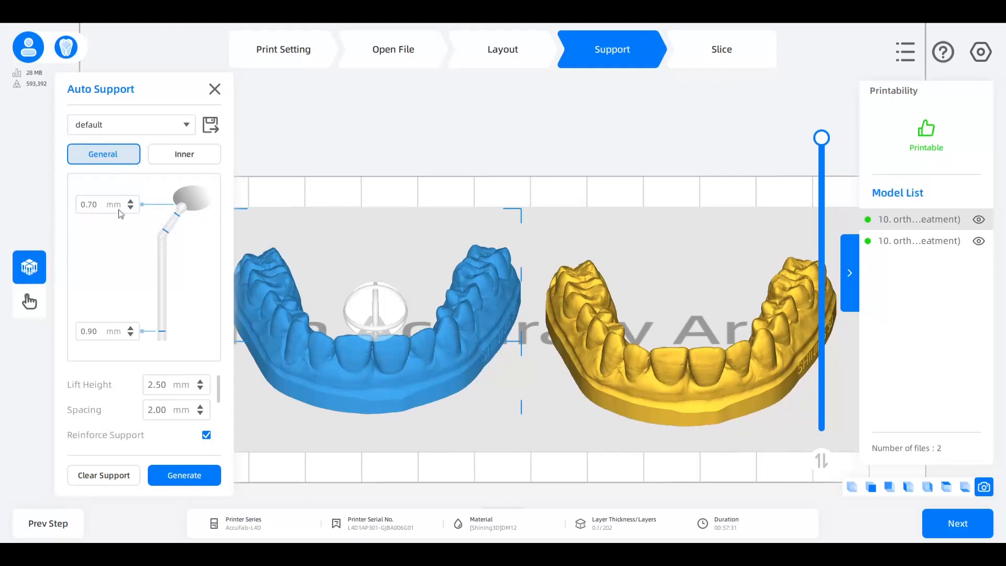
pyautogui.click(194, 477)
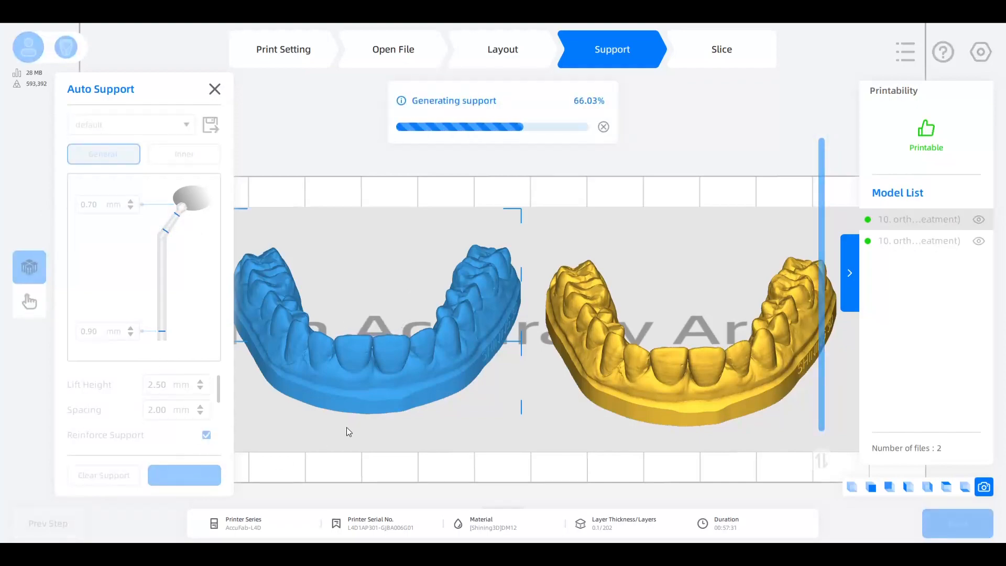
# Examine the support tips and columns beneath the supported model against the contact and general support diameter settings.
pyautogui.scroll(4, 346, 429)
pyautogui.scroll(10, 530, 336)
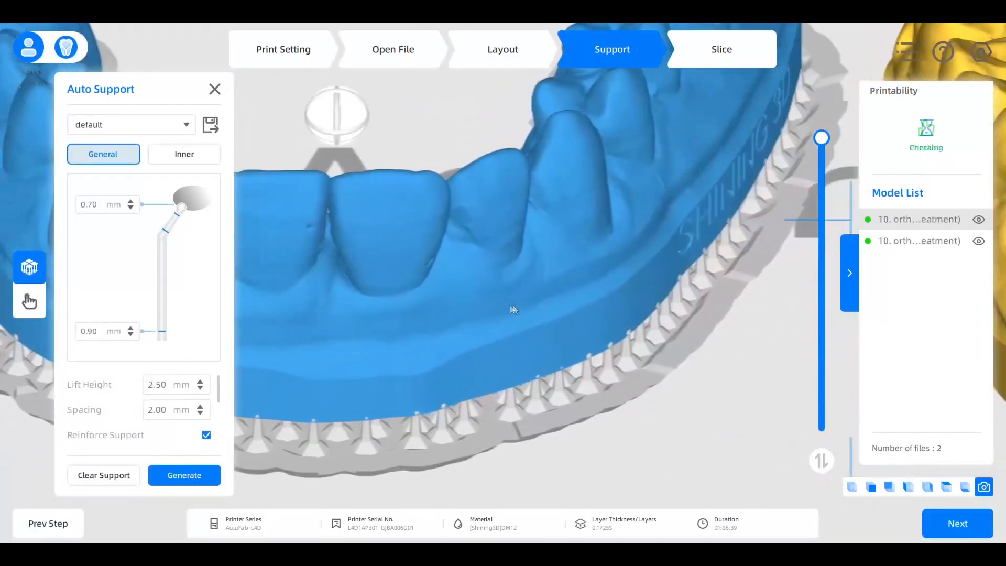
pyautogui.scroll(8, 479, 331)
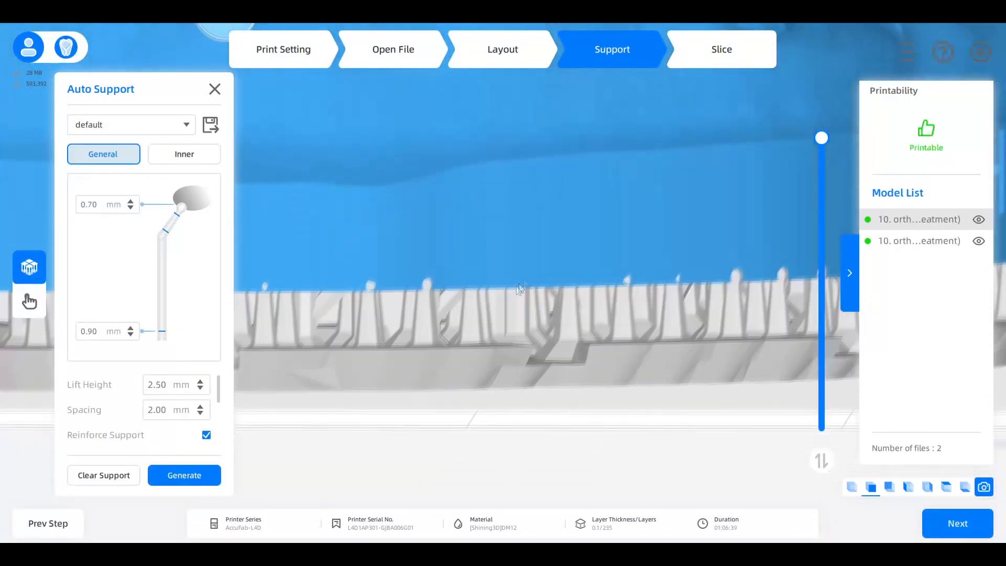
pyautogui.scroll(8, 474, 268)
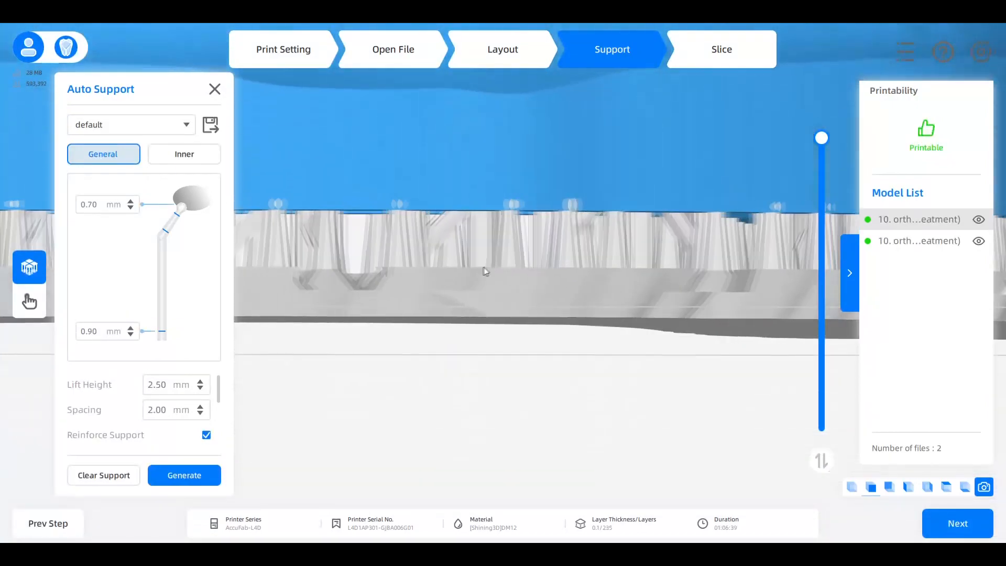
pyautogui.scroll(8, 592, 158)
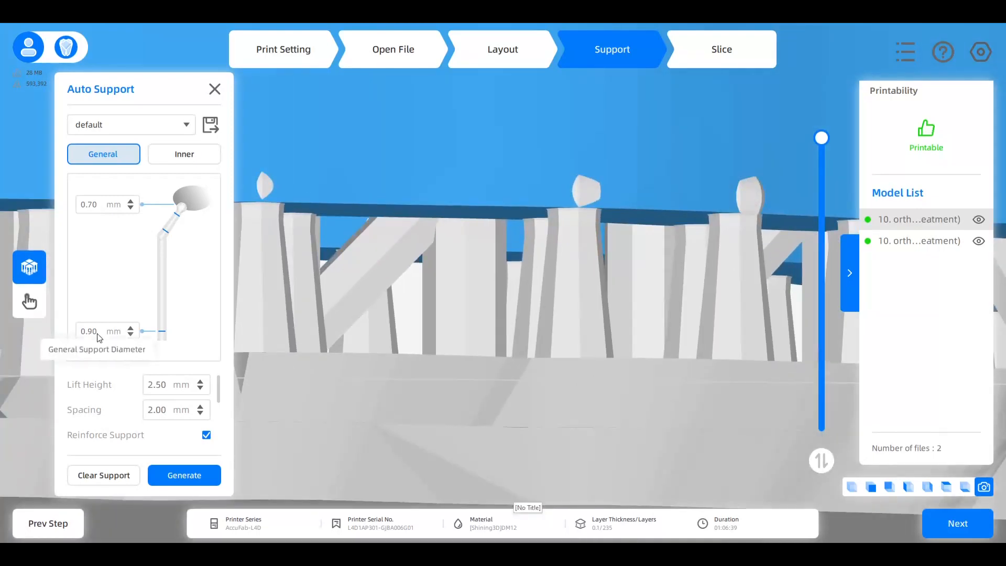
pyautogui.scroll(-6, 469, 311)
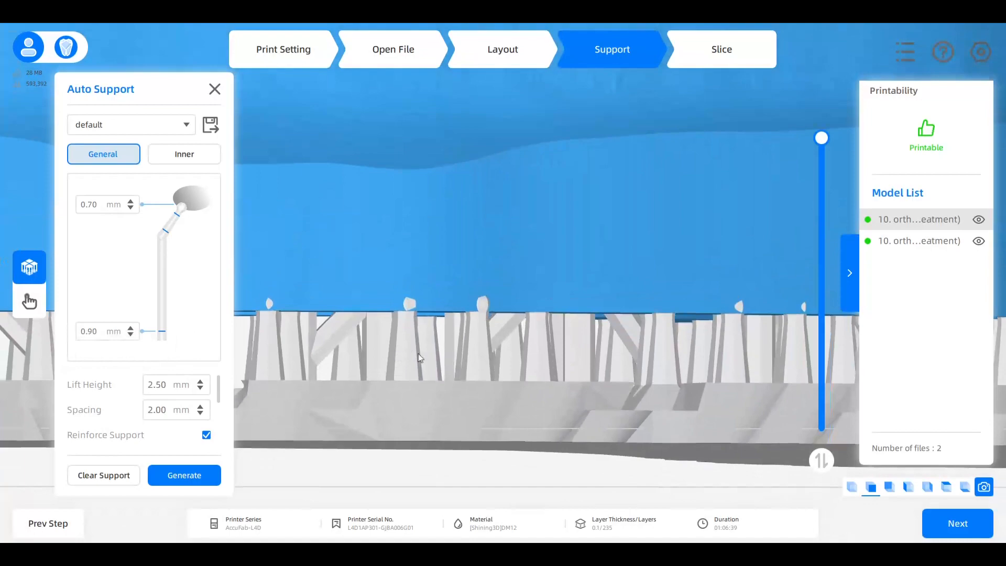
pyautogui.scroll(-3, 452, 349)
pyautogui.moveTo(448, 312); pyautogui.dragTo(482, 328, button='right')
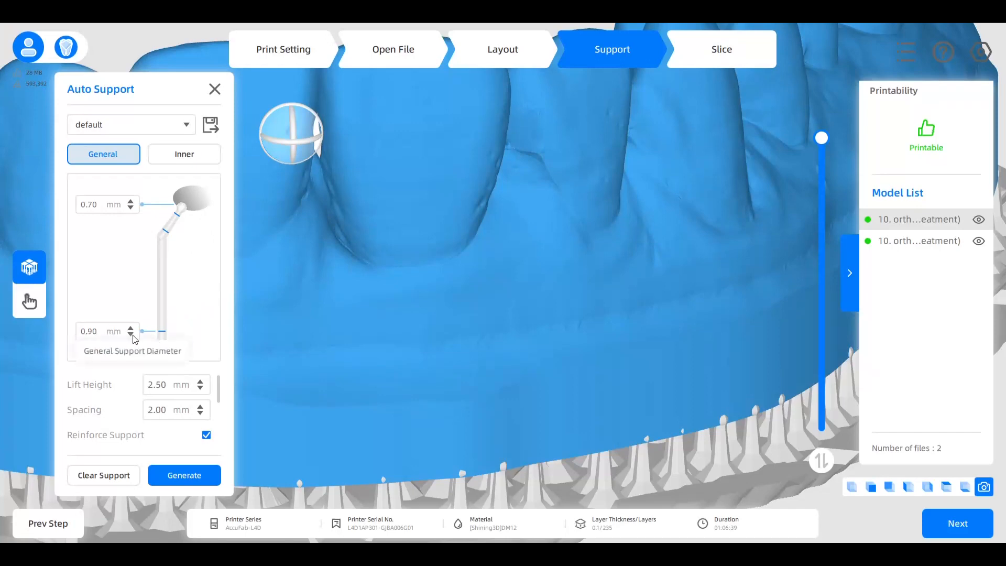
# Examine the lift height, the spacing and the cross-bracing of the supports under the model's front edge.
pyautogui.moveTo(90, 392)
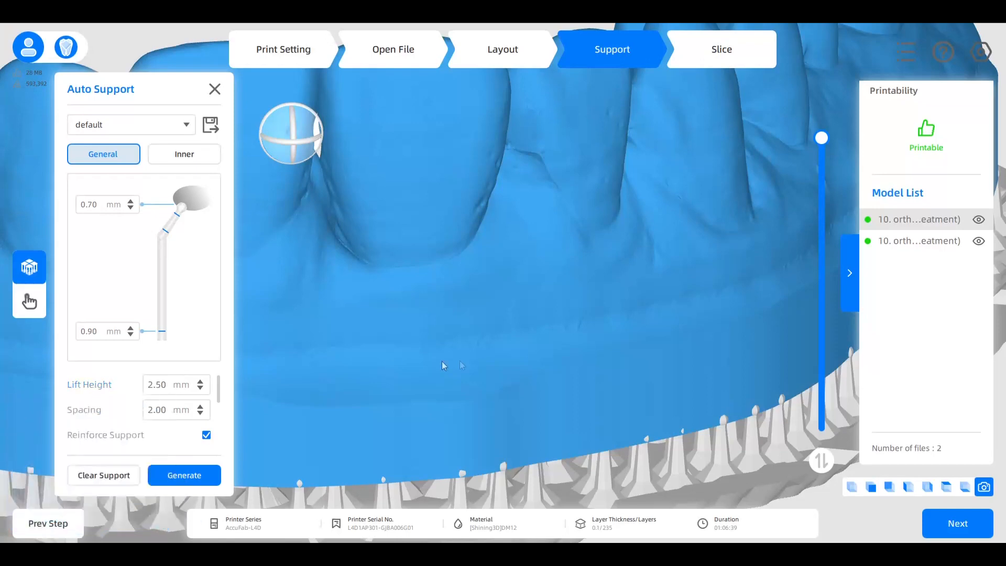
pyautogui.scroll(-2, 486, 365)
pyautogui.moveTo(486, 365)
pyautogui.mouseDown(button='right')
pyautogui.moveTo(488, 357)
pyautogui.moveTo(490, 366)
pyautogui.mouseUp(button='right')
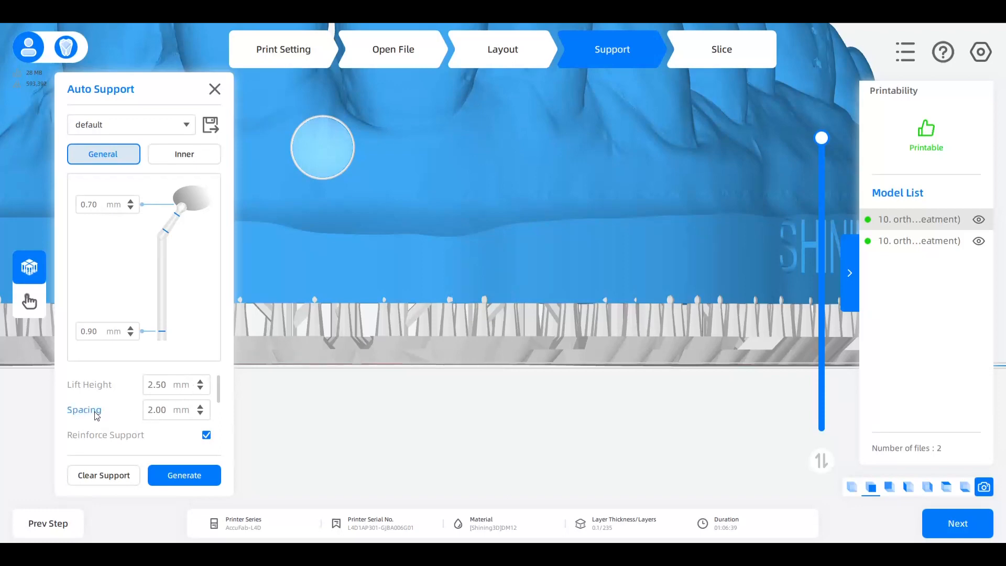
pyautogui.scroll(5, 427, 349)
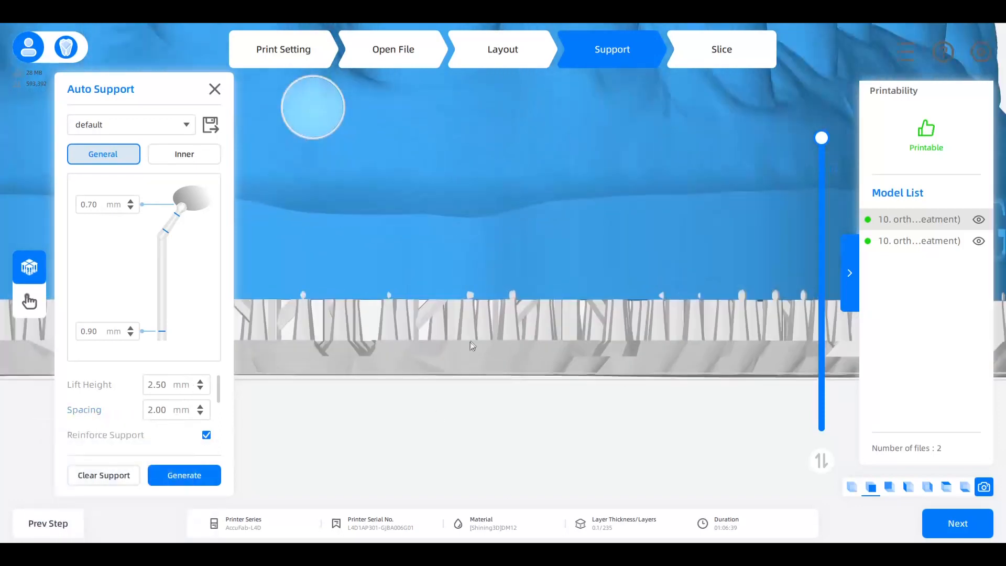
pyautogui.scroll(-5, 530, 313)
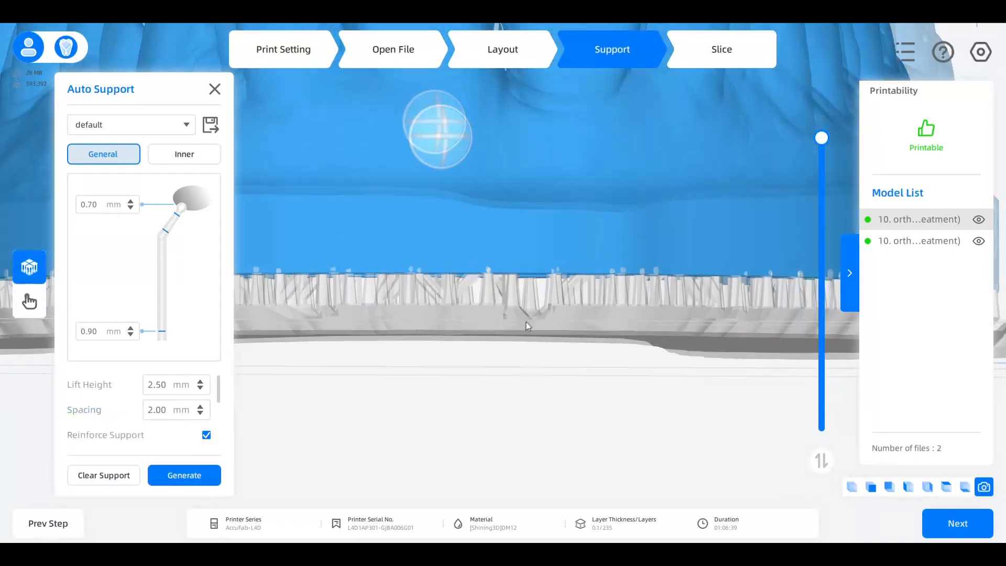
pyautogui.scroll(-3, 176, 400)
pyautogui.scroll(2, 162, 401)
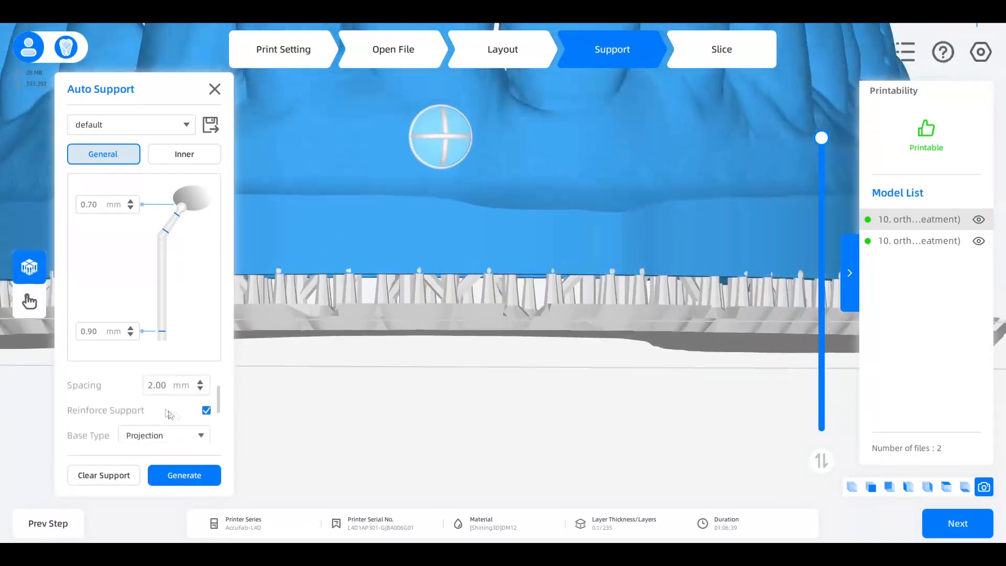
pyautogui.scroll(5, 394, 297)
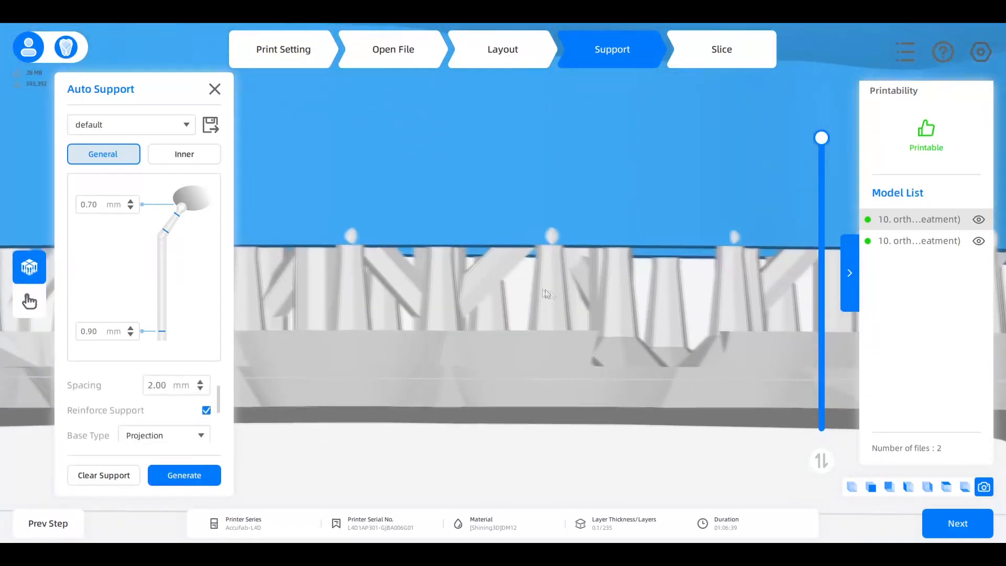
pyautogui.scroll(3, 559, 309)
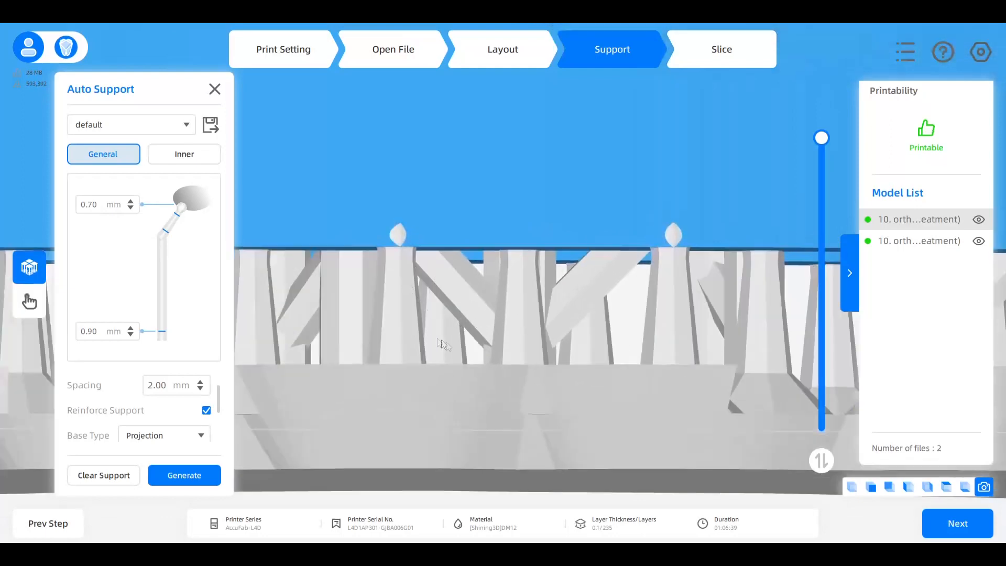
# Delete the unsupported duplicate model from the platform.
pyautogui.scroll(-8, 481, 355)
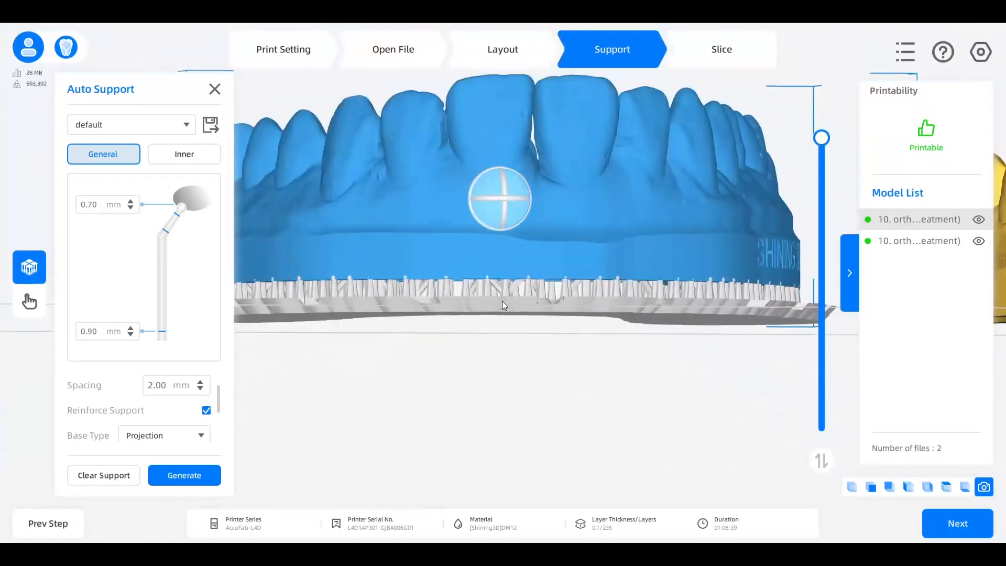
pyautogui.scroll(-6, 499, 304)
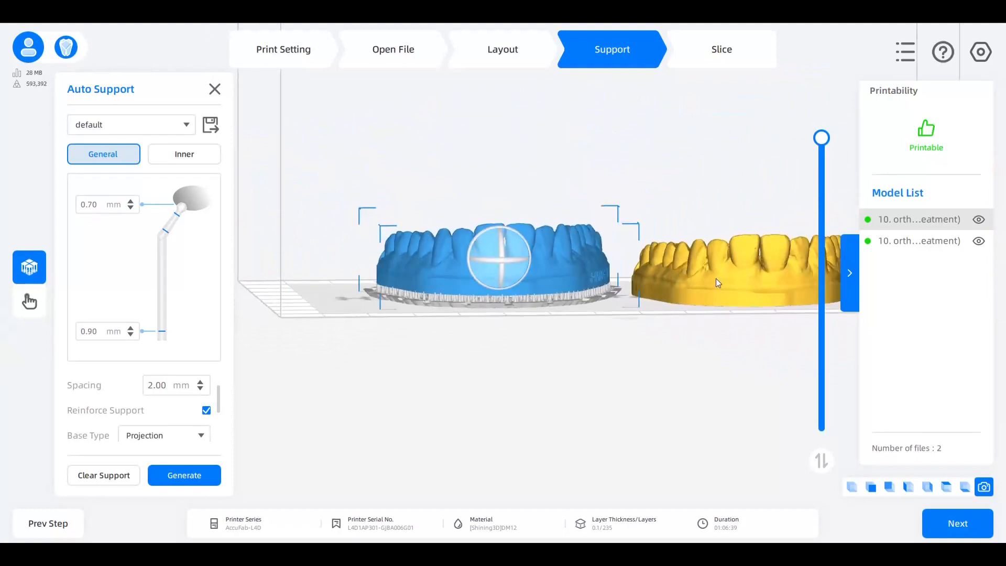
pyautogui.click(717, 278)
pyautogui.press('Delete')
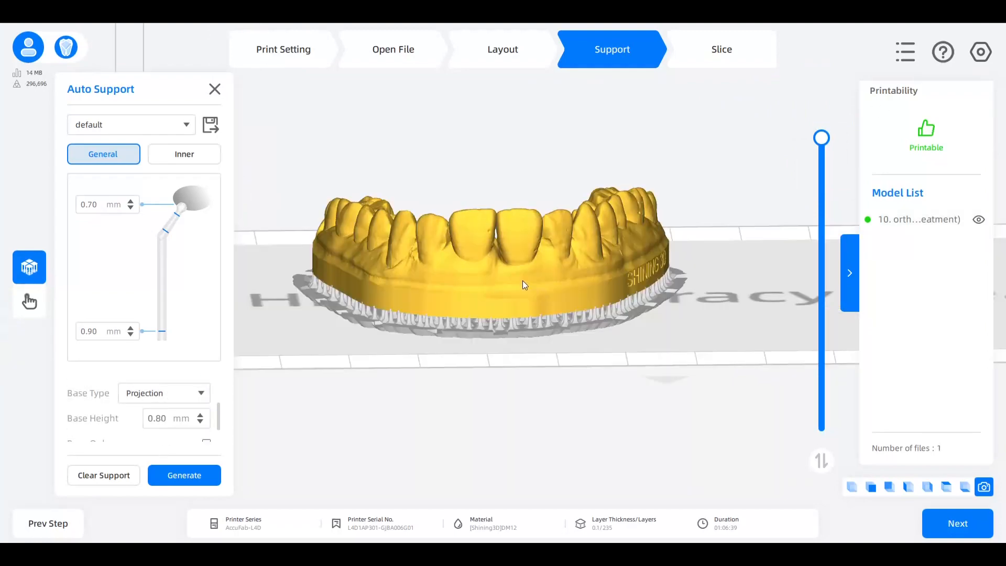
# Examine the projection base and the supports around the remaining model from the front, side and back.
pyautogui.moveTo(524, 279); pyautogui.dragTo(517, 327, button='right')
pyautogui.moveTo(495, 251); pyautogui.dragTo(493, 435, button='middle')
pyautogui.scroll(3, 492, 435)
pyautogui.moveTo(493, 435); pyautogui.dragTo(513, 378, button='right')
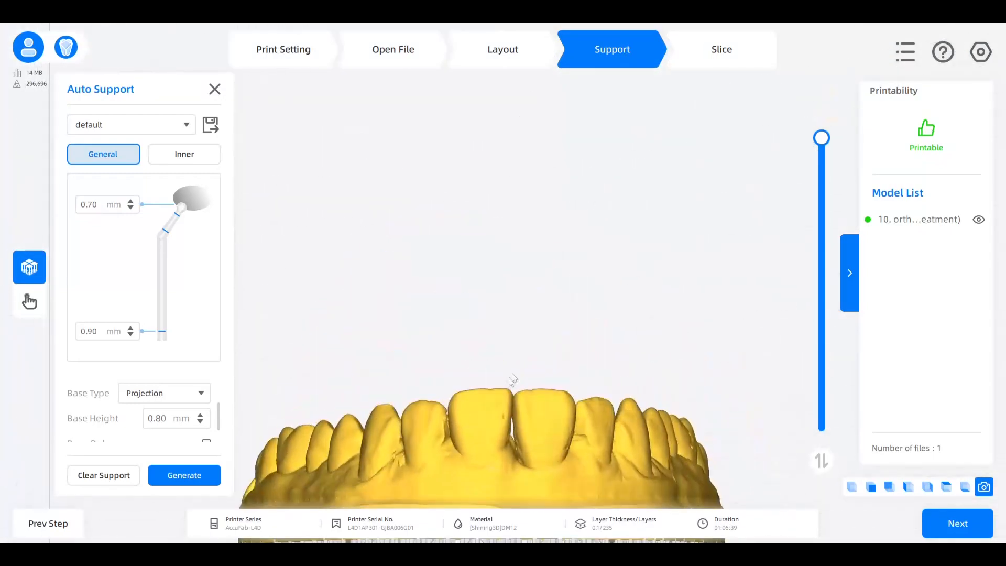
pyautogui.moveTo(513, 414); pyautogui.dragTo(527, 210, button='middle')
pyautogui.scroll(4, 521, 353)
pyautogui.moveTo(521, 354); pyautogui.dragTo(526, 280, button='middle')
pyautogui.moveTo(527, 280); pyautogui.dragTo(581, 347, button='right')
pyautogui.moveTo(680, 320); pyautogui.dragTo(397, 403, button='right')
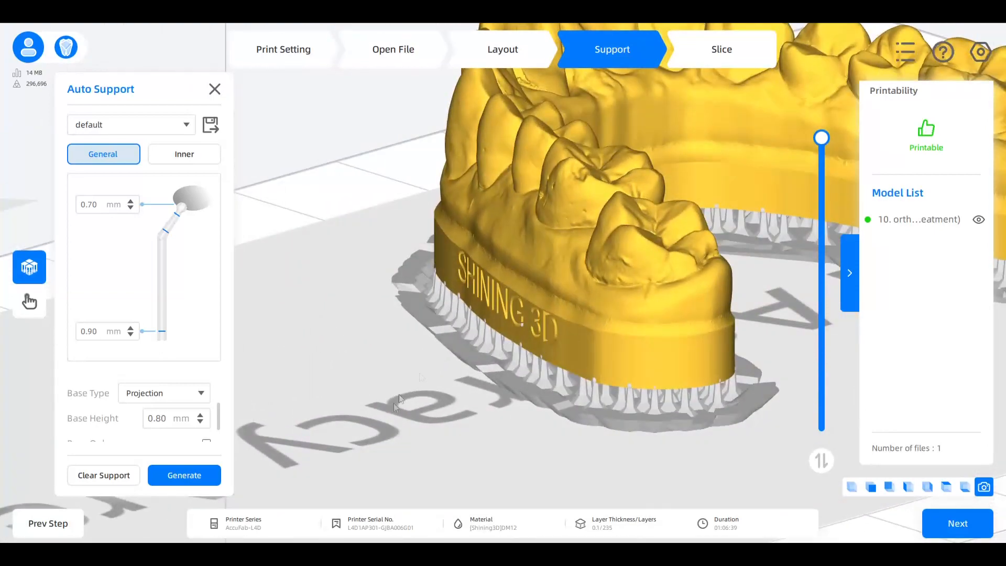
pyautogui.moveTo(252, 427); pyautogui.dragTo(344, 377, button='right')
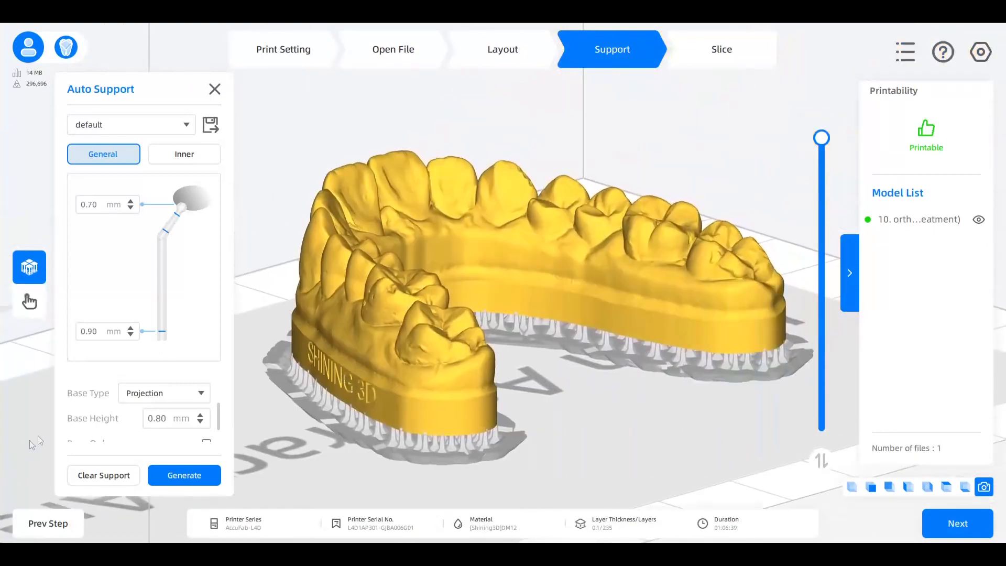
# Review the available support base types and view the projection base from above.
pyautogui.click(201, 401)
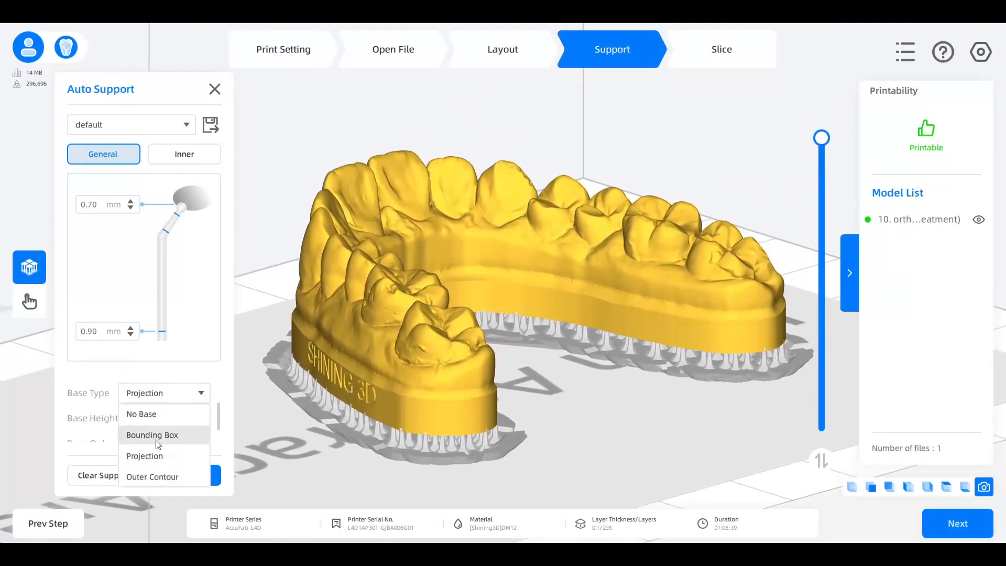
pyautogui.click(571, 429)
pyautogui.moveTo(568, 425); pyautogui.dragTo(554, 372, button='right')
pyautogui.scroll(-3, 531, 405)
pyautogui.click(156, 397)
pyautogui.click(575, 274)
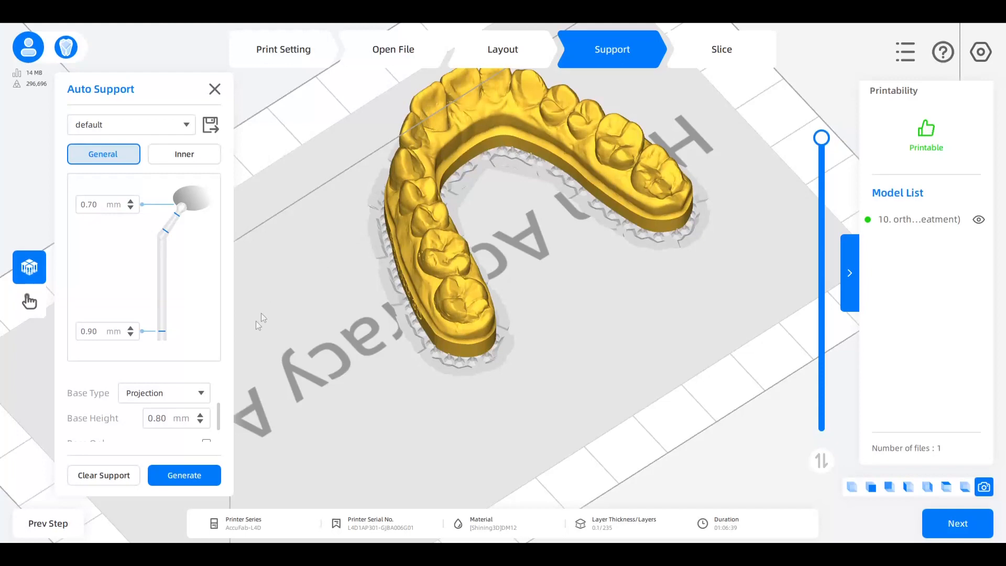
# Set the base type to Bounding Box and regenerate the model's supports.
pyautogui.click(170, 397)
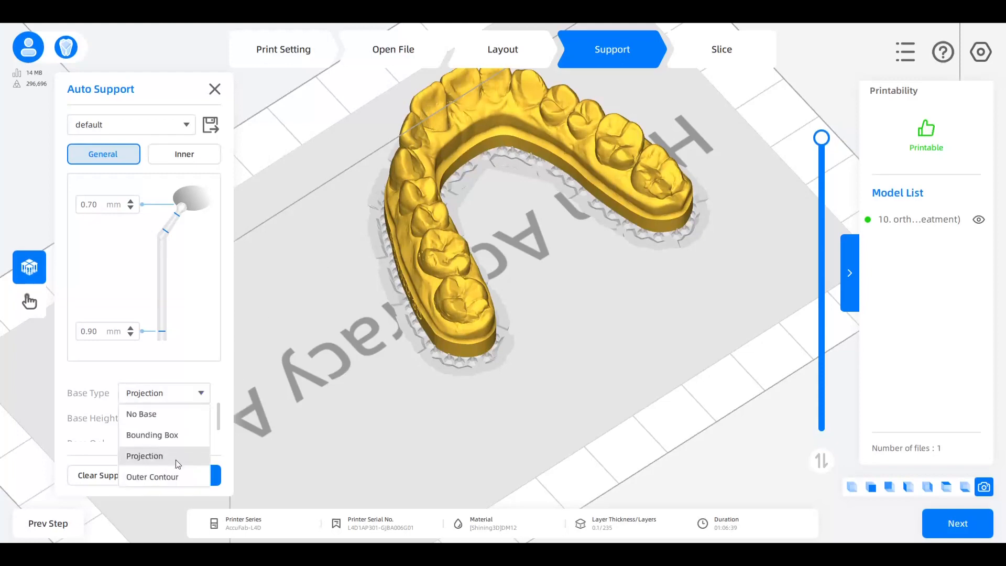
pyautogui.click(157, 436)
pyautogui.click(187, 477)
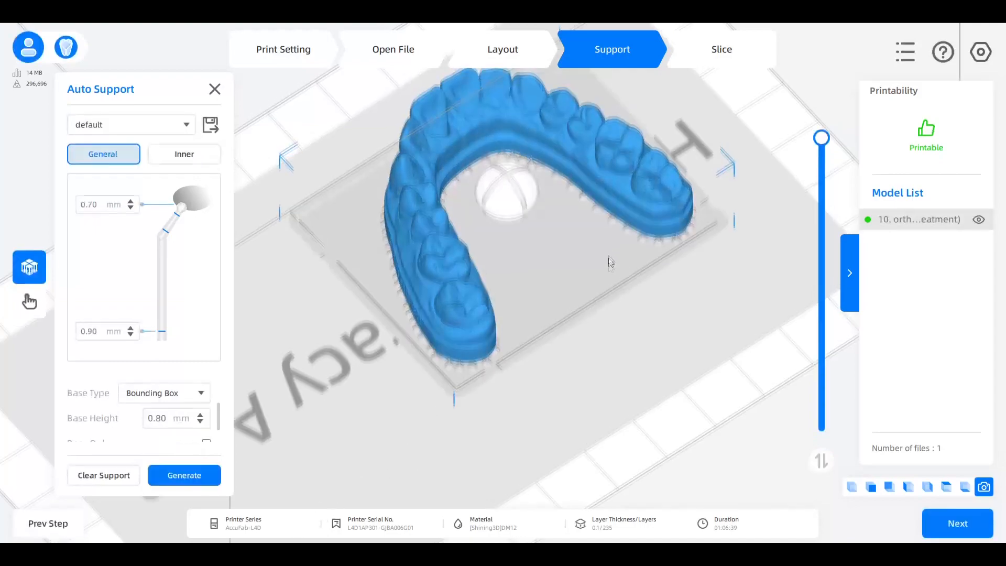
pyautogui.moveTo(621, 232); pyautogui.dragTo(600, 349, button='right')
pyautogui.moveTo(420, 235); pyautogui.dragTo(459, 337, button='middle')
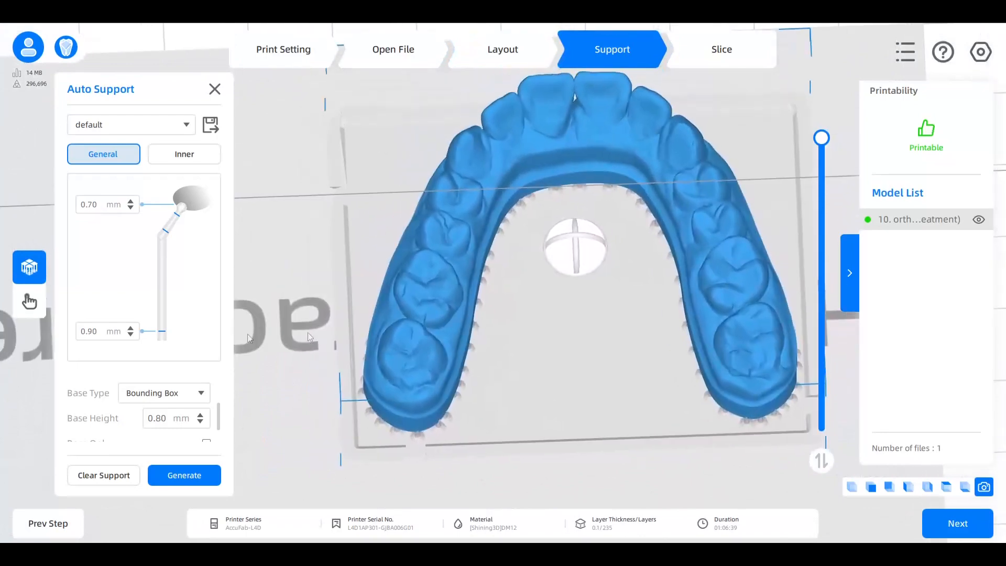
# Set the support base type back to Projection.
pyautogui.click(166, 395)
pyautogui.click(180, 456)
pyautogui.scroll(-4, 501, 334)
pyautogui.moveTo(617, 322); pyautogui.dragTo(527, 269, button='right')
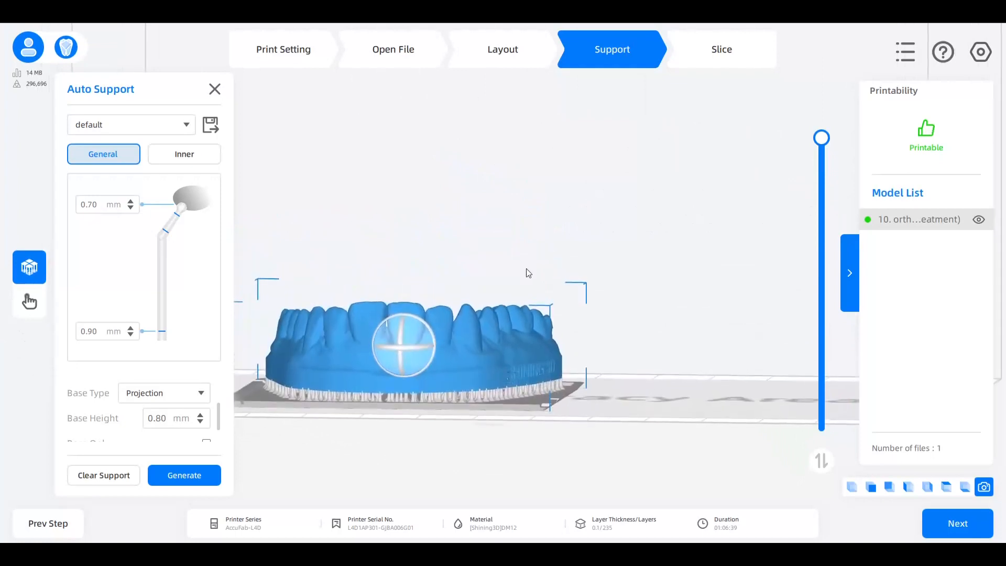
# Examine the Base Height and Base Only options alongside the base beneath the model.
pyautogui.scroll(-1, 114, 409)
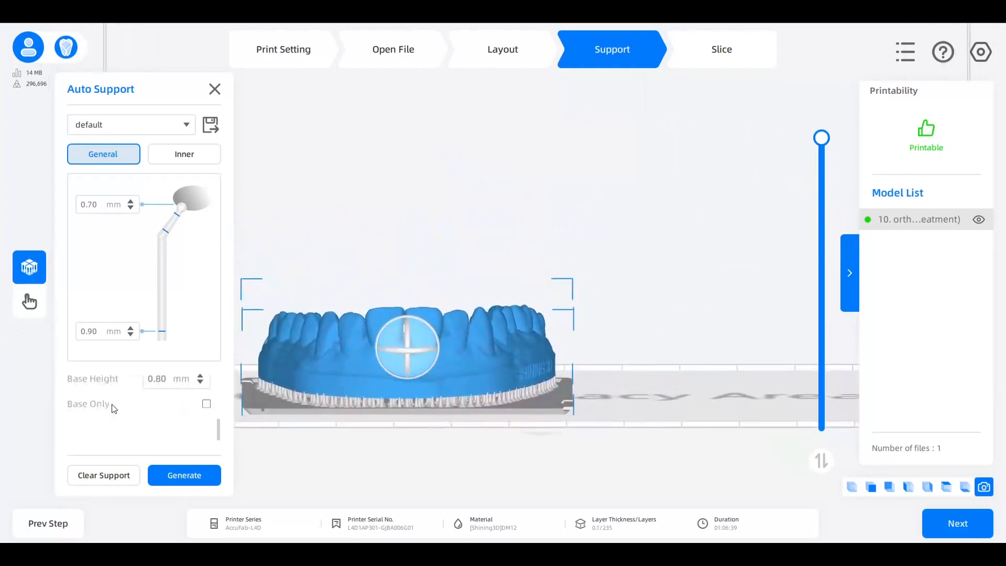
pyautogui.scroll(-1, 165, 437)
pyautogui.scroll(4, 358, 414)
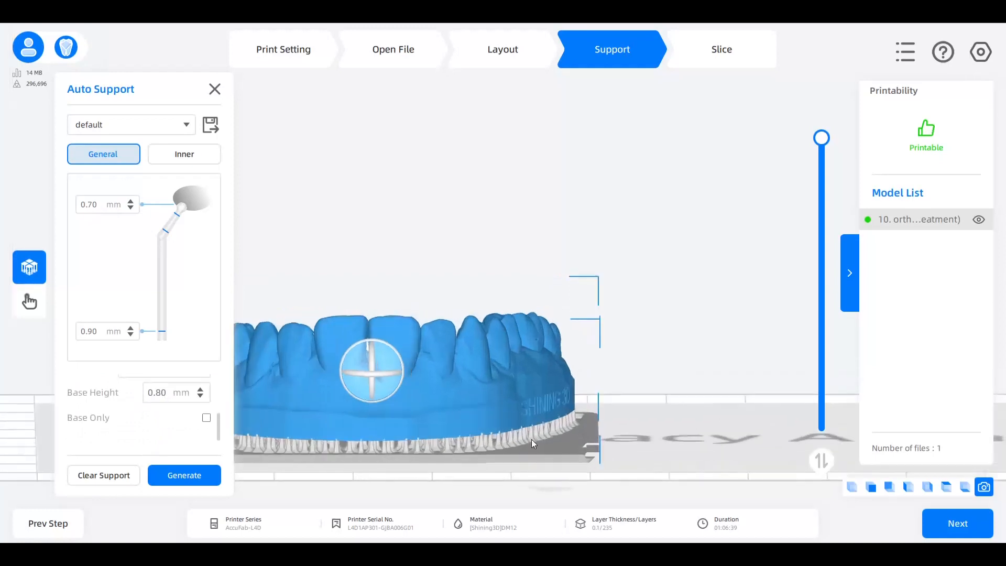
pyautogui.moveTo(358, 415); pyautogui.dragTo(492, 282, button='middle')
pyautogui.moveTo(499, 398); pyautogui.dragTo(498, 374, button='right')
pyautogui.scroll(2, 138, 407)
pyautogui.click(137, 433)
pyautogui.click(64, 413)
# Regenerate the supports with the Projection base, 0.80 mm base height and Base Only off.
pyautogui.scroll(-3, 64, 413)
pyautogui.scroll(-1, 108, 433)
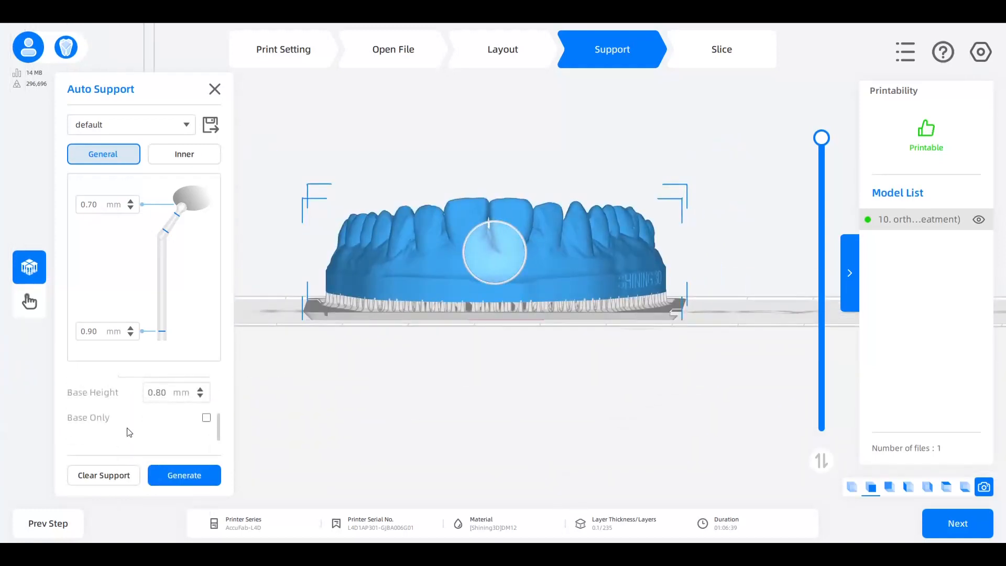
pyautogui.scroll(5, 571, 320)
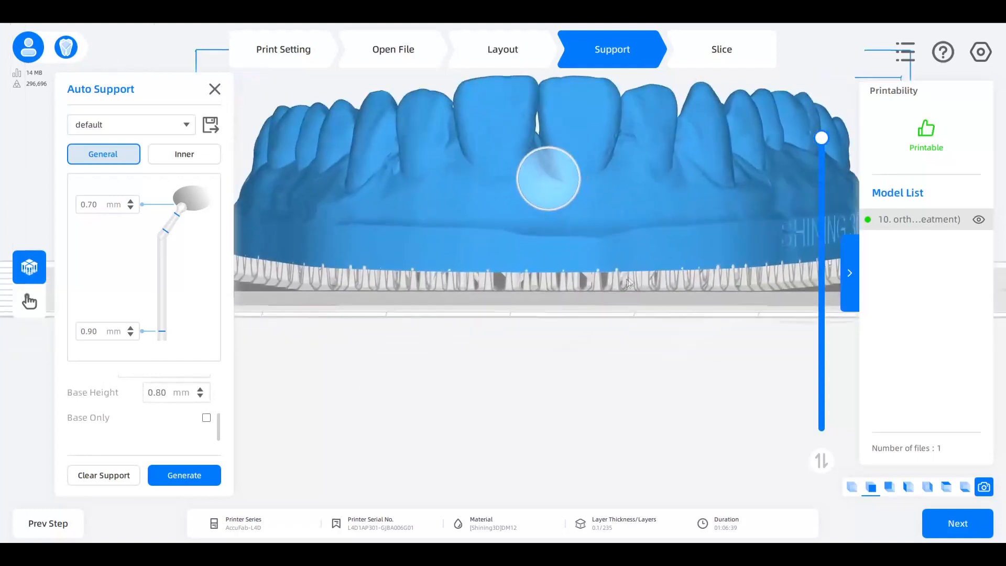
pyautogui.click(187, 469)
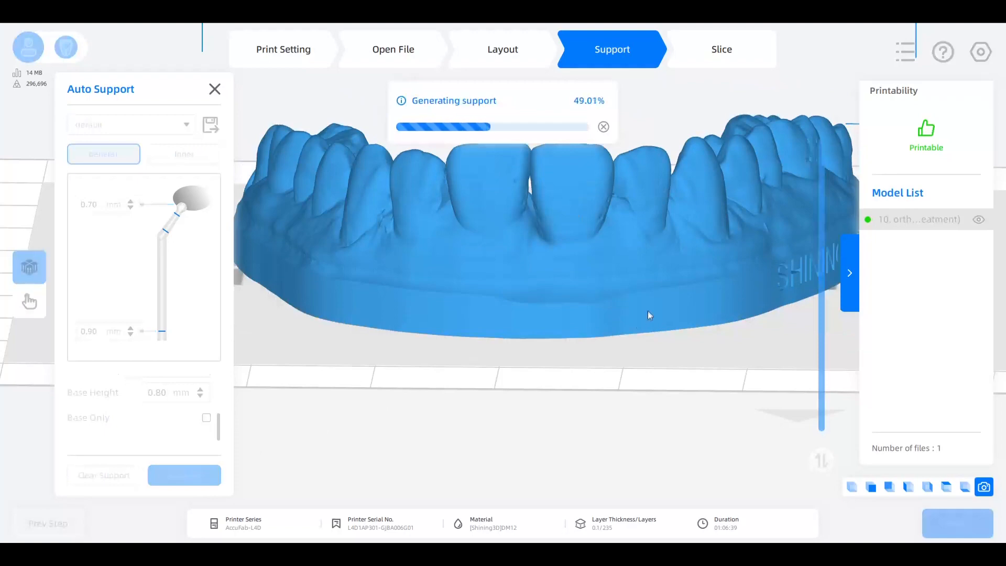
# Clear the orthodontic model's supports and examine the Inner Support parameters next to the model.
pyautogui.moveTo(682, 273)
pyautogui.mouseDown(button='right')
pyautogui.moveTo(678, 285)
pyautogui.moveTo(693, 291)
pyautogui.mouseUp(button='right')
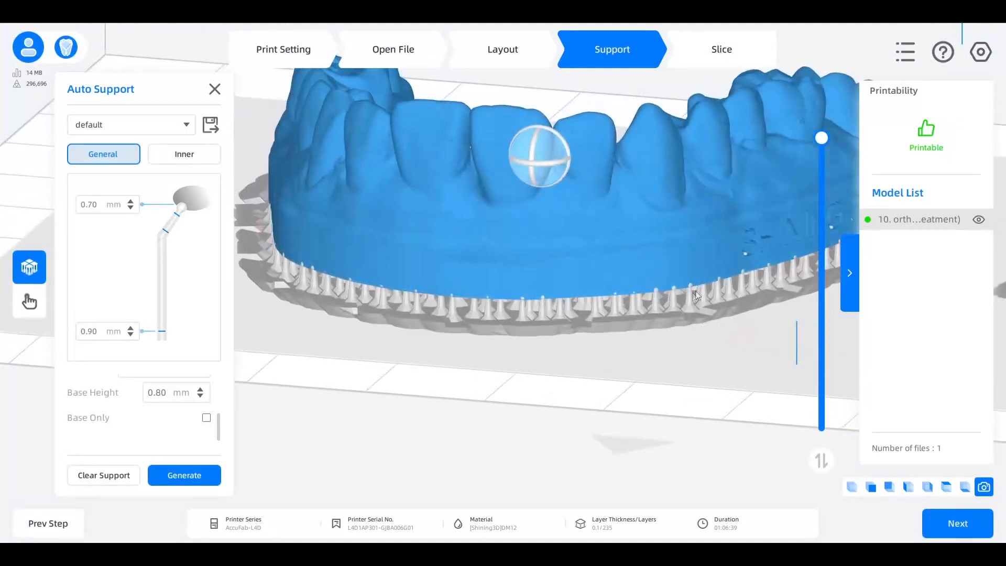
pyautogui.click(124, 478)
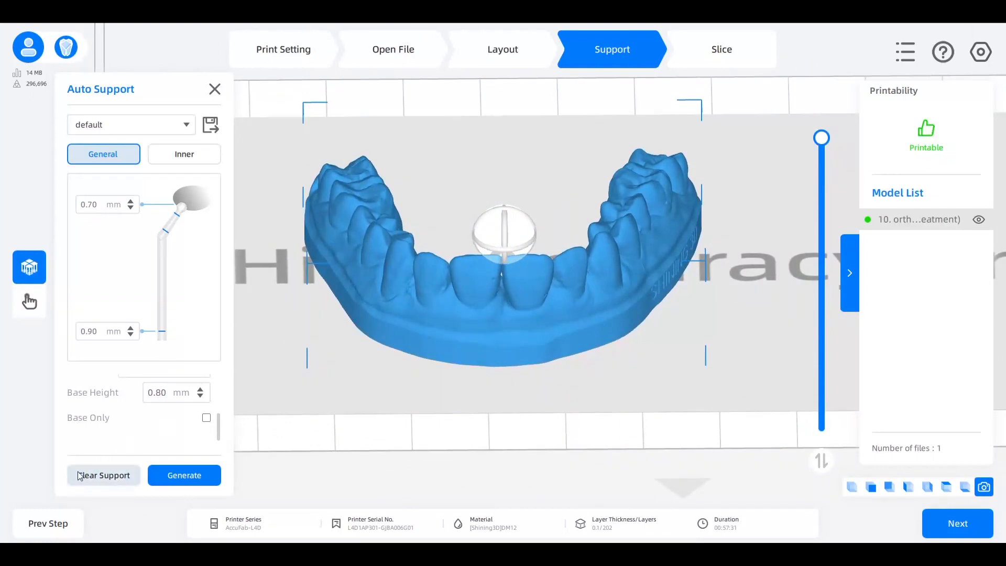
pyautogui.click(181, 155)
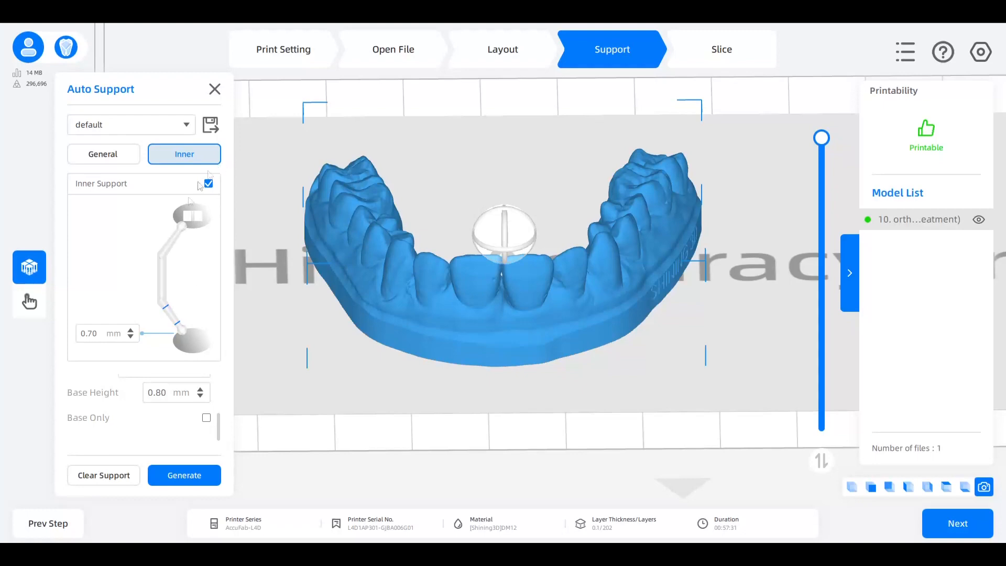
pyautogui.scroll(5, 506, 353)
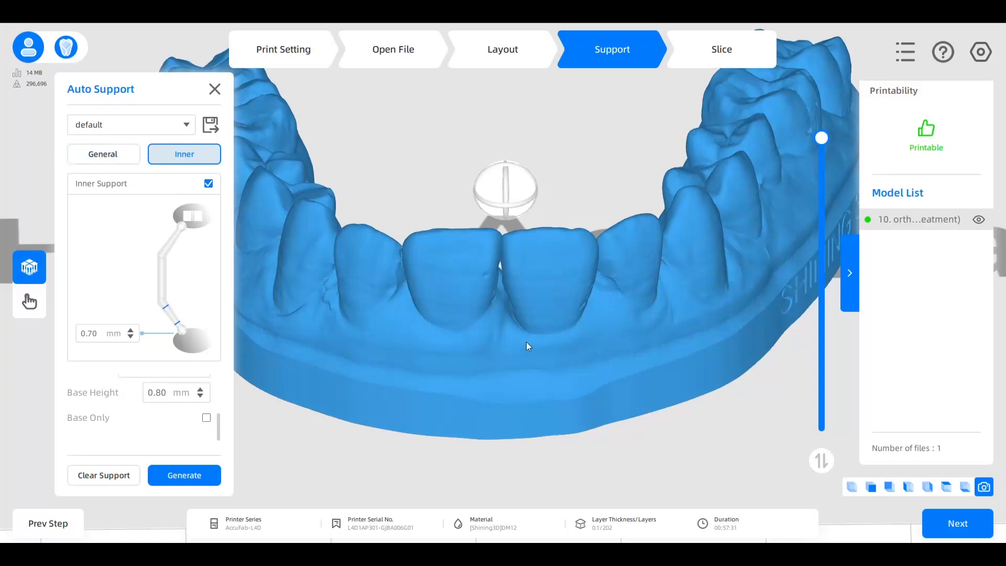
pyautogui.scroll(-1, 541, 375)
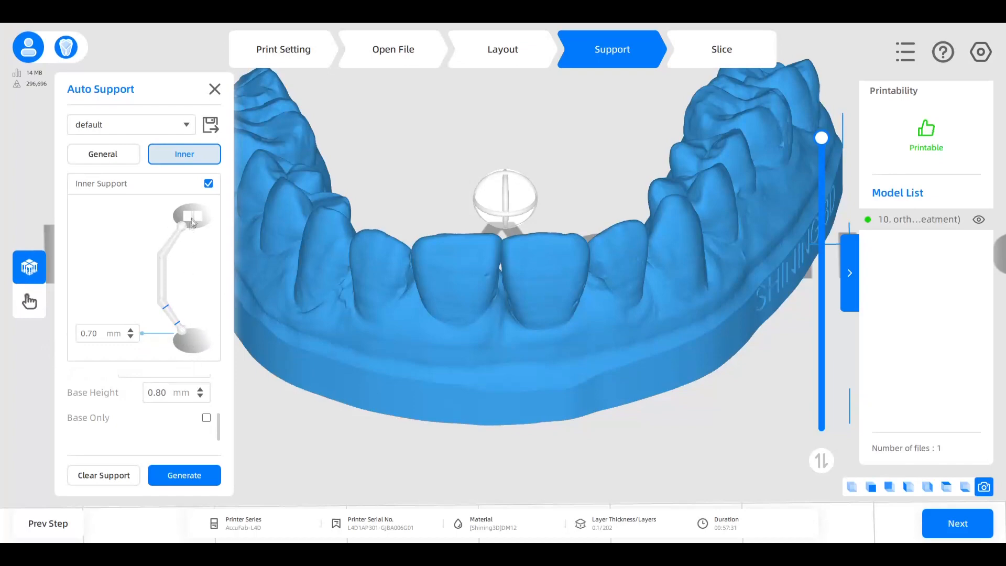
# Regenerate the model's automatic supports with 2.50 mm lift height, 2.00 mm spacing and Reinforce Support on.
pyautogui.scroll(-3, 557, 382)
pyautogui.moveTo(560, 370); pyautogui.dragTo(375, 338, button='right')
pyautogui.click(181, 474)
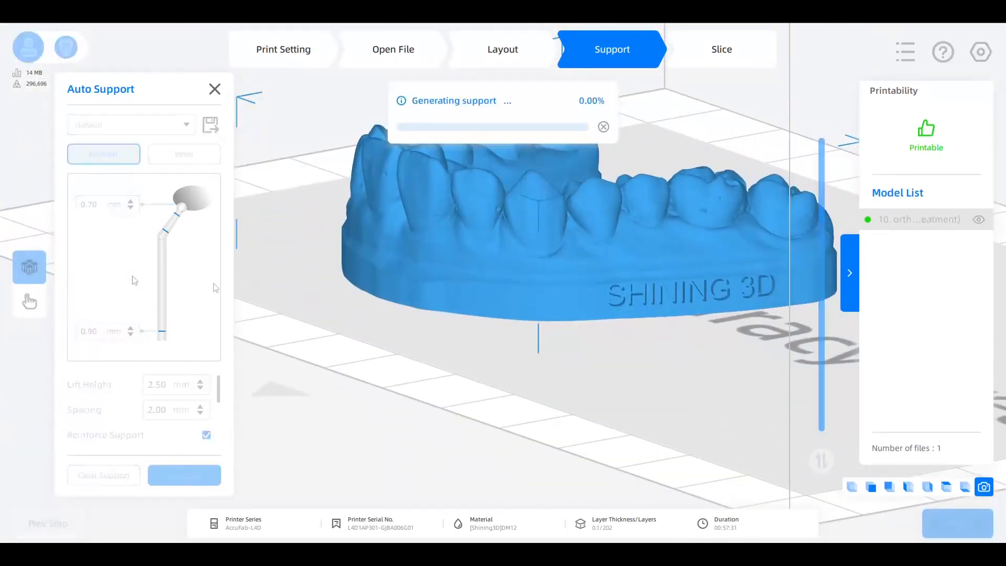
pyautogui.scroll(-1, 458, 258)
pyautogui.moveTo(350, 275); pyautogui.dragTo(279, 354, button='middle')
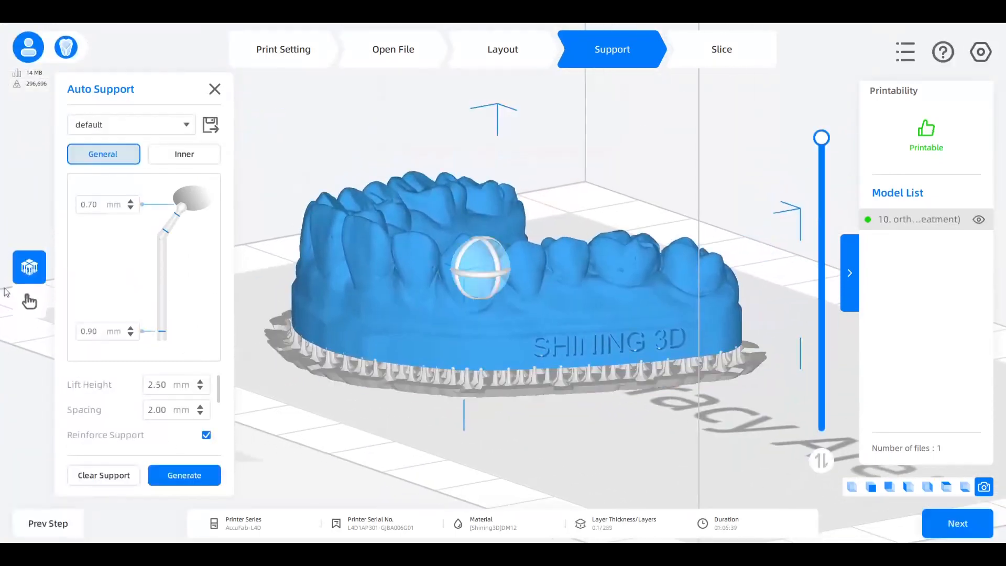
# Switch to manual support editing and add one support point on each of two neighbouring front teeth.
pyautogui.click(30, 302)
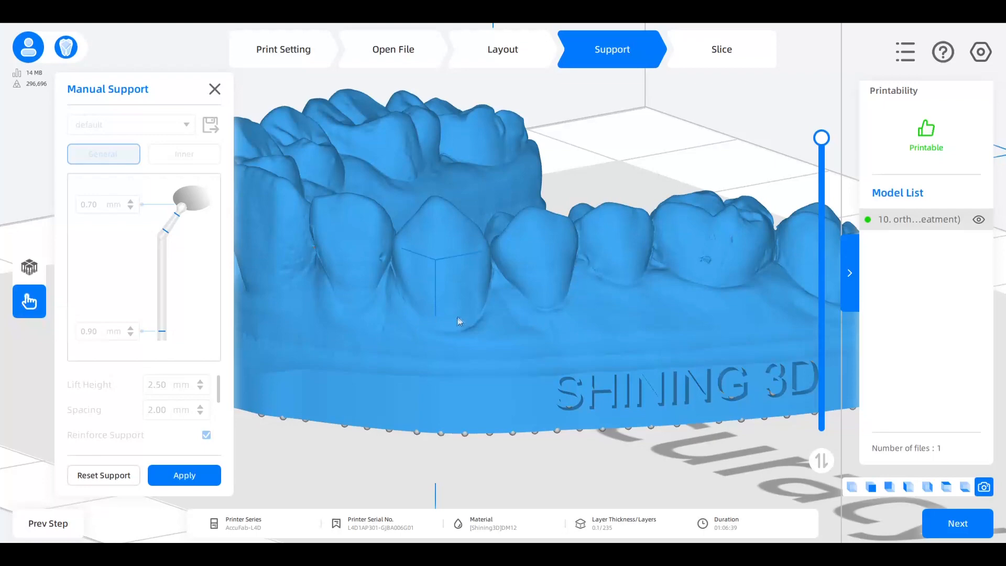
pyautogui.scroll(2, 426, 322)
pyautogui.moveTo(263, 441); pyautogui.dragTo(453, 351, button='right')
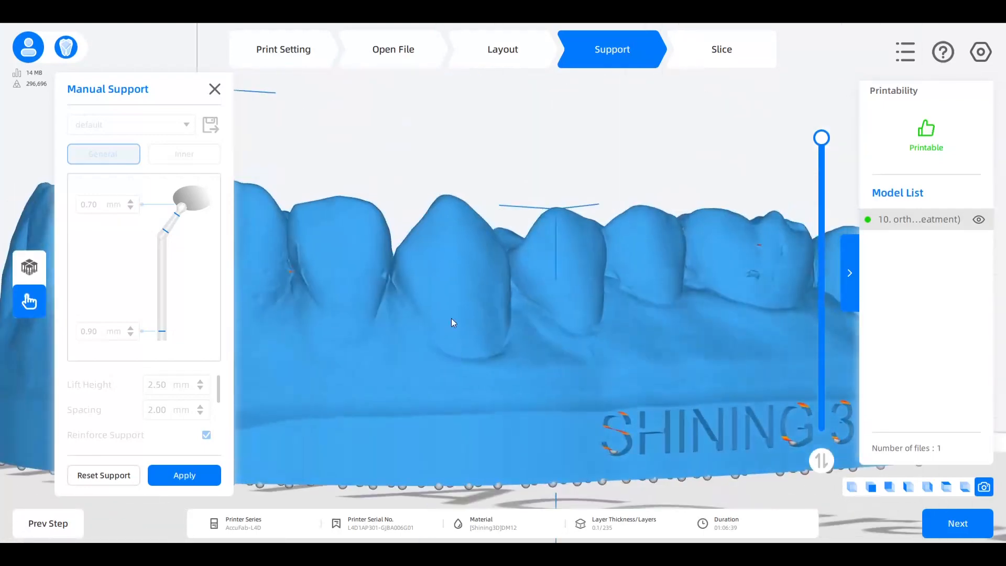
pyautogui.moveTo(283, 332); pyautogui.dragTo(363, 247, button='middle')
pyautogui.click(400, 260)
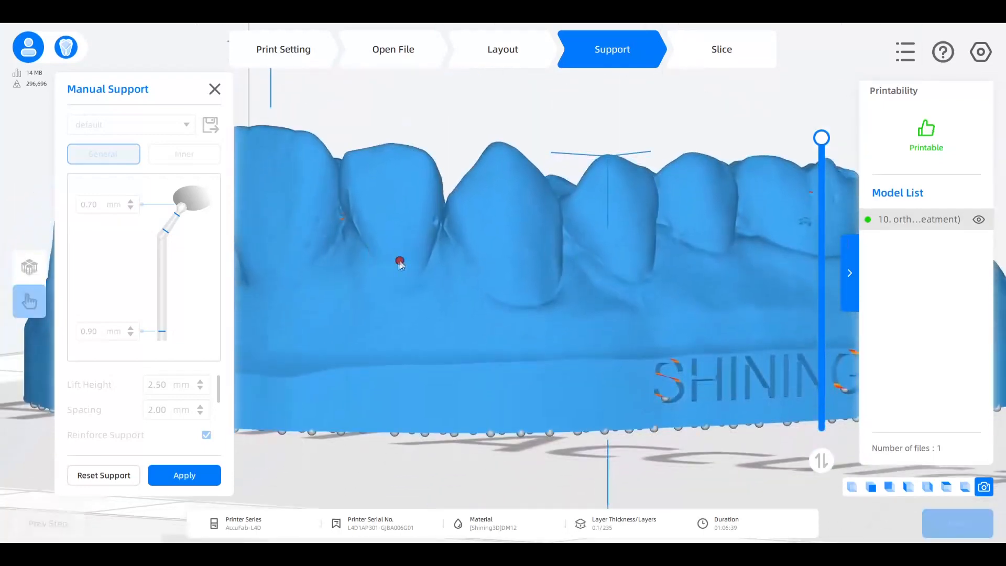
pyautogui.moveTo(352, 320); pyautogui.dragTo(637, 320, button='middle')
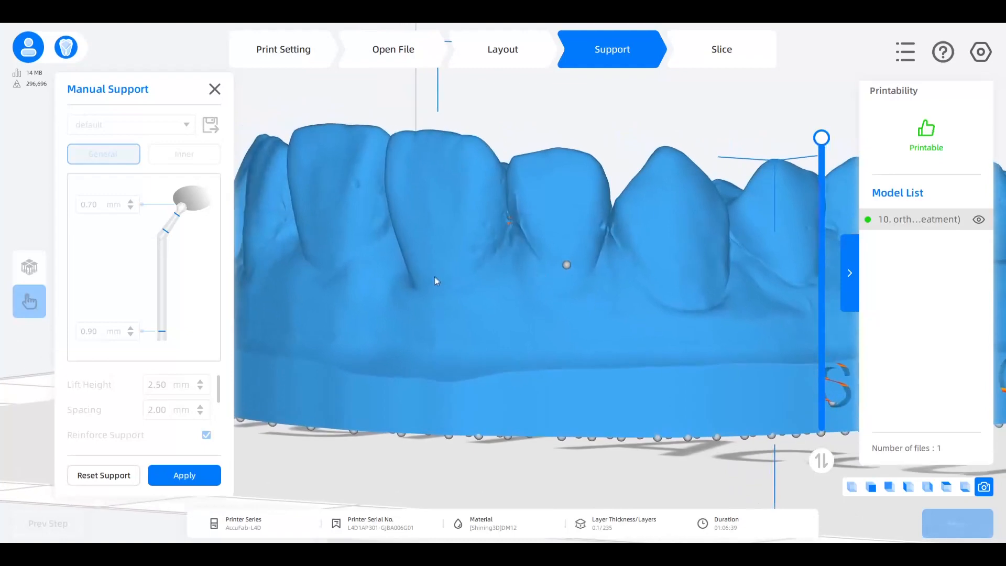
pyautogui.click(403, 245)
# Remove individual support points along the inner rim of the model's underside.
pyautogui.moveTo(538, 383); pyautogui.dragTo(516, 311, button='right')
pyautogui.click(417, 201)
pyautogui.click(422, 170)
pyautogui.click(464, 167)
pyautogui.click(471, 141)
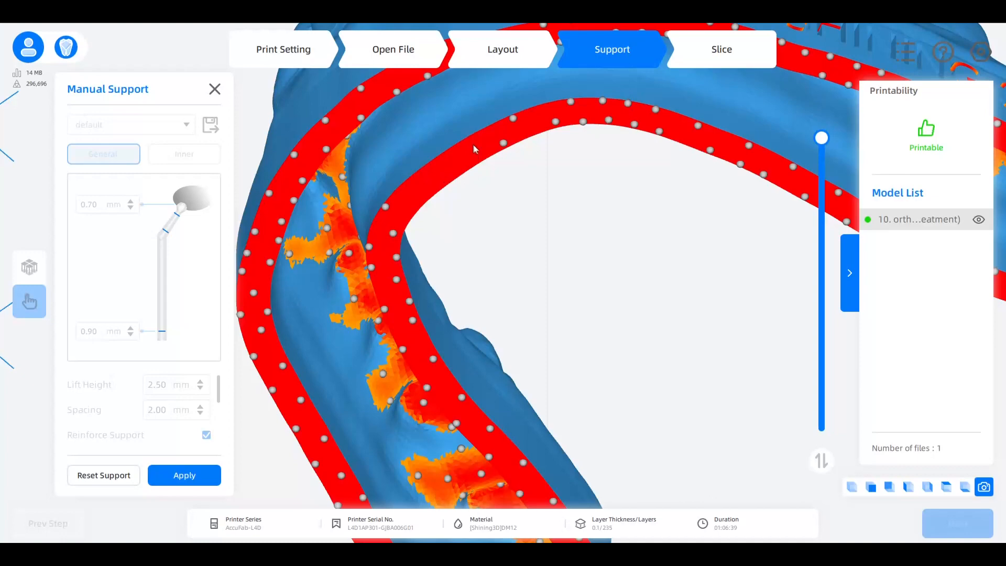
# Box-select the support points along the front of the underside's inner rim and delete them.
pyautogui.moveTo(524, 188); pyautogui.dragTo(455, 255, button='middle')
pyautogui.moveTo(405, 140); pyautogui.dragTo(592, 292)
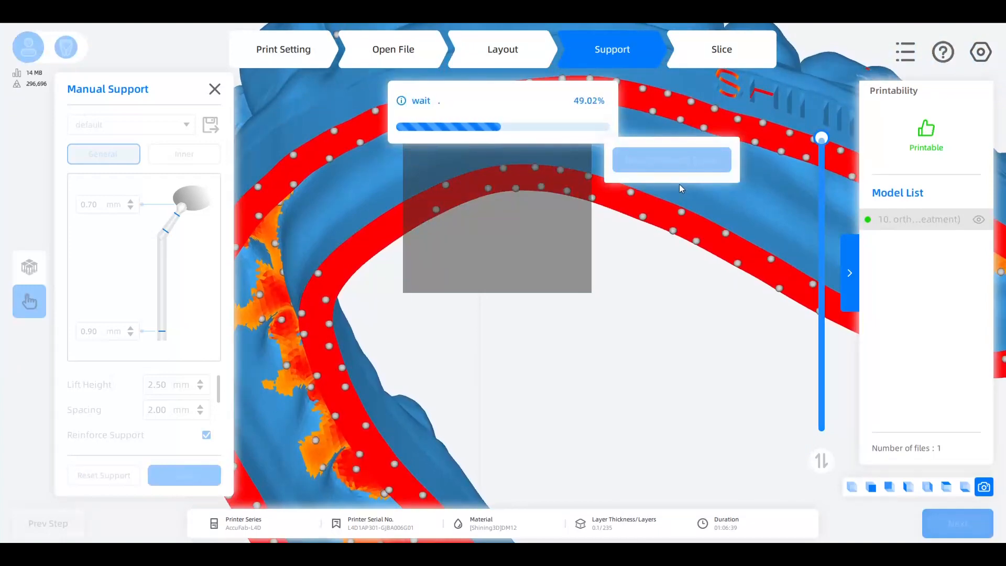
pyautogui.click(673, 162)
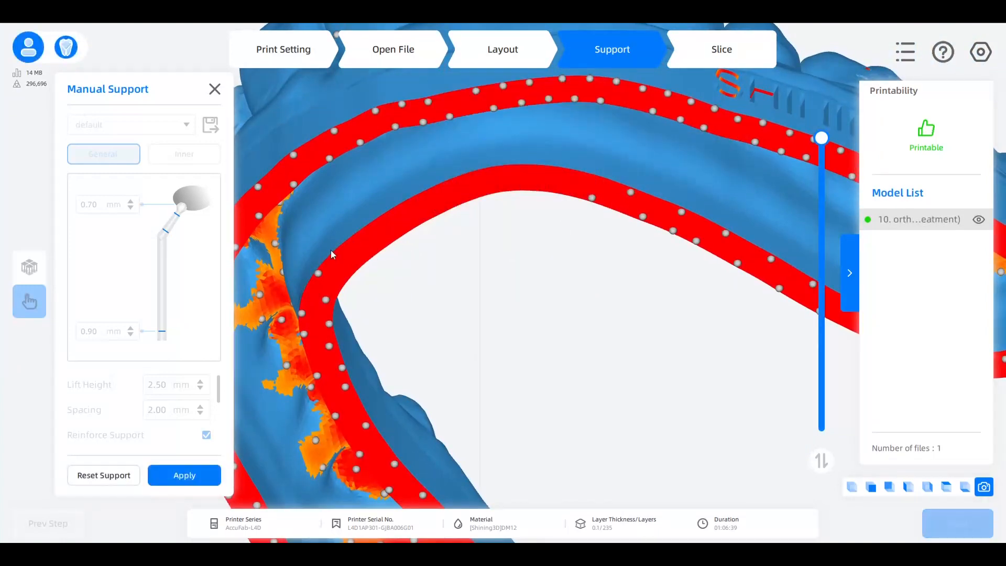
# Add three support points along the cleared part of the underside's inner rim and apply the manual supports.
pyautogui.click(382, 226)
pyautogui.click(502, 179)
pyautogui.click(561, 180)
pyautogui.moveTo(569, 172); pyautogui.dragTo(488, 220, button='right')
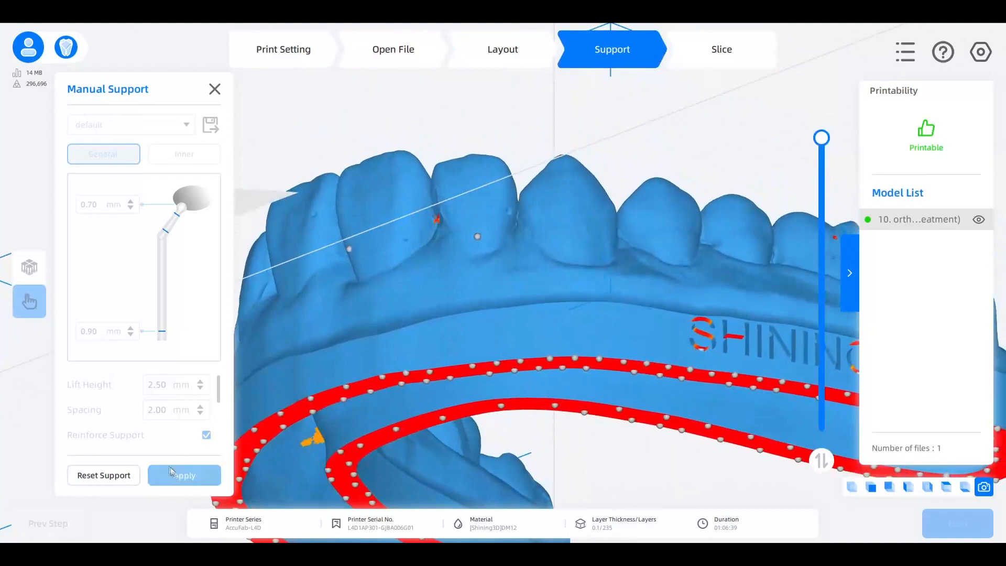
pyautogui.click(184, 475)
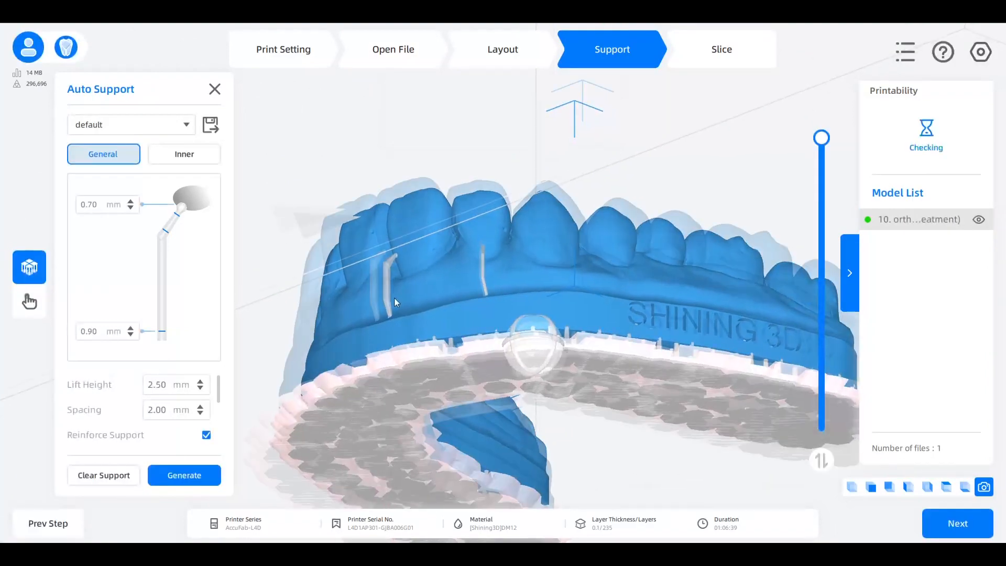
# Examine the two inner supports on the front teeth against the Inner Support settings, and review the whole supported model.
pyautogui.scroll(10, 394, 297)
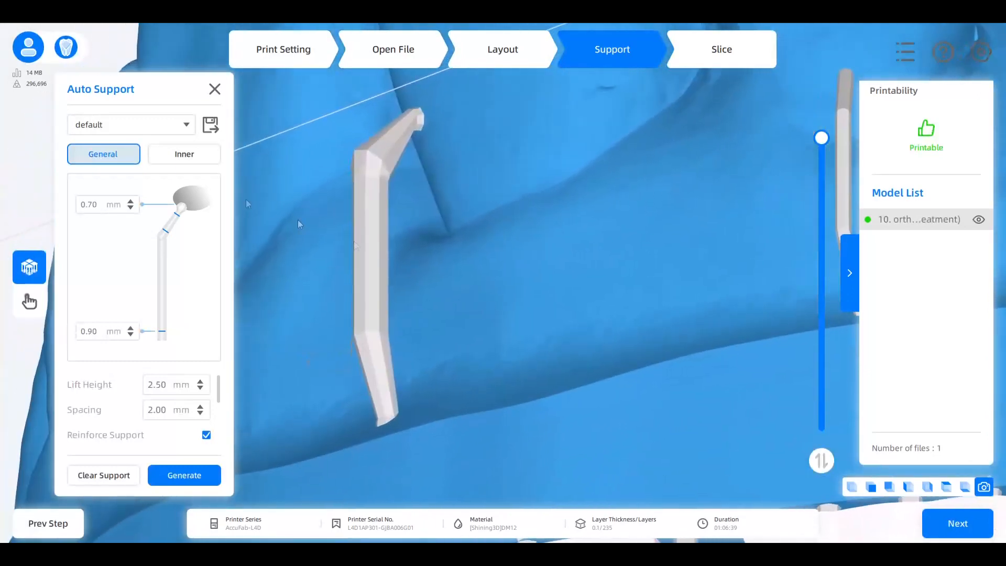
pyautogui.click(185, 154)
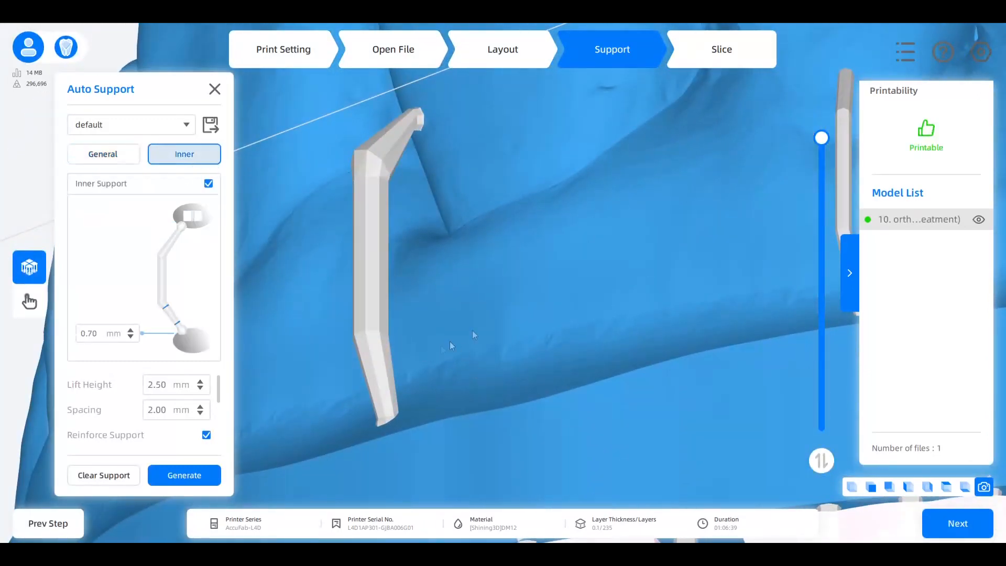
pyautogui.moveTo(650, 261); pyautogui.dragTo(491, 296, button='middle')
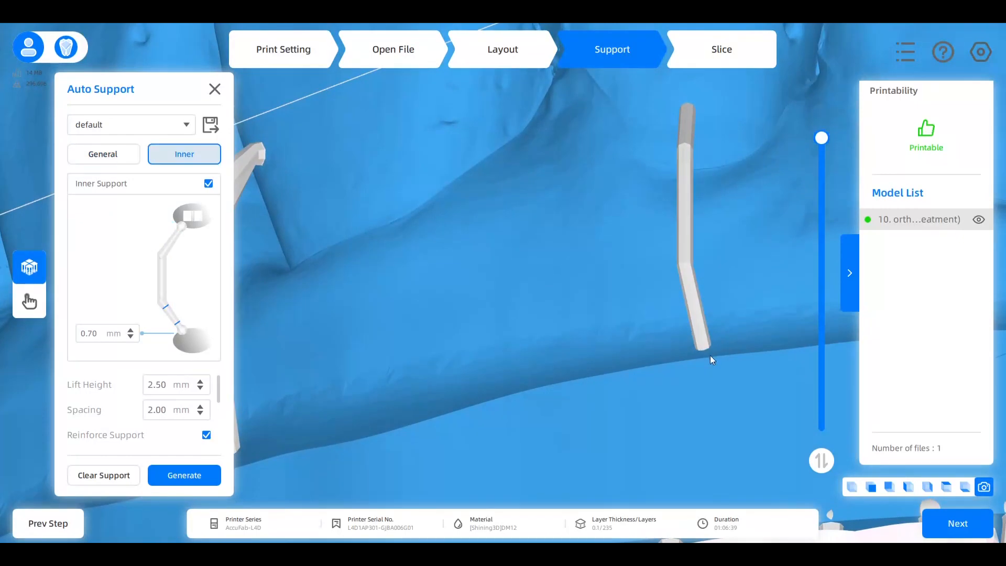
pyautogui.scroll(-4, 719, 211)
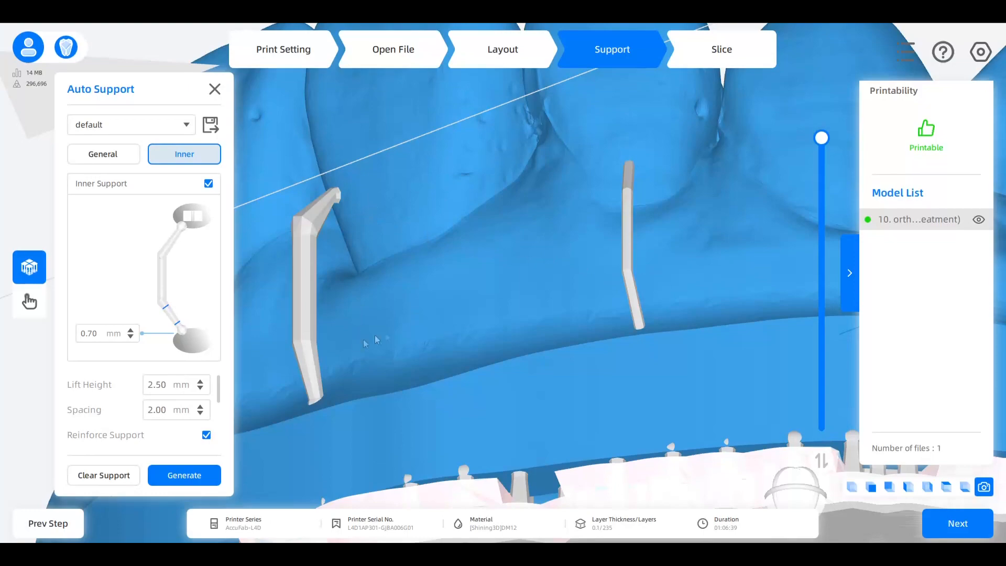
pyautogui.scroll(-8, 602, 332)
pyautogui.moveTo(599, 296); pyautogui.dragTo(760, 377, button='right')
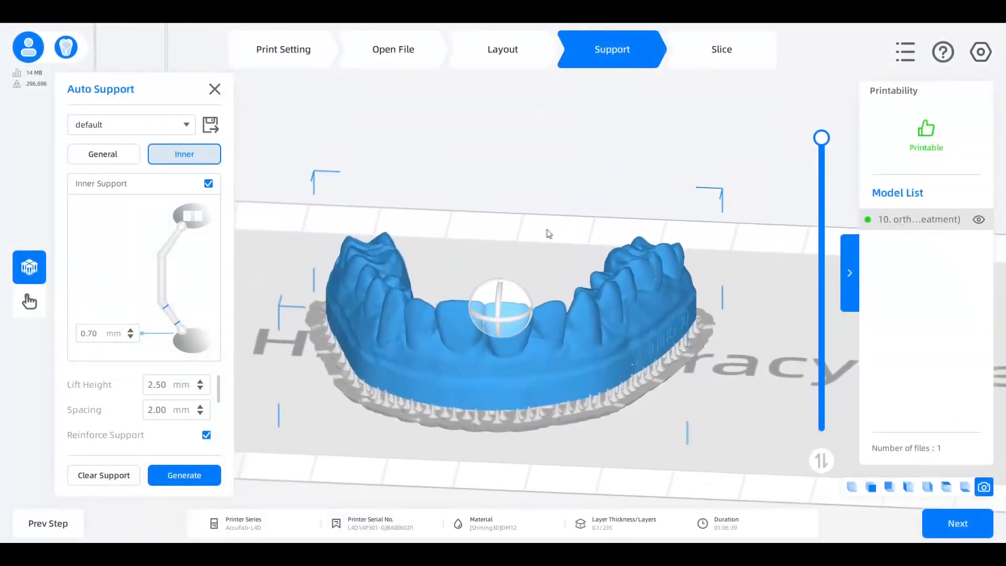
pyautogui.moveTo(546, 230); pyautogui.dragTo(553, 206, button='right')
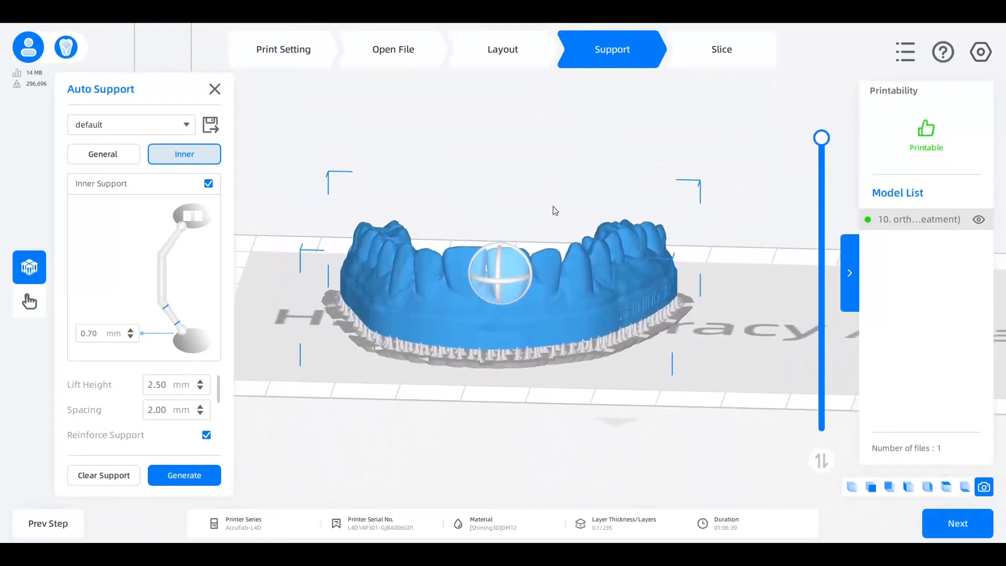
pyautogui.scroll(2, 553, 206)
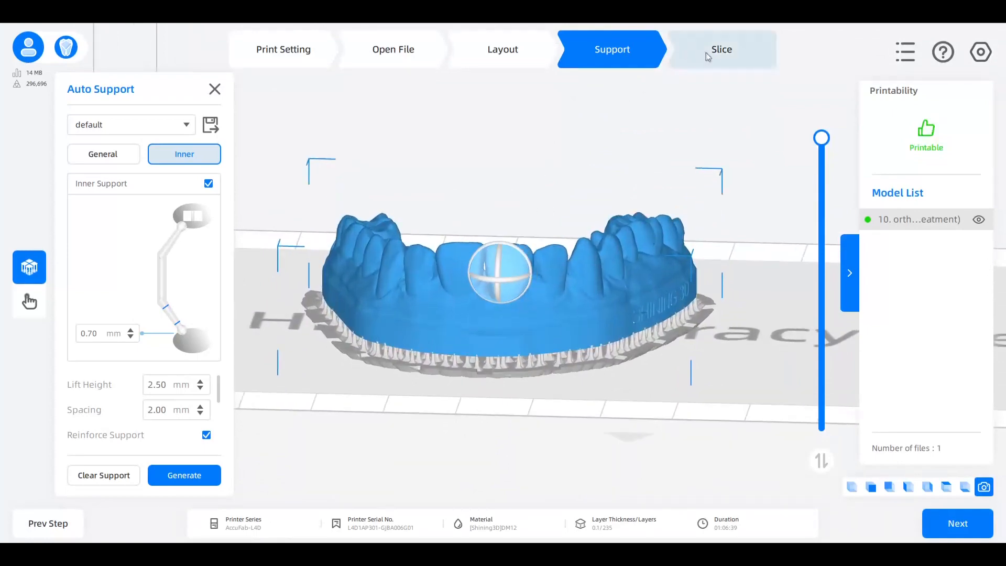
# Slice the supported model and output the print file, saving it to the Accuware Prints folder and sending it to the printer.
pyautogui.click(728, 60)
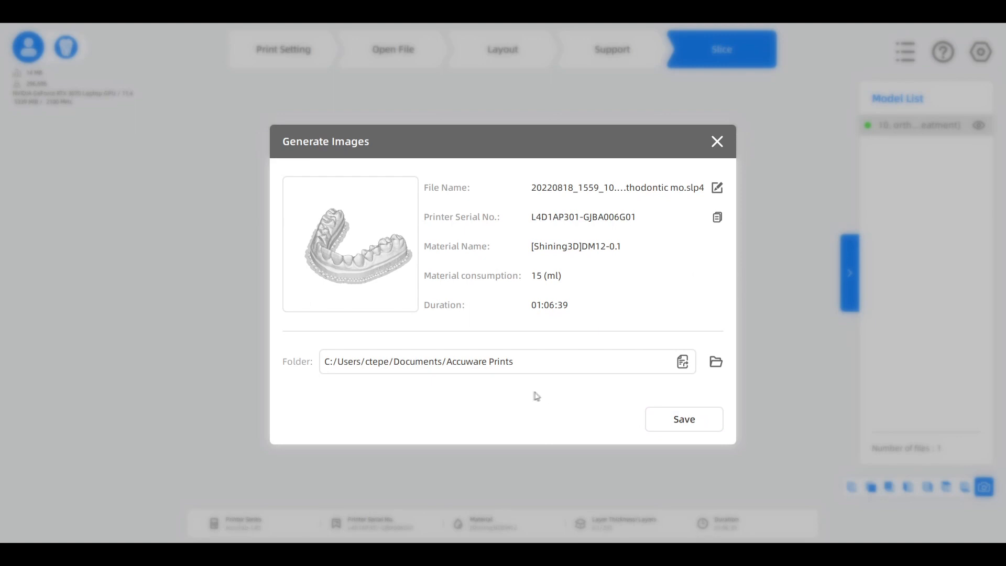
pyautogui.click(689, 419)
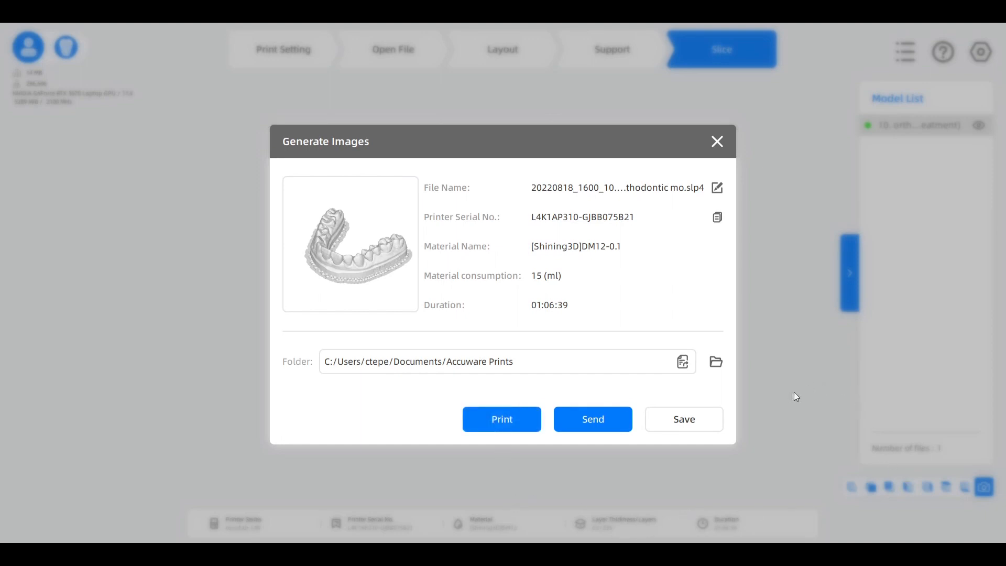
pyautogui.click(608, 418)
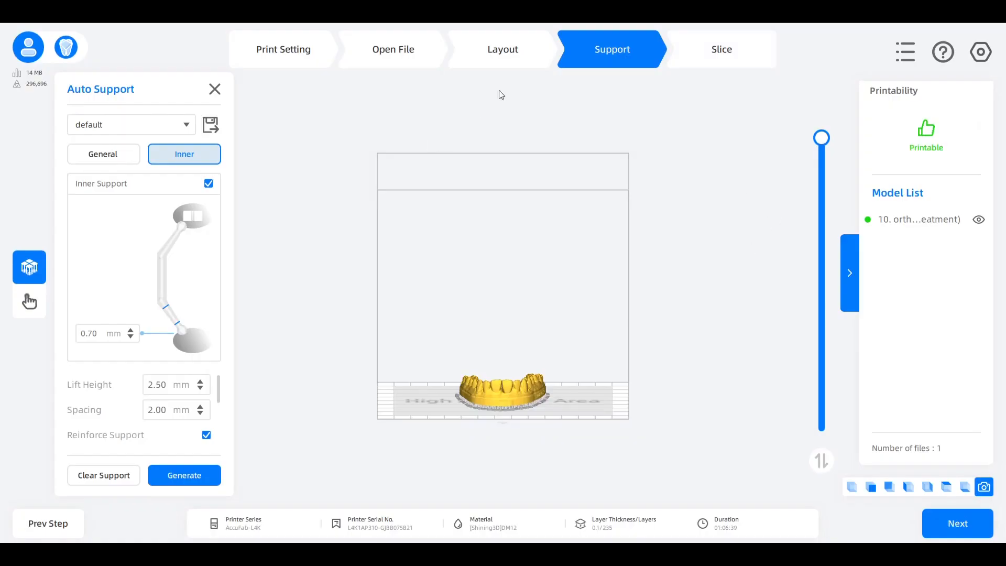
# Return to the Layout stage and select the orthodontic model on the build platform.
pyautogui.click(503, 50)
pyautogui.scroll(4, 470, 261)
pyautogui.moveTo(608, 226); pyautogui.dragTo(611, 265, button='right')
pyautogui.moveTo(461, 180); pyautogui.dragTo(472, 220, button='middle')
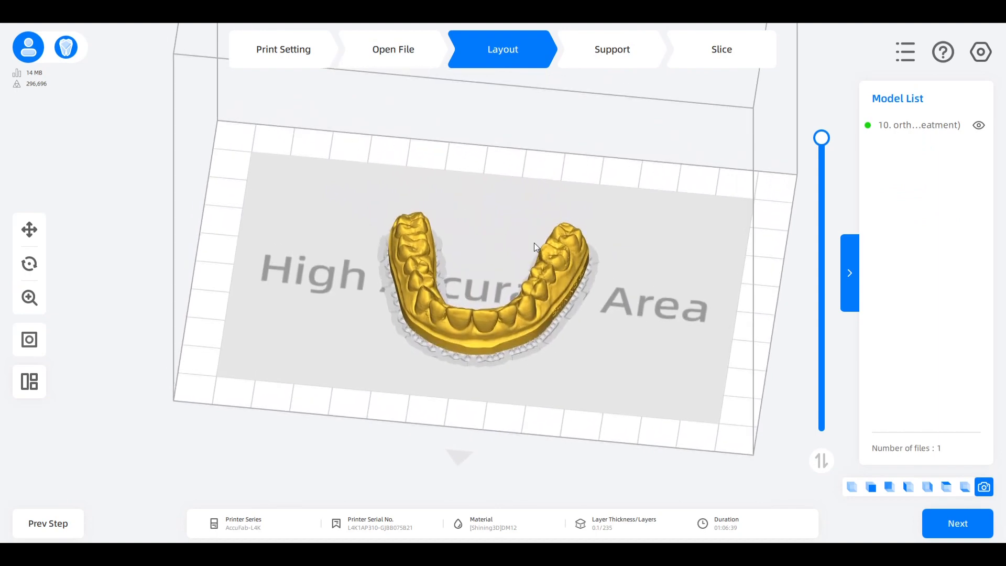
pyautogui.scroll(2, 478, 295)
pyautogui.click(477, 294)
# Start rotating the selected model with its rotation sphere and let its existing supports be removed.
pyautogui.moveTo(477, 295); pyautogui.dragTo(511, 178, button='right')
pyautogui.moveTo(519, 123); pyautogui.dragTo(472, 195)
pyautogui.click(524, 332)
pyautogui.moveTo(516, 199); pyautogui.dragTo(489, 199, button='right')
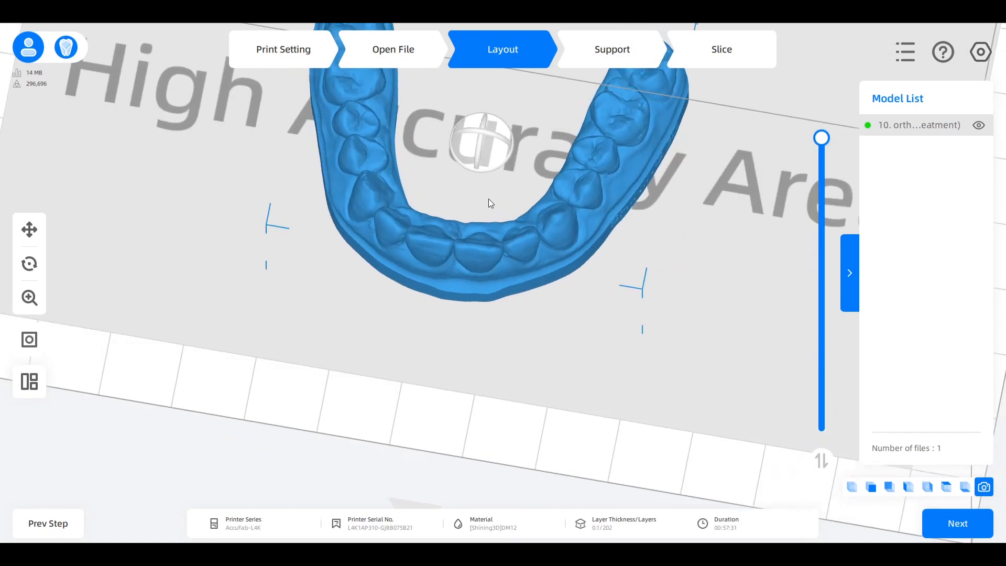
# Rotate the model freehand with its rotation sphere, tilting one side of the arch up from the platform.
pyautogui.click(509, 125)
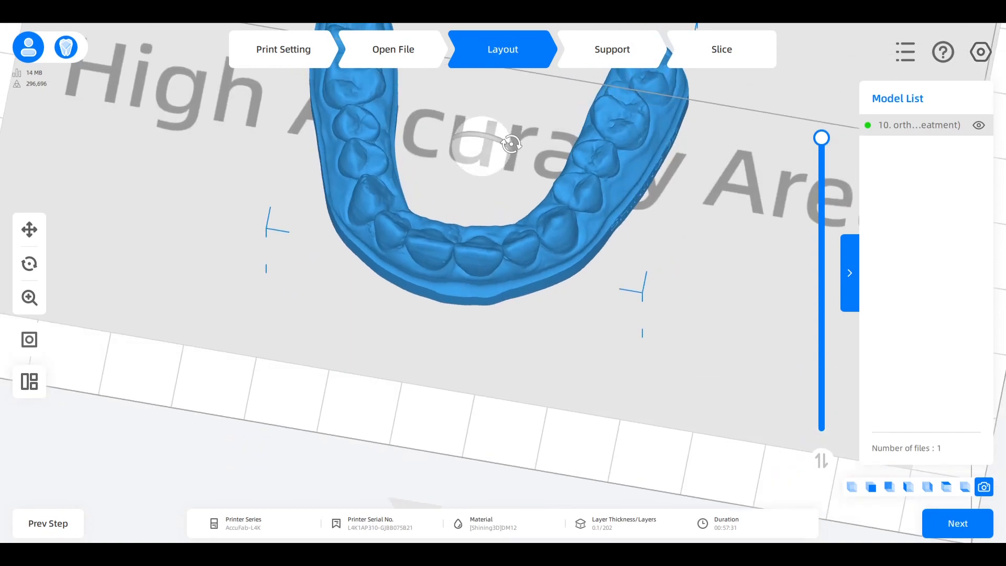
pyautogui.moveTo(503, 164); pyautogui.dragTo(491, 240)
pyautogui.moveTo(491, 240); pyautogui.dragTo(502, 196, button='right')
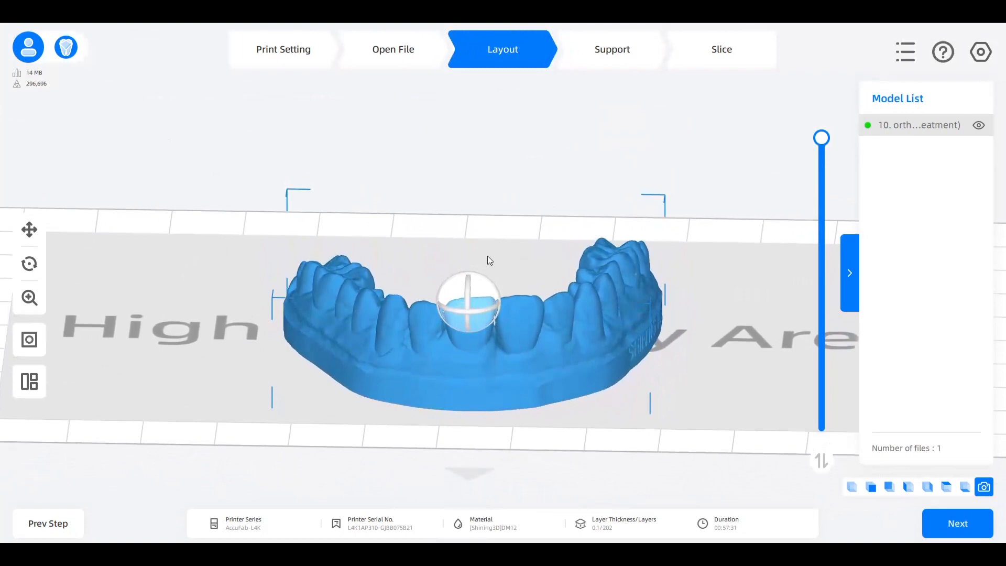
pyautogui.moveTo(490, 279); pyautogui.dragTo(474, 262)
pyautogui.moveTo(467, 262); pyautogui.dragTo(443, 195)
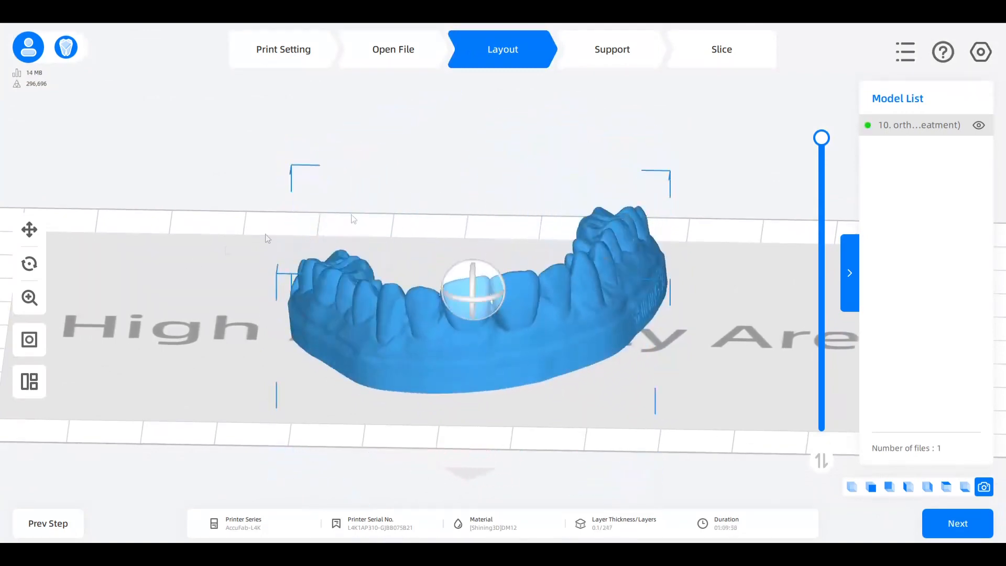
# Reset the model's rotation to 0.00° on X, Y and Z and deselect the model.
pyautogui.click(30, 264)
pyautogui.click(131, 389)
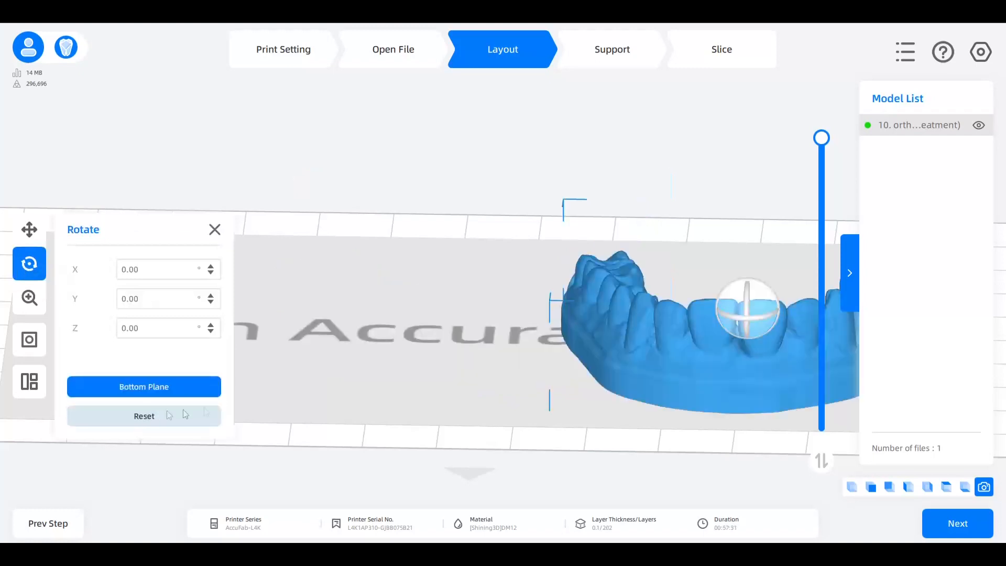
pyautogui.click(551, 191)
pyautogui.moveTo(665, 265); pyautogui.dragTo(599, 258, button='middle')
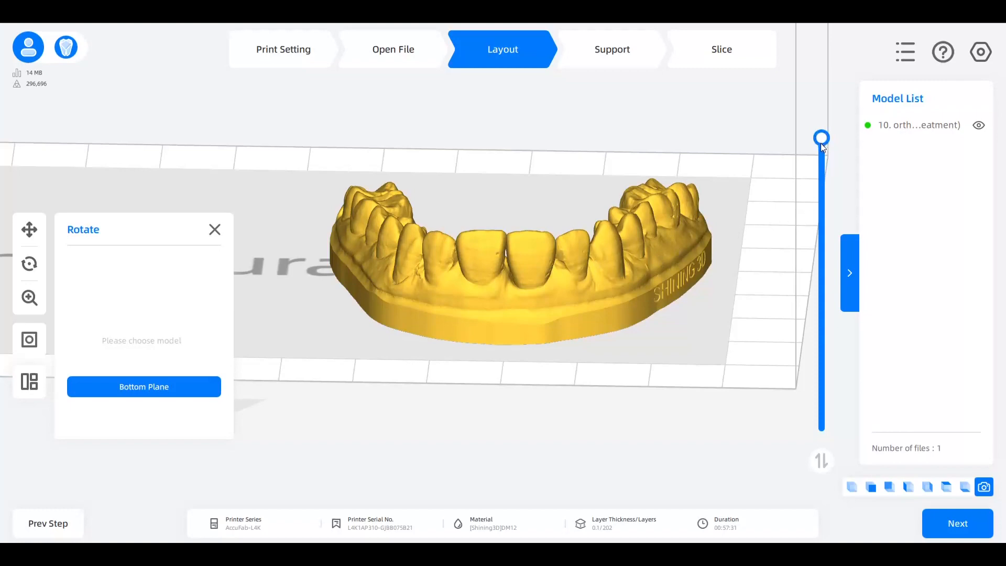
# Try the layer slider at the model's top layer and go back to the Support stage.
pyautogui.moveTo(823, 140); pyautogui.dragTo(793, 134)
pyautogui.moveTo(580, 347); pyautogui.dragTo(540, 253, button='middle')
pyautogui.moveTo(540, 253); pyautogui.dragTo(600, 299, button='right')
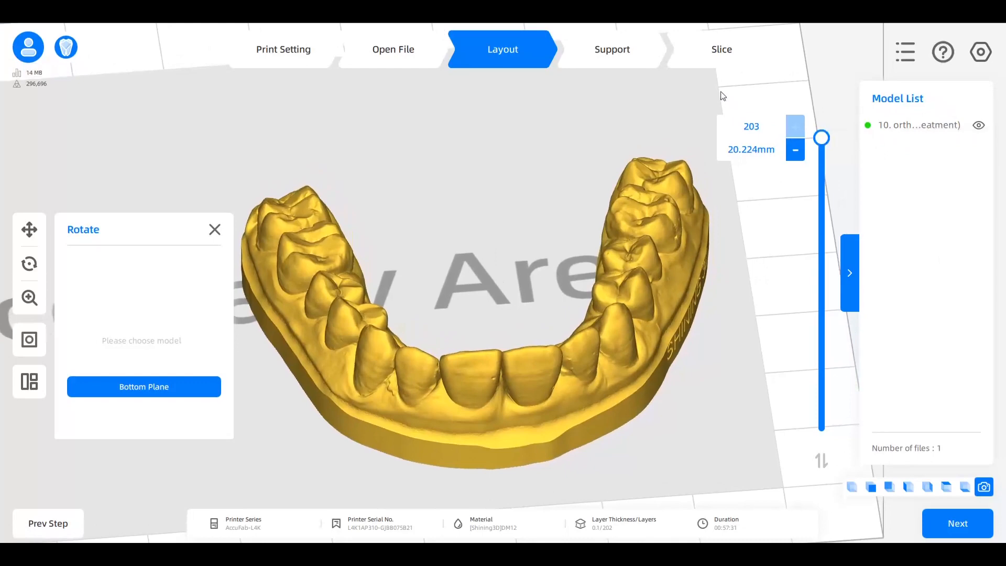
pyautogui.click(616, 56)
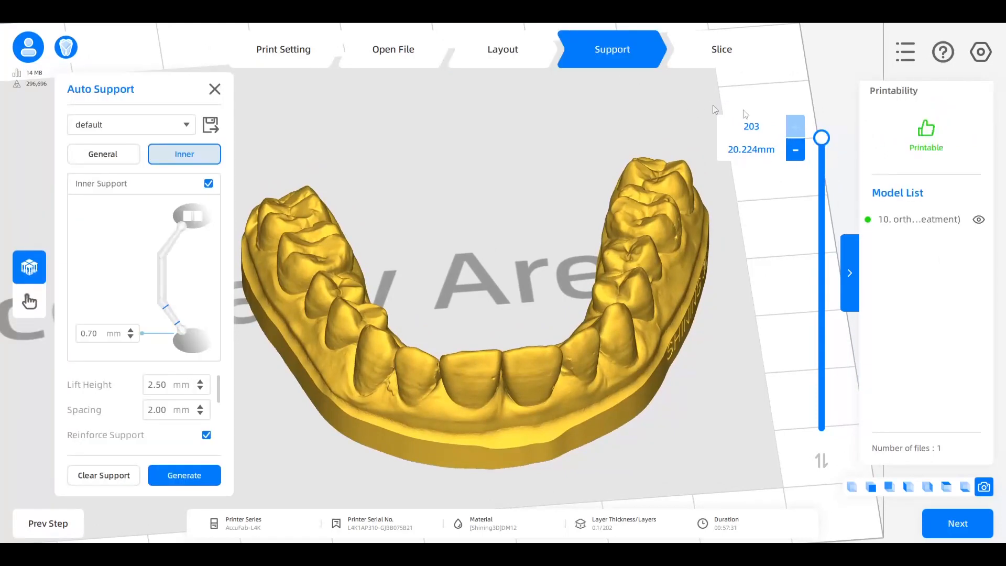
# Tilt the orthodontic model steeply with its rotation sphere and inspect it from several angles.
pyautogui.moveTo(630, 340); pyautogui.dragTo(637, 285, button='middle')
pyautogui.moveTo(637, 285); pyautogui.dragTo(568, 317, button='right')
pyautogui.click(567, 317)
pyautogui.moveTo(492, 270); pyautogui.dragTo(494, 254, button='right')
pyautogui.moveTo(503, 266); pyautogui.dragTo(538, 360)
pyautogui.moveTo(580, 310); pyautogui.dragTo(508, 251, button='right')
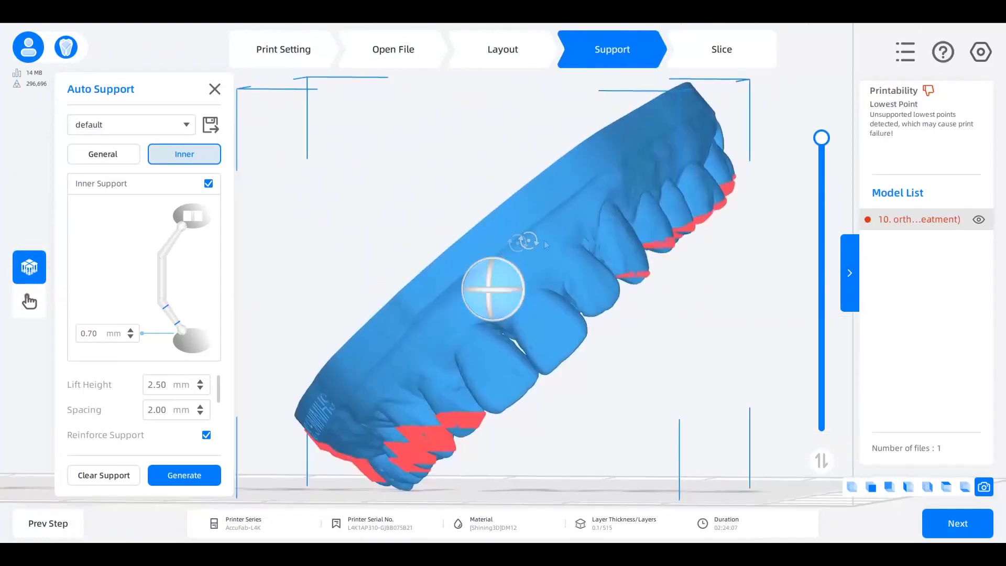
pyautogui.moveTo(607, 294); pyautogui.dragTo(503, 322, button='right')
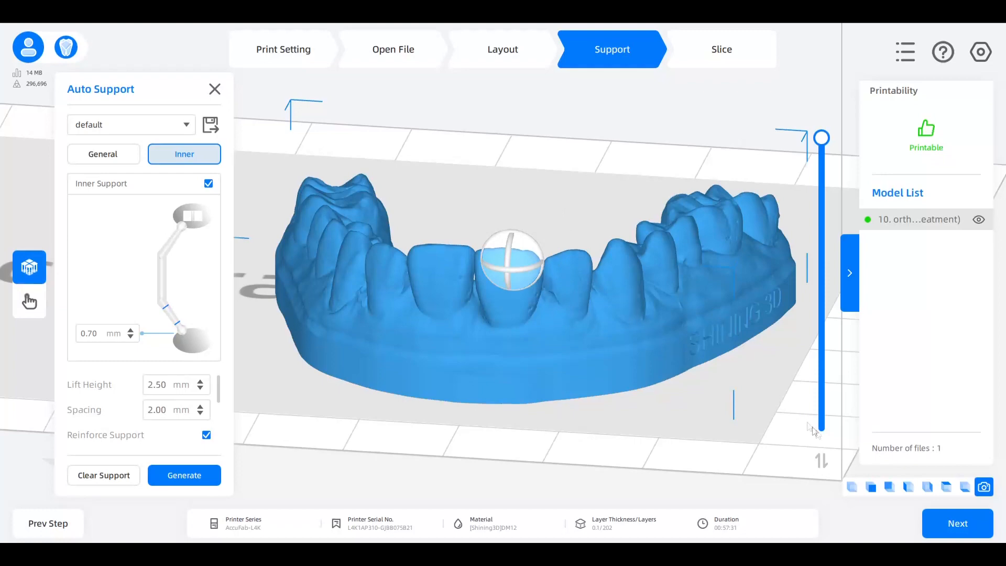
# Check the model's position on the build platform in the top, side, back and front preset views.
pyautogui.click(947, 489)
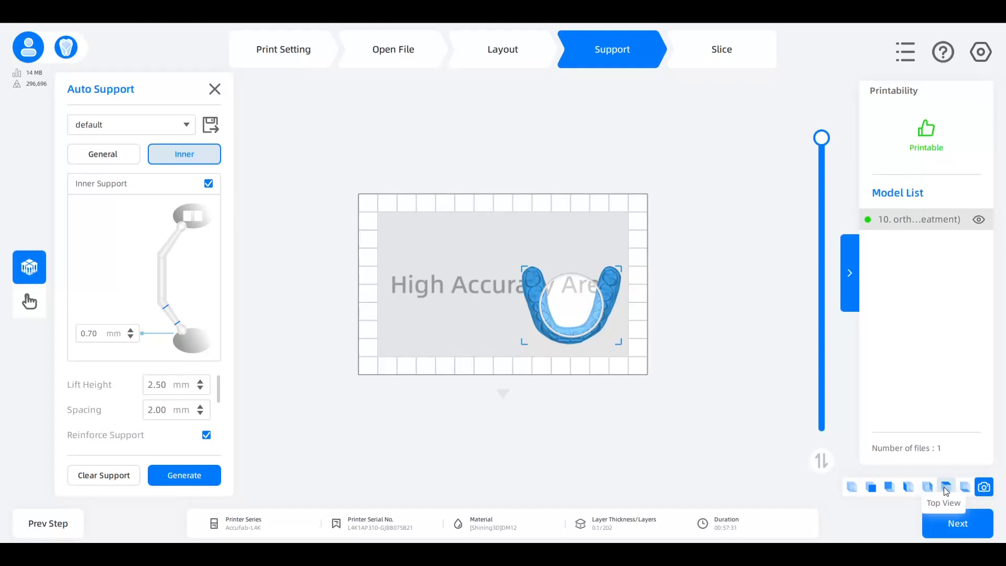
pyautogui.click(911, 487)
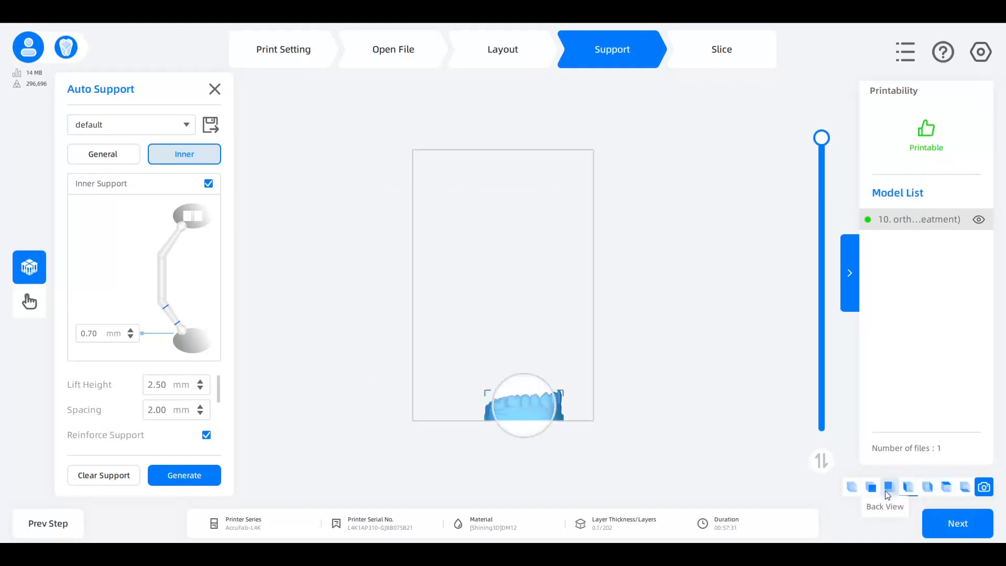
pyautogui.click(889, 488)
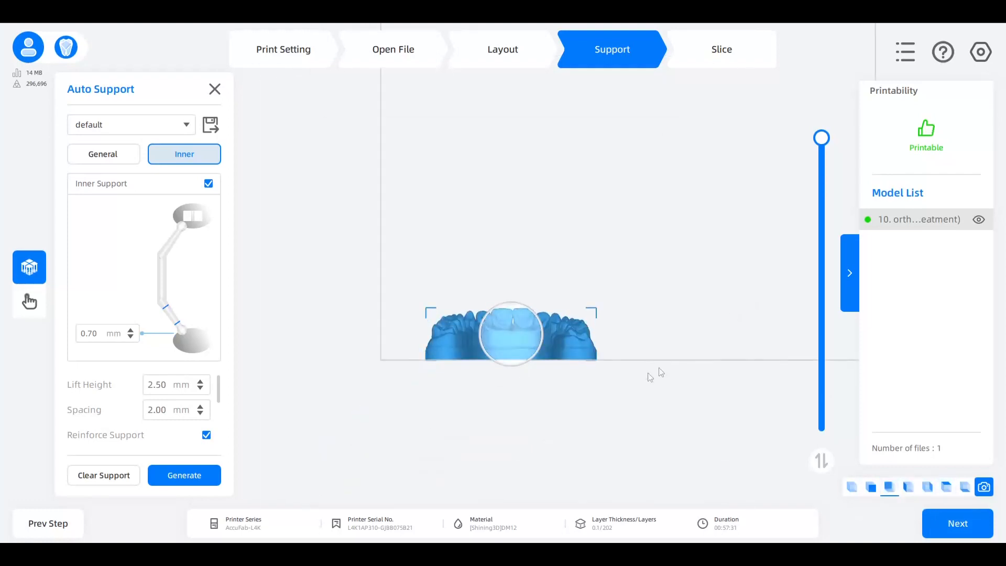
pyautogui.click(871, 488)
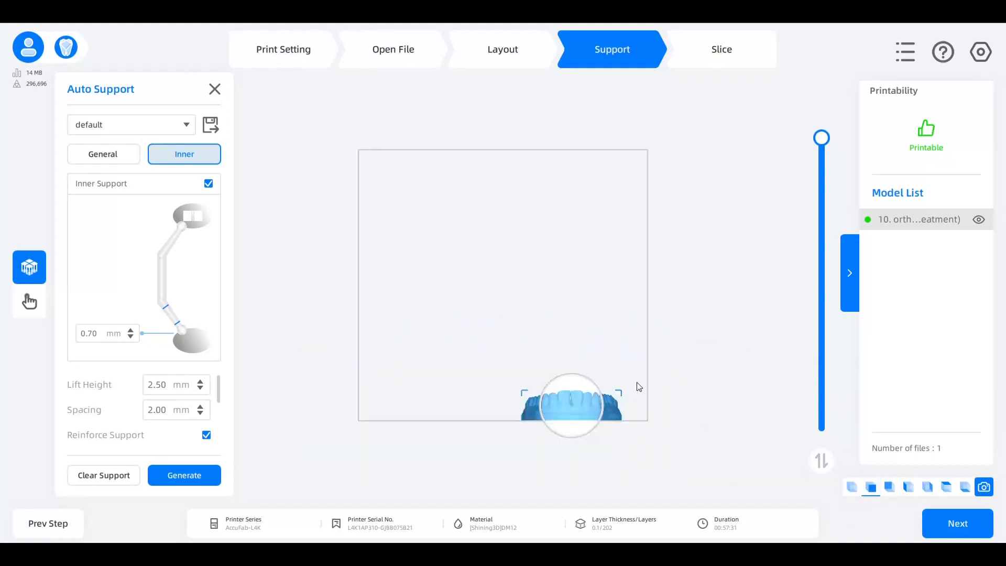
pyautogui.click(946, 487)
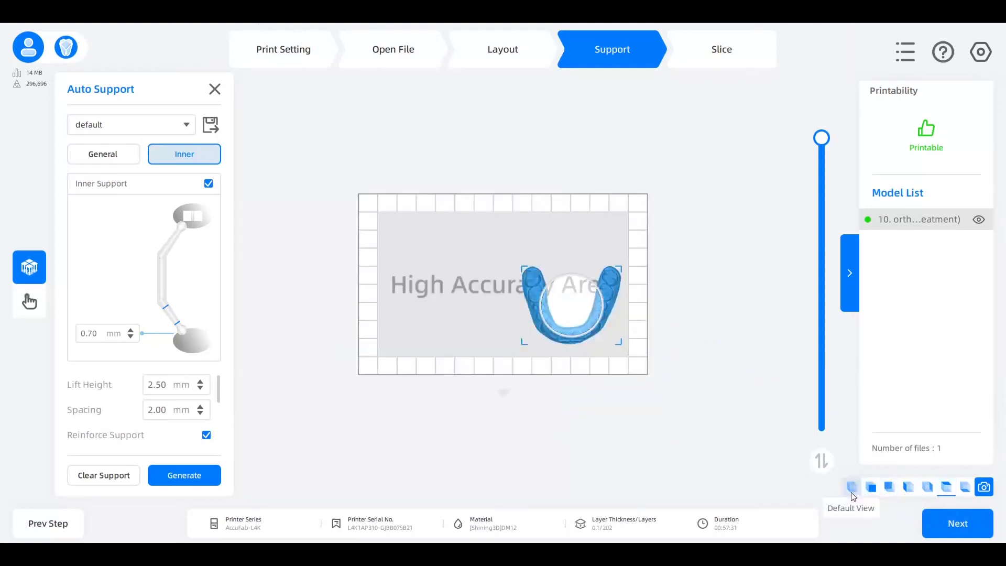
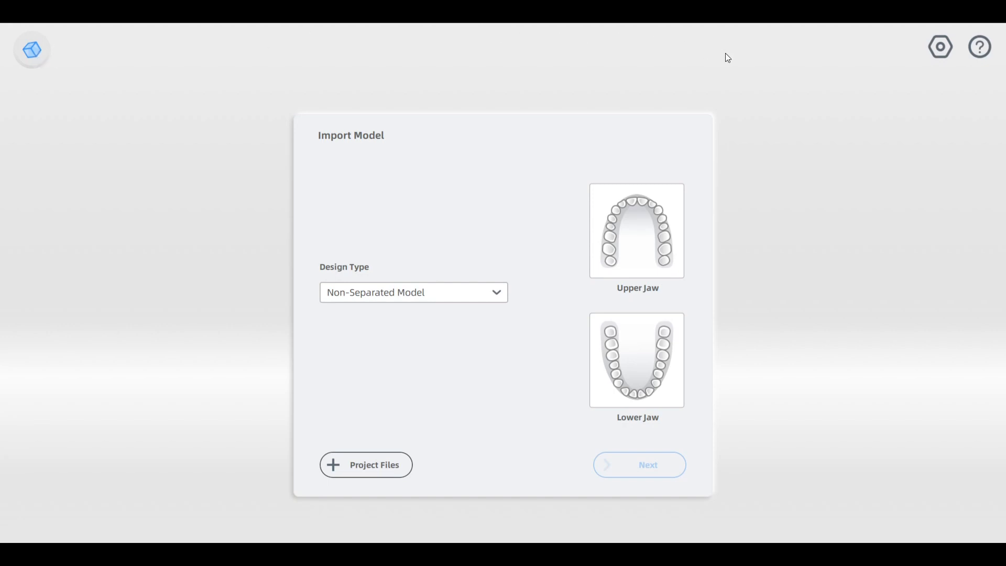
# In AccuDesign, view the version information and browse the online manual's Overview page, closing both to return to Import Model.
pyautogui.click(942, 60)
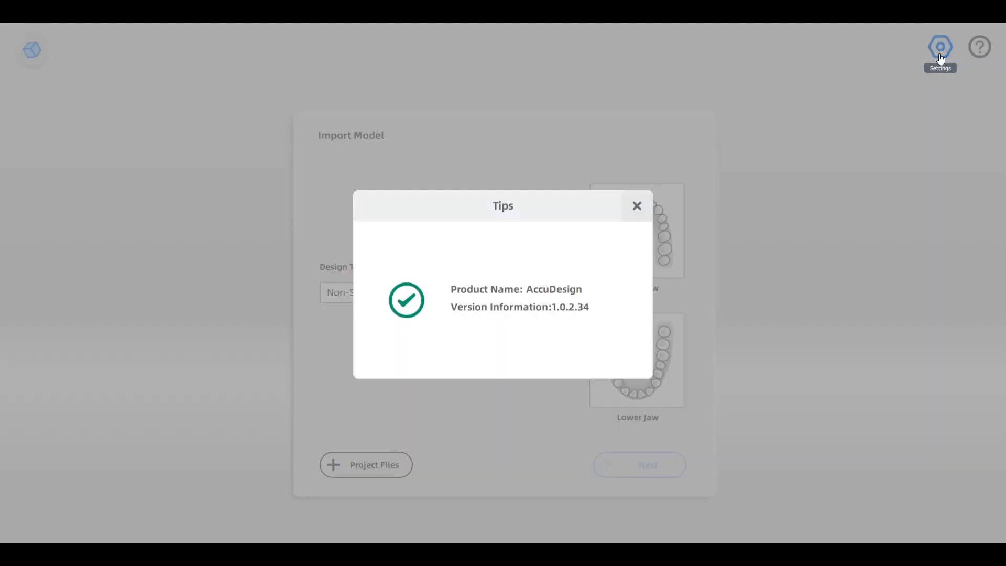
pyautogui.click(648, 206)
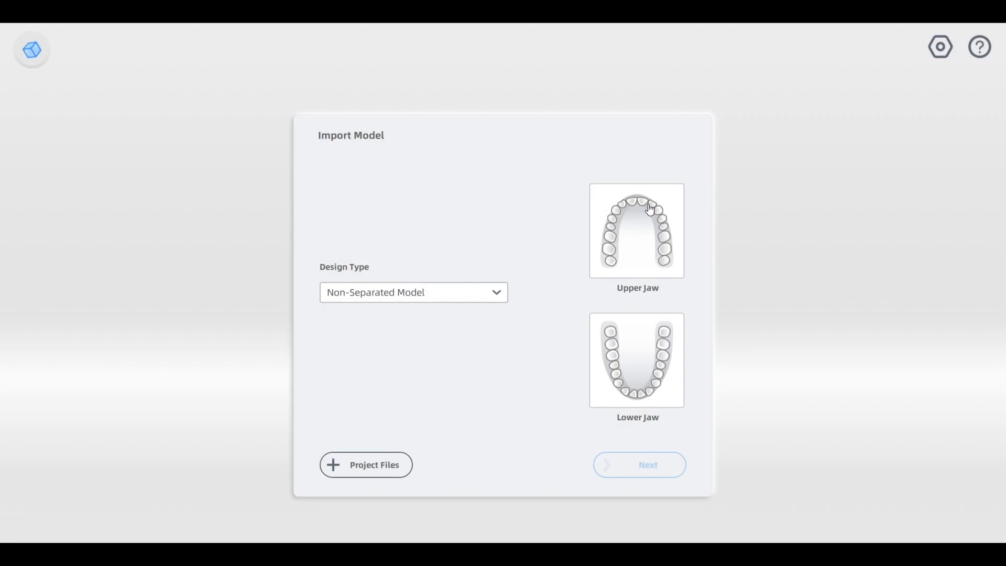
pyautogui.click(987, 58)
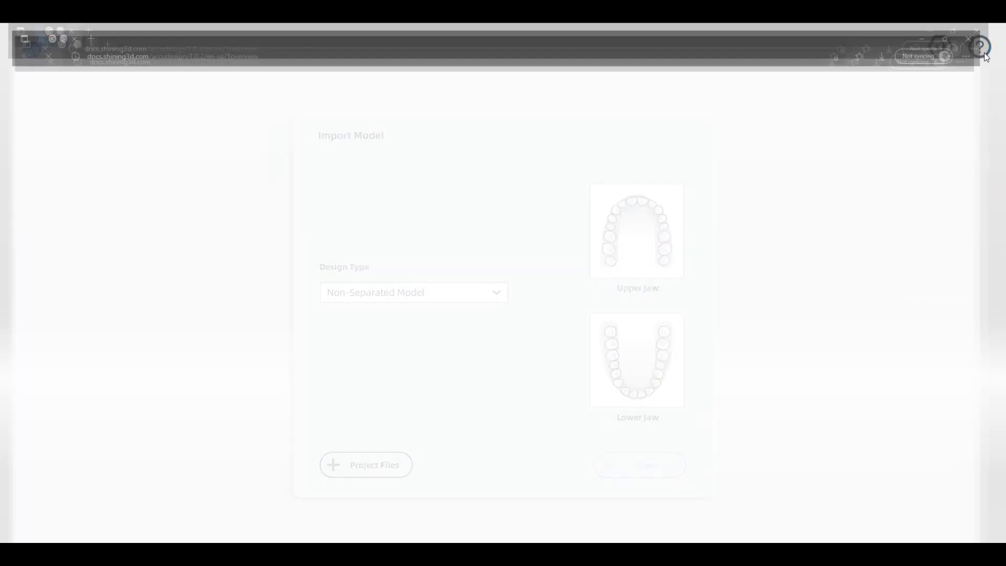
pyautogui.scroll(-7, 350, 214)
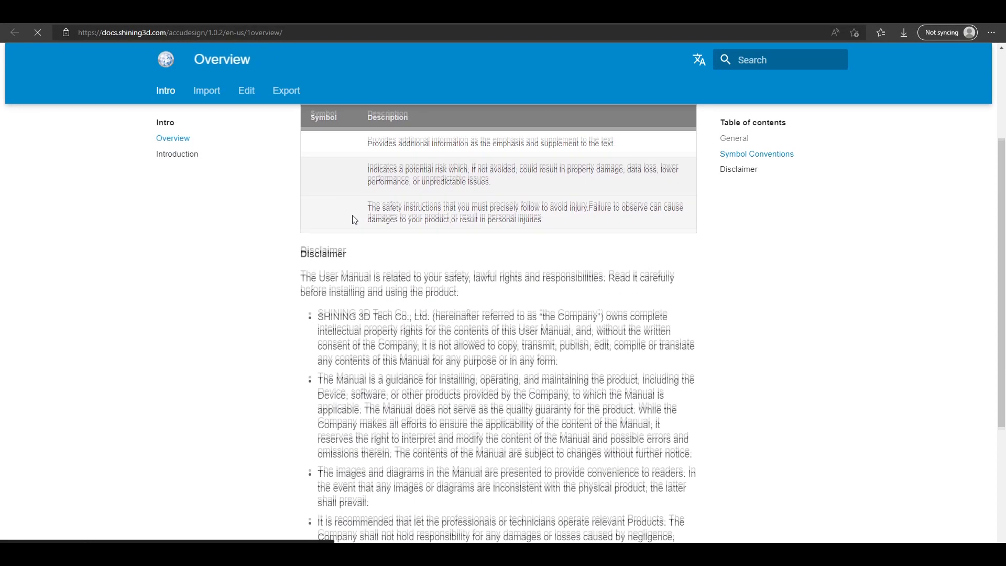
pyautogui.scroll(4, 369, 285)
pyautogui.scroll(3, 369, 286)
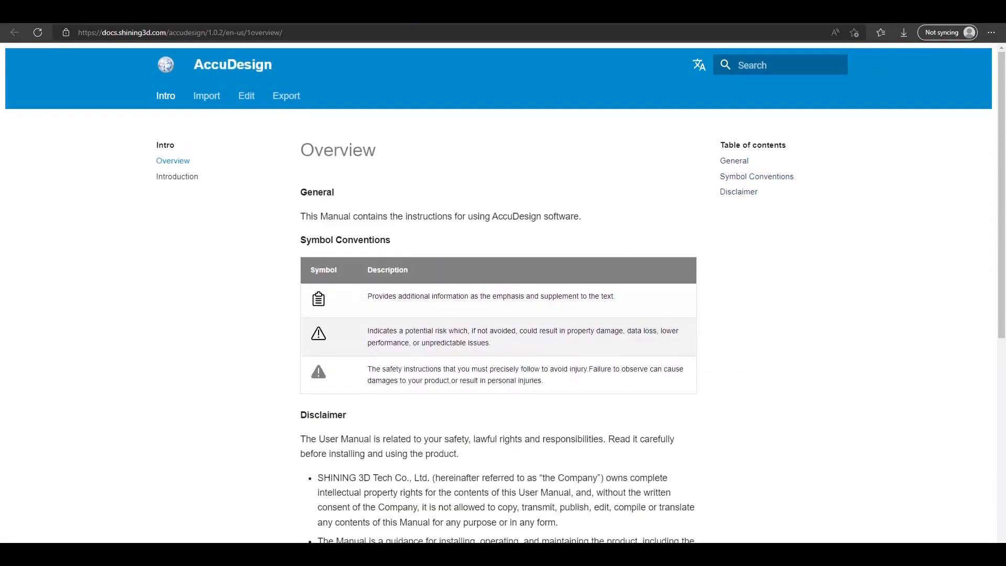
pyautogui.click(954, 22)
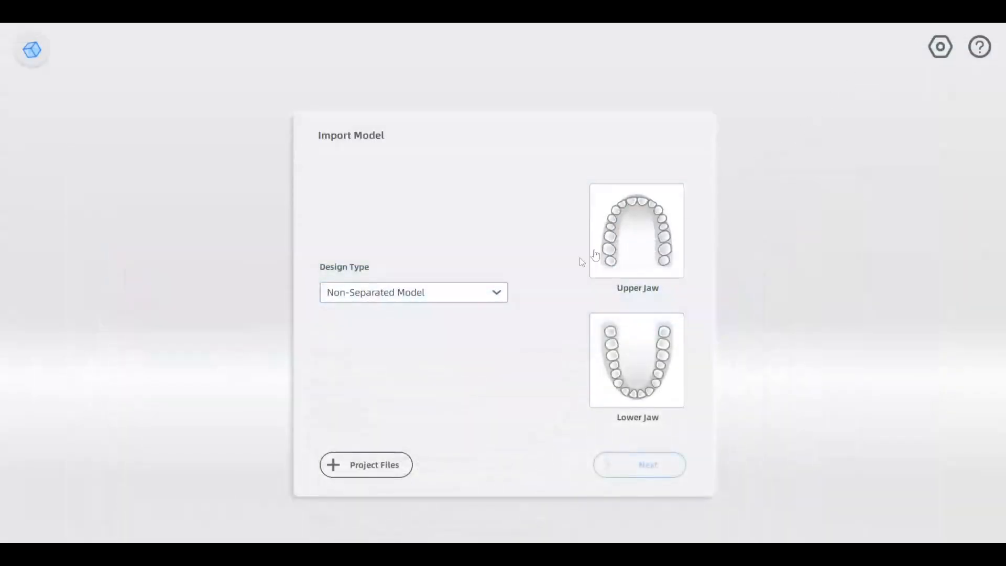
# Review the available design types, keeping Non-Separated Model, and look through the project file browser without opening a file.
pyautogui.click(388, 298)
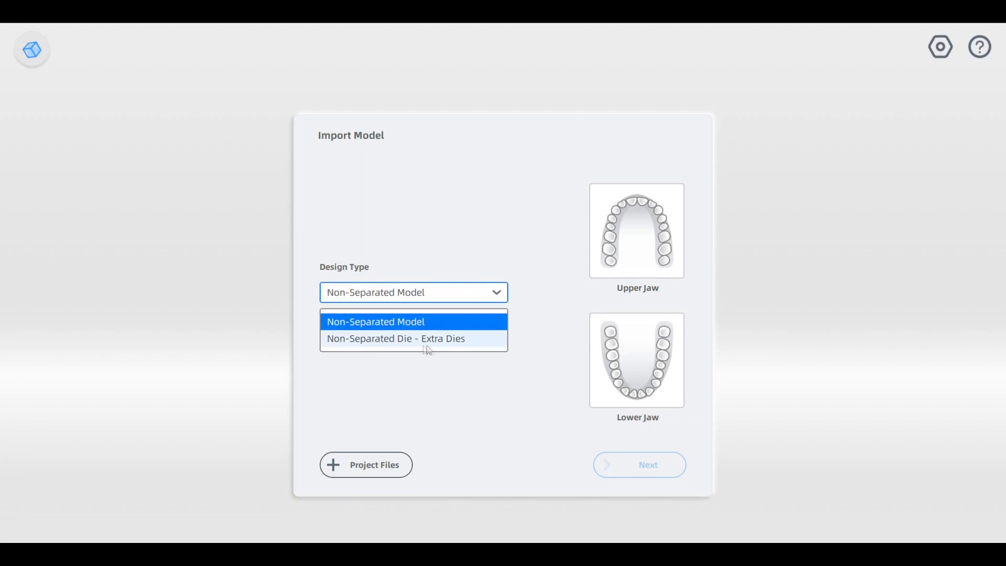
pyautogui.click(457, 297)
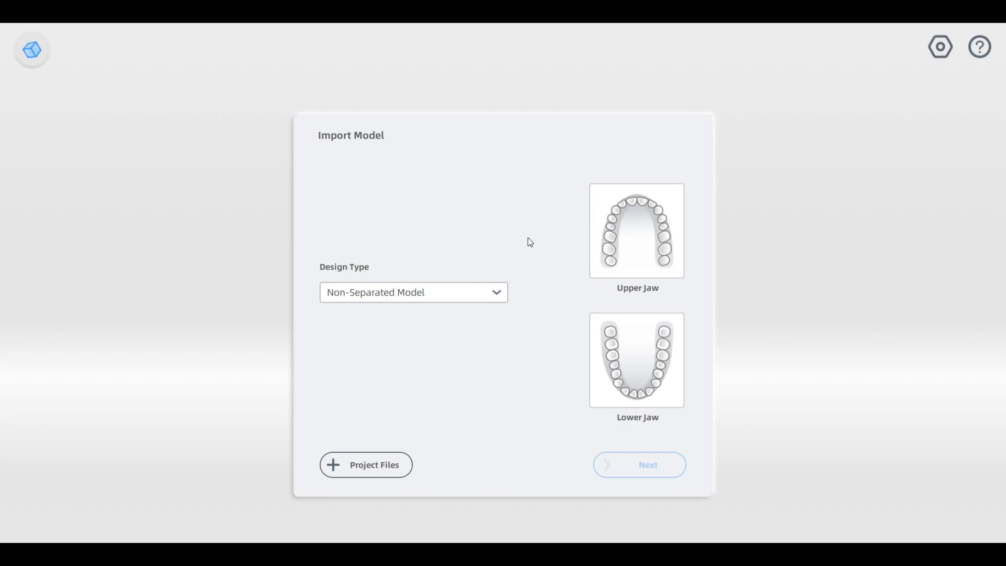
pyautogui.click(361, 468)
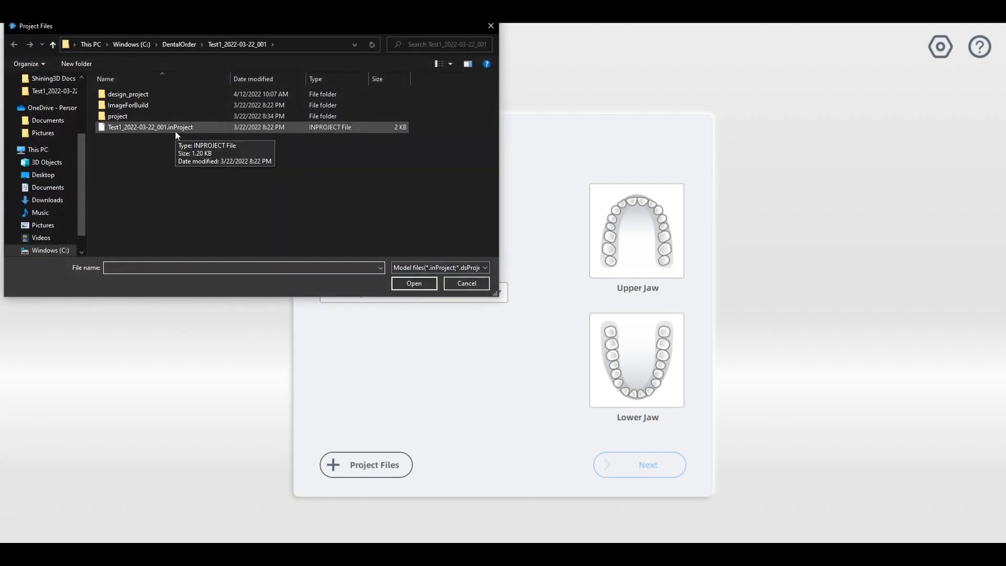
pyautogui.click(462, 286)
# Try the upper and lower jaw selections, browse for a lower jaw model file and cancel the import.
pyautogui.click(654, 248)
pyautogui.click(653, 350)
pyautogui.click(649, 354)
pyautogui.click(638, 252)
pyautogui.click(634, 339)
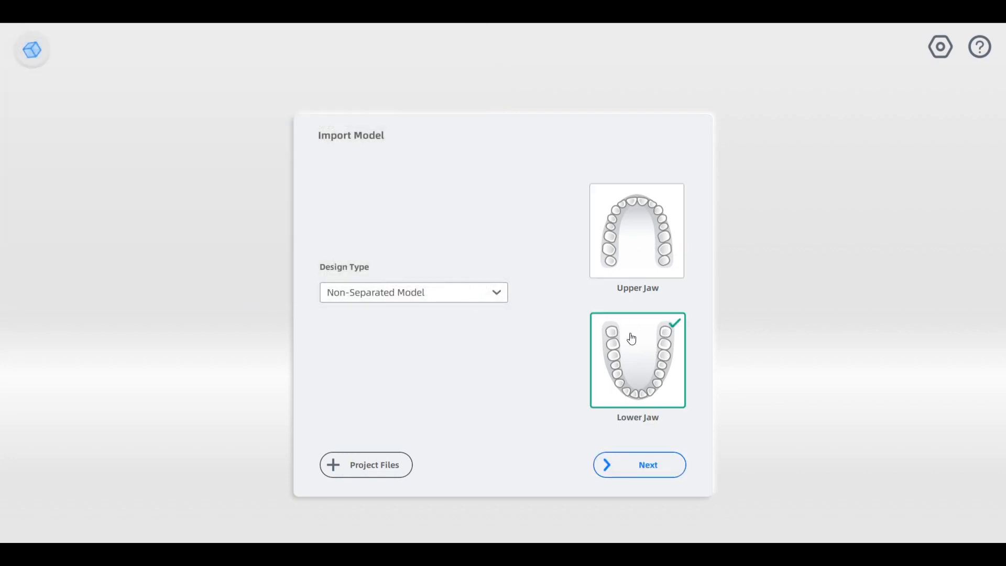
pyautogui.click(619, 459)
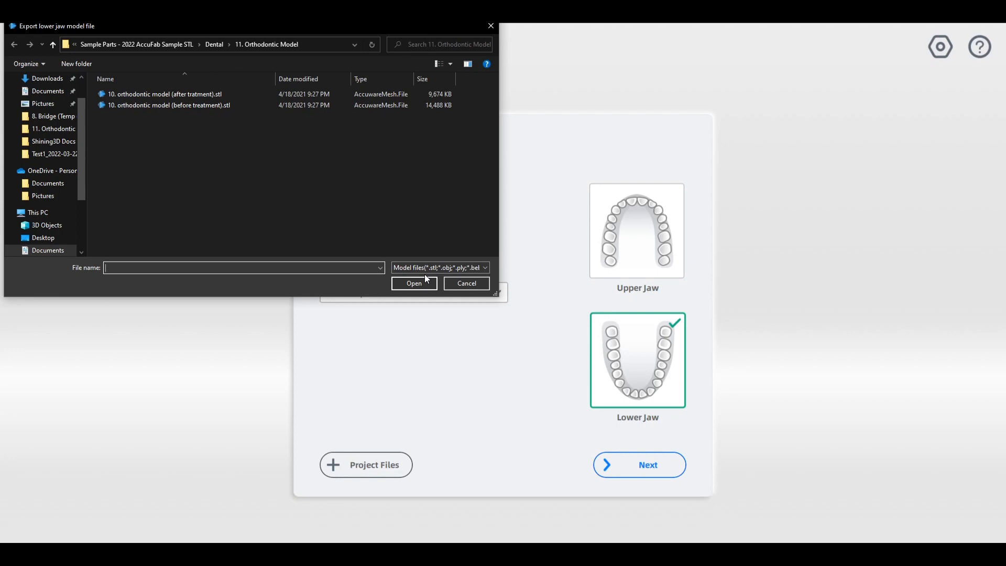
pyautogui.click(480, 285)
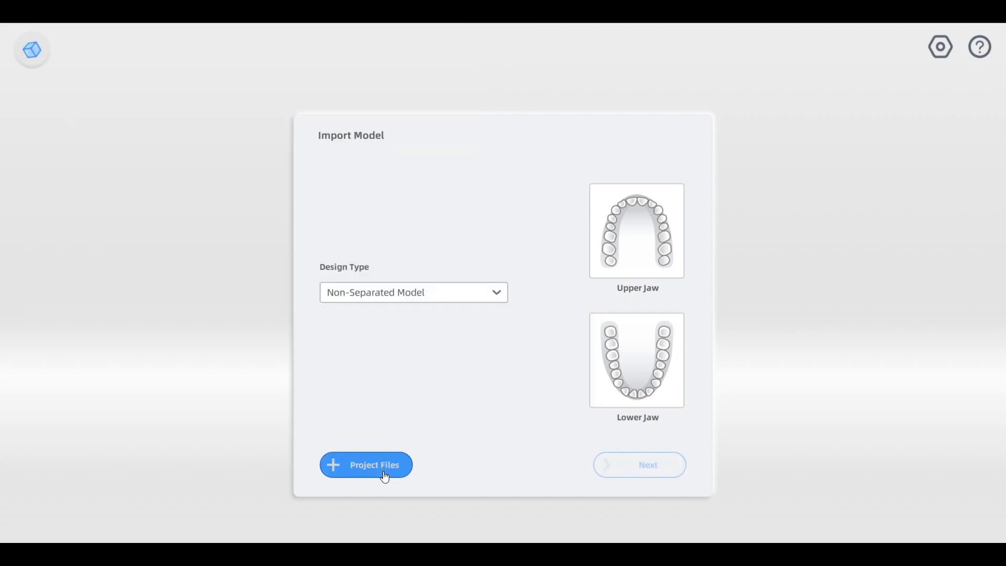
# Import the project file Test1_2022-03-22_001.inProject.
pyautogui.click(385, 472)
pyautogui.click(169, 127)
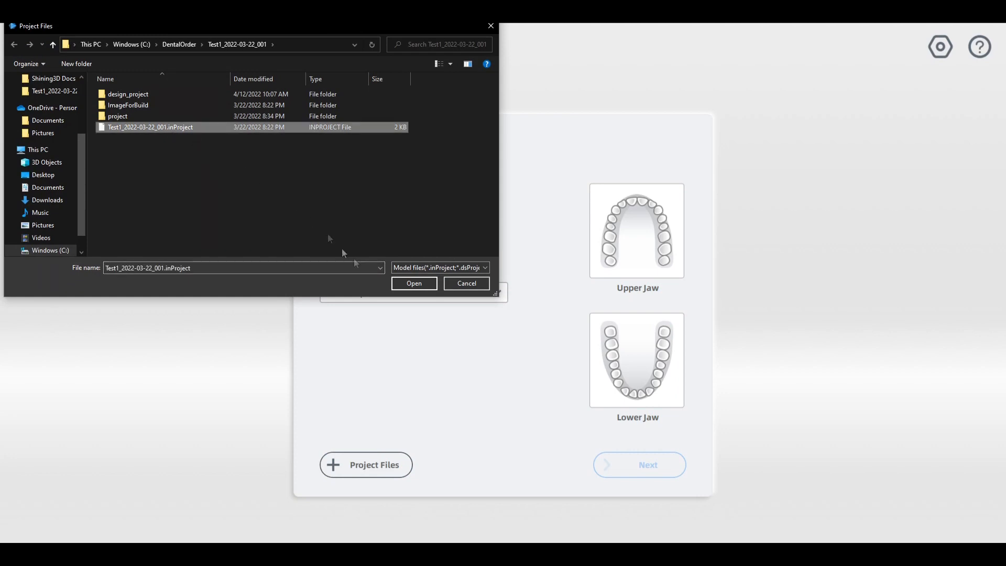
pyautogui.click(418, 284)
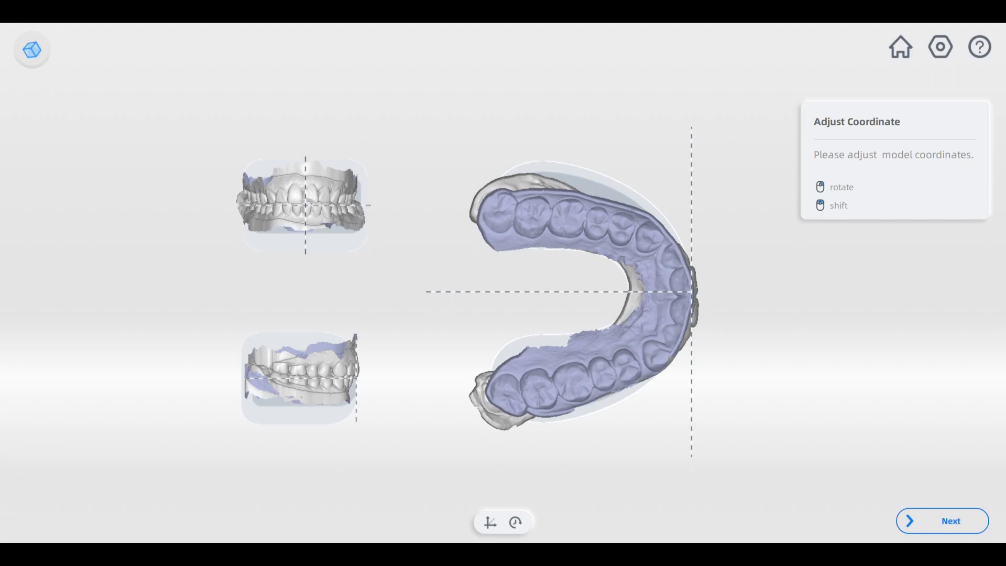
# Try adjusting the jaws' coordinates by hand, realigning them each time with Automatic adjustment.
pyautogui.moveTo(703, 330); pyautogui.dragTo(648, 323)
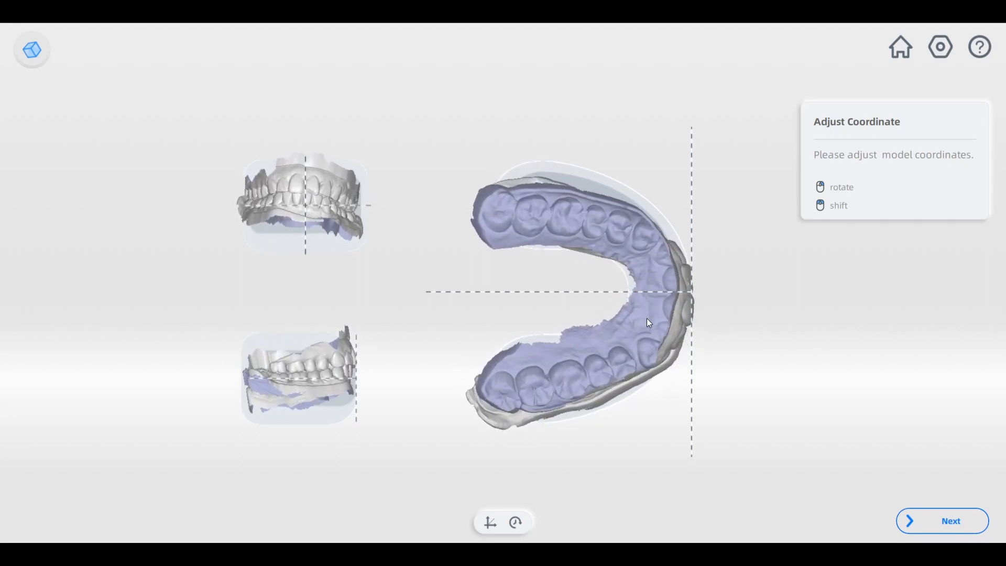
pyautogui.click(491, 525)
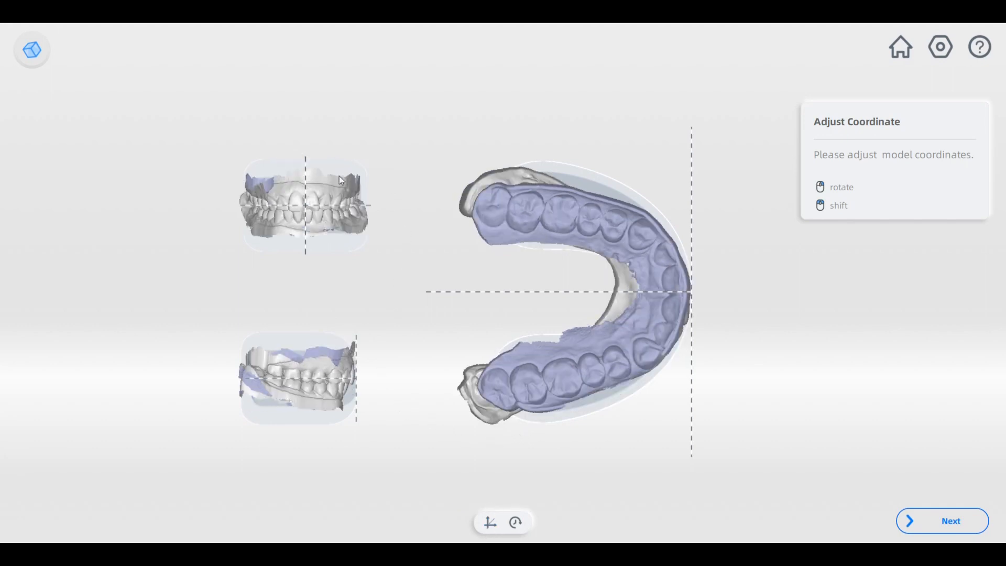
pyautogui.moveTo(350, 372)
pyautogui.mouseDown(button='right')
pyautogui.moveTo(302, 370)
pyautogui.moveTo(354, 367)
pyautogui.mouseUp(button='right')
pyautogui.click(491, 523)
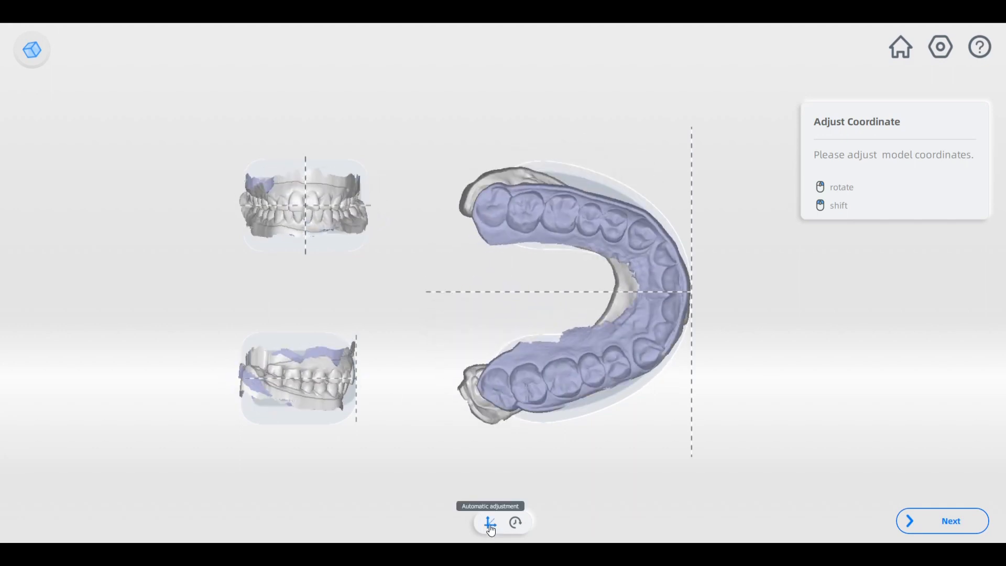
# Restore the jaws' original coordinates, realign them with Automatic adjustment and continue to Preprocessing.
pyautogui.click(520, 525)
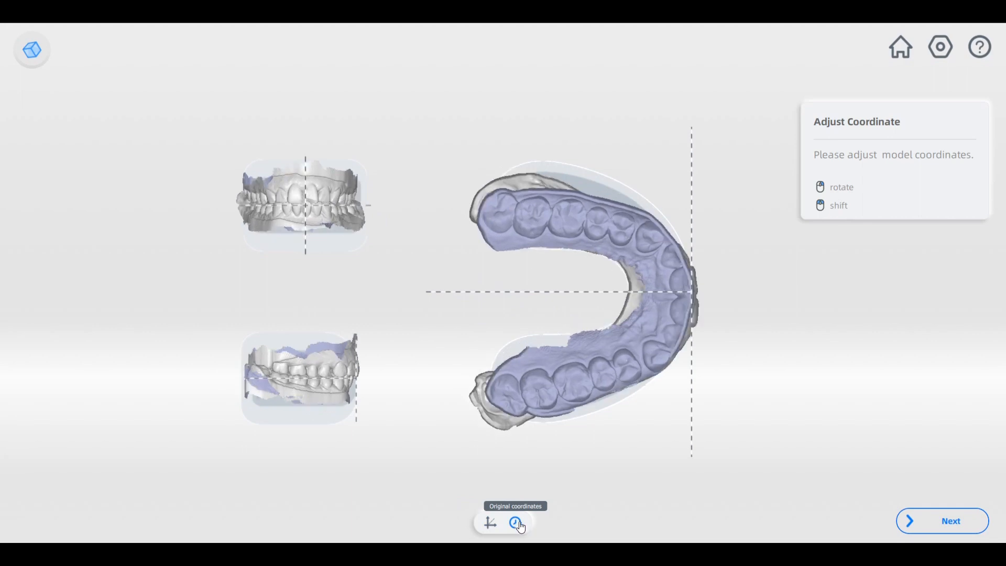
pyautogui.click(491, 524)
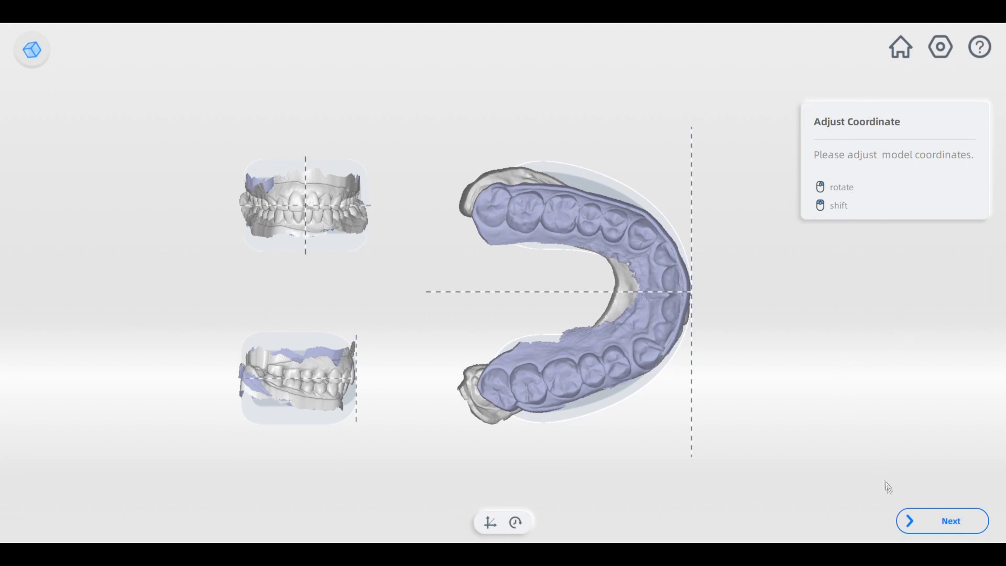
pyautogui.click(940, 523)
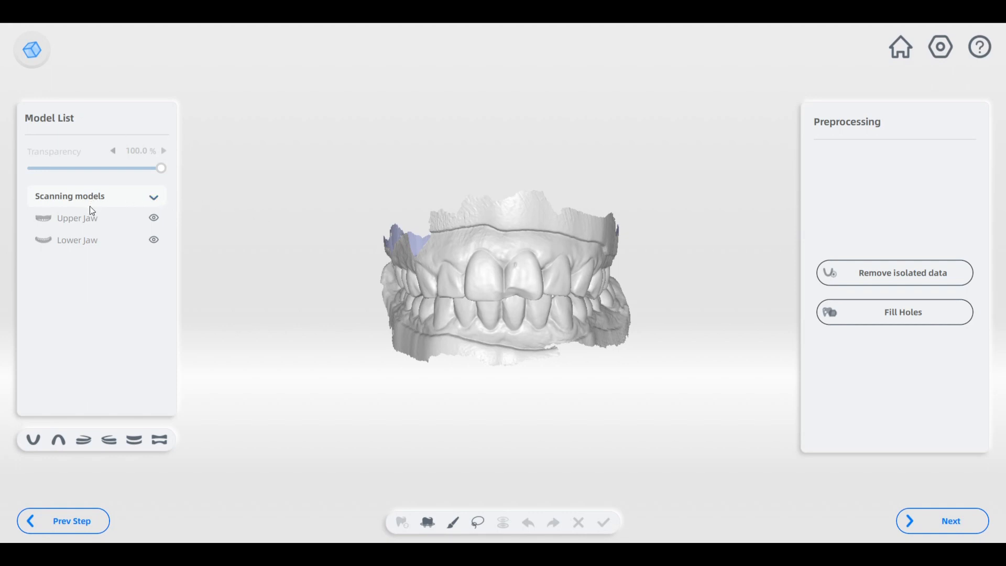
# Select the upper and lower jaws in turn, toggle the upper jaw's visibility and try the transparency control.
pyautogui.click(81, 218)
pyautogui.click(81, 240)
pyautogui.click(123, 223)
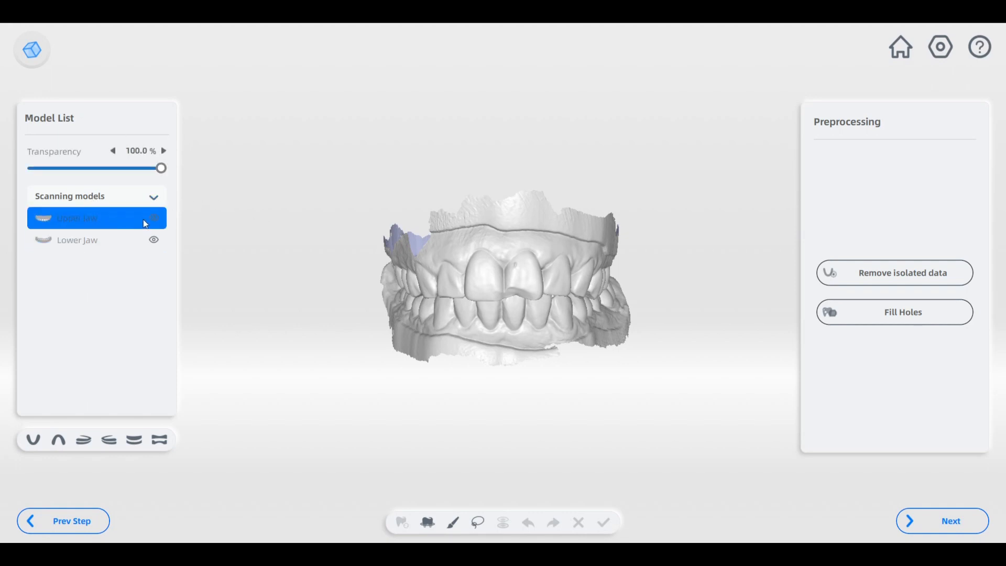
pyautogui.click(154, 218)
pyautogui.click(154, 218)
pyautogui.moveTo(162, 173); pyautogui.dragTo(179, 162)
pyautogui.click(114, 237)
# Examine both jaws freely and from the preset views, including the top, and finish facing the front teeth.
pyautogui.moveTo(381, 406); pyautogui.dragTo(427, 360)
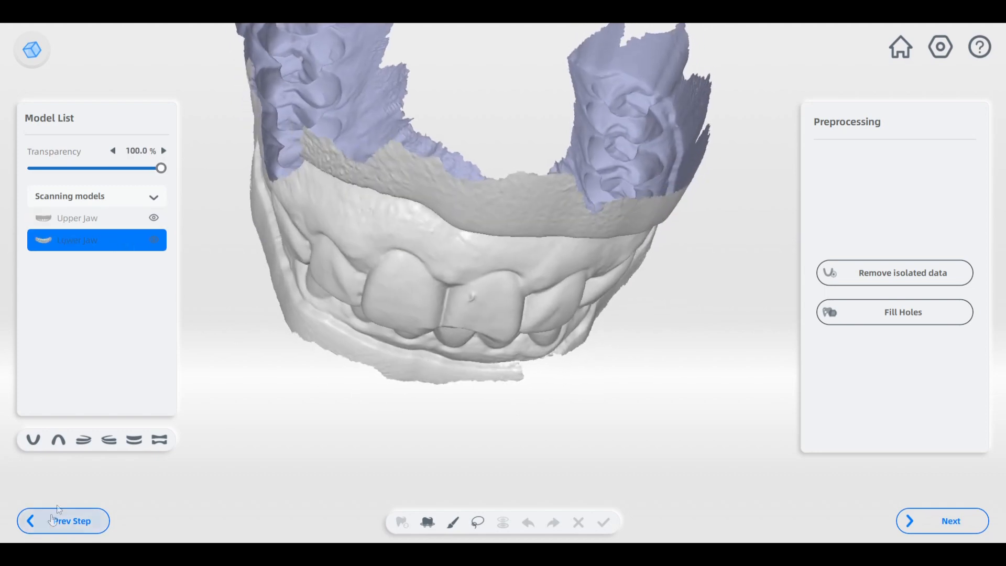
pyautogui.click(159, 439)
pyautogui.click(136, 444)
pyautogui.click(81, 443)
pyautogui.click(59, 440)
pyautogui.click(33, 440)
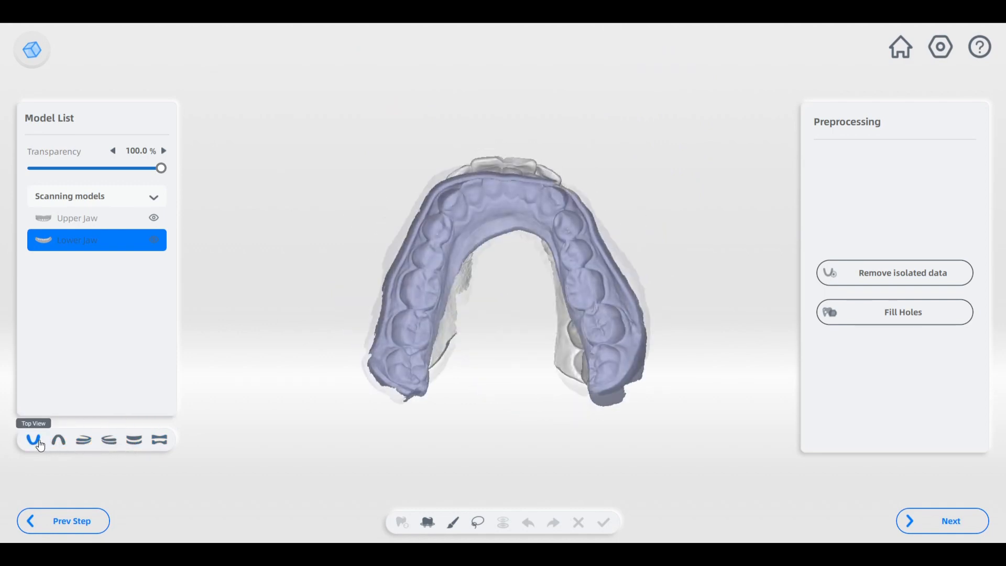
pyautogui.click(134, 442)
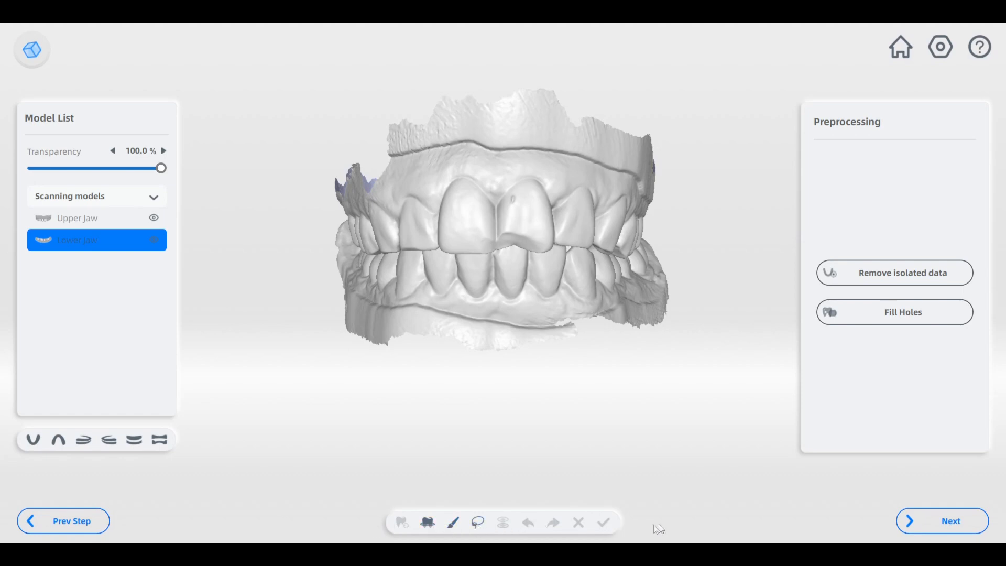
pyautogui.scroll(2, 469, 327)
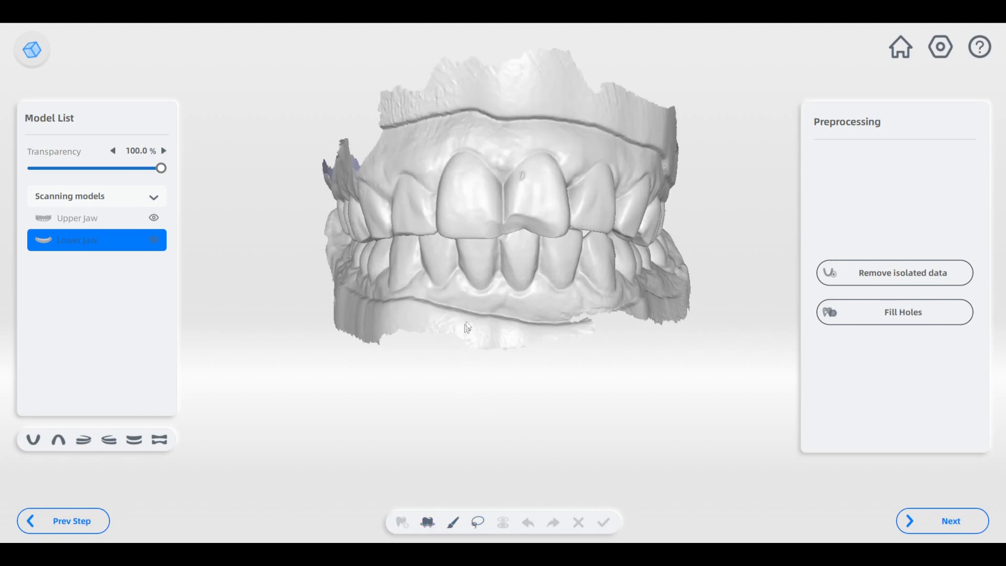
# Try trimming both jaws with cutting planes, lowering the upper plane over the upper jaw's base and raising the lower one to the lower jaw's base.
pyautogui.click(434, 531)
pyautogui.moveTo(505, 142); pyautogui.dragTo(513, 211)
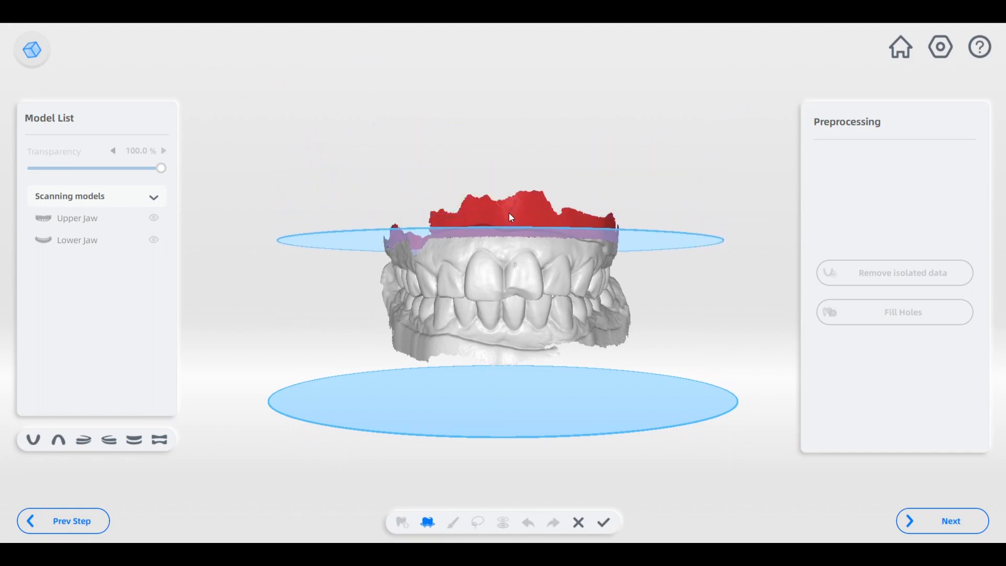
pyautogui.moveTo(445, 402); pyautogui.dragTo(461, 349)
pyautogui.moveTo(427, 452); pyautogui.dragTo(394, 444)
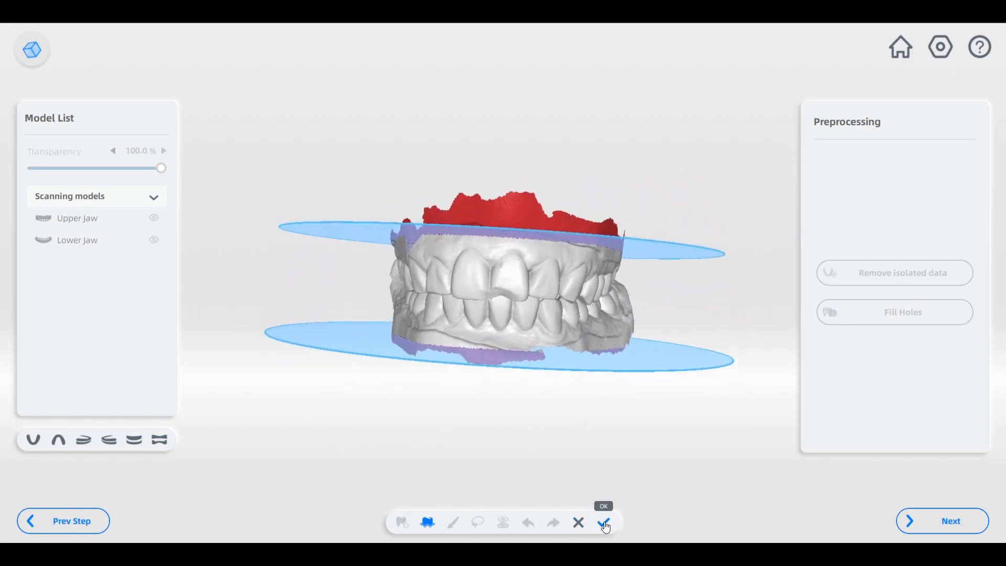
pyautogui.moveTo(370, 372); pyautogui.dragTo(527, 492)
pyautogui.click(578, 523)
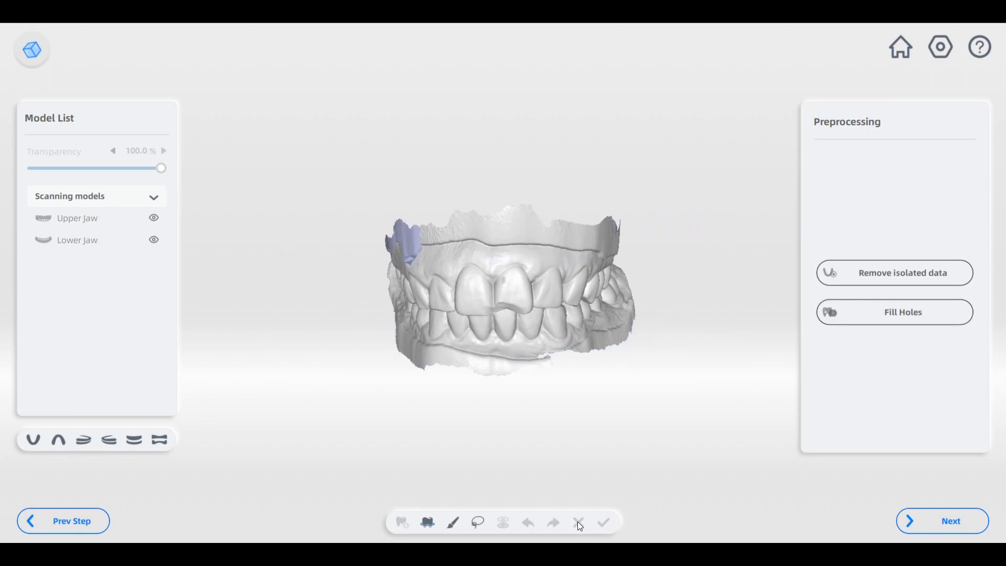
# Try brushing away the upper jaw's upper edge and the ragged inner edge of the arch, then discard the trimming.
pyautogui.click(460, 525)
pyautogui.scroll(3, 459, 473)
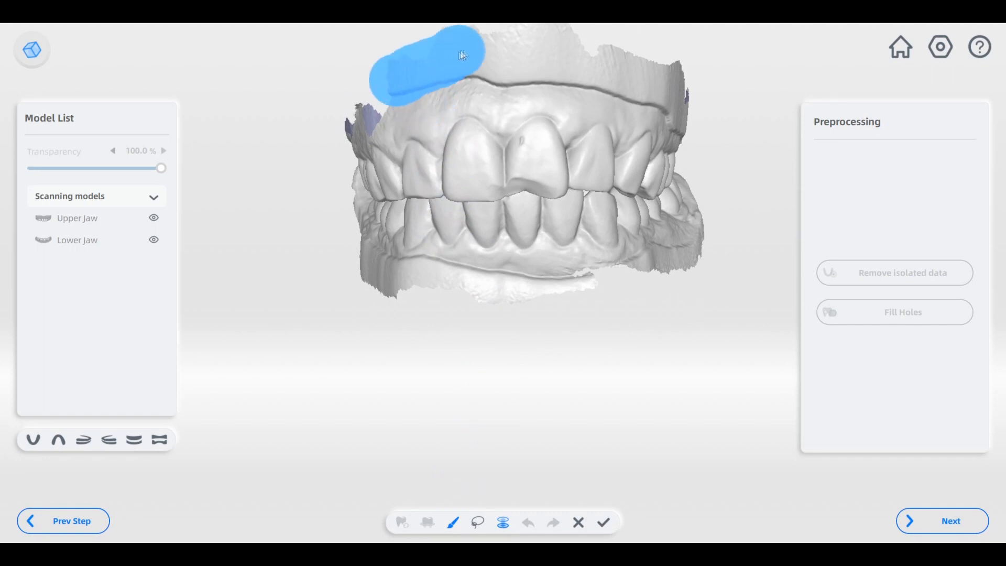
pyautogui.moveTo(462, 51); pyautogui.dragTo(585, 68)
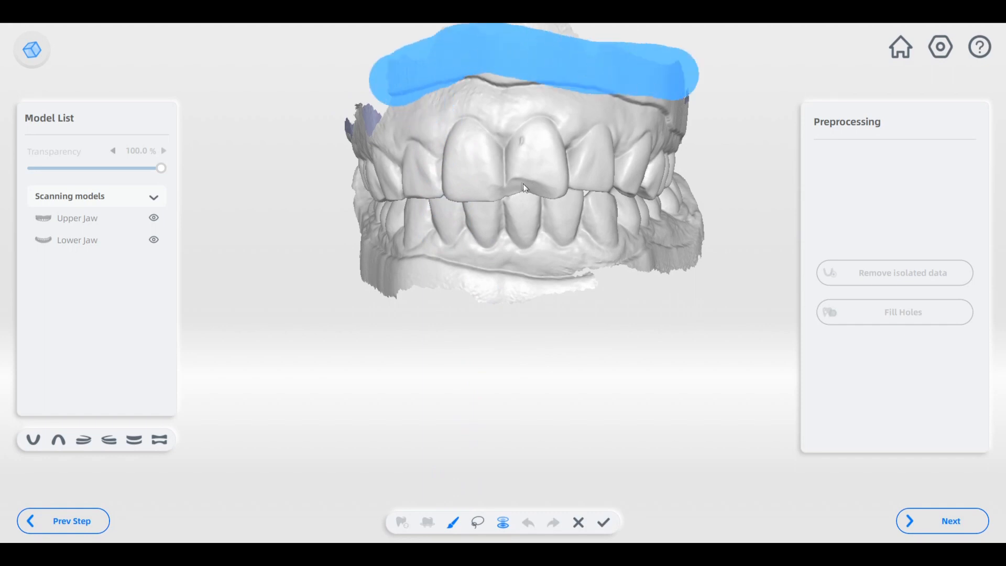
pyautogui.moveTo(348, 209)
pyautogui.mouseDown(button='right')
pyautogui.moveTo(410, 256)
pyautogui.moveTo(628, 267)
pyautogui.moveTo(385, 218)
pyautogui.moveTo(321, 227)
pyautogui.moveTo(456, 129)
pyautogui.moveTo(483, 150)
pyautogui.moveTo(450, 139)
pyautogui.moveTo(470, 309)
pyautogui.moveTo(465, 196)
pyautogui.mouseUp(button='right')
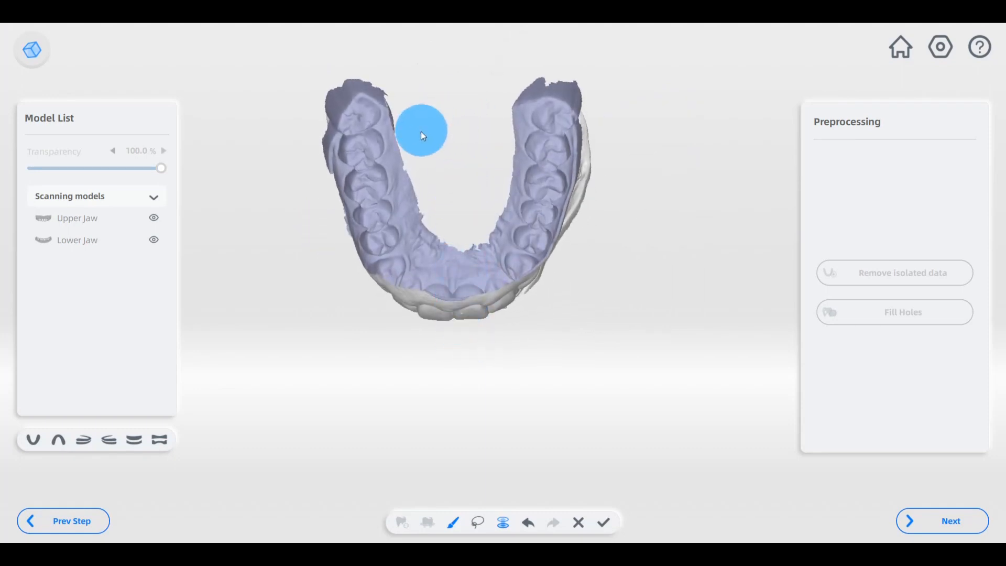
pyautogui.moveTo(425, 131); pyautogui.dragTo(428, 190)
pyautogui.moveTo(448, 230)
pyautogui.mouseDown()
pyautogui.moveTo(487, 209)
pyautogui.moveTo(489, 124)
pyautogui.mouseUp()
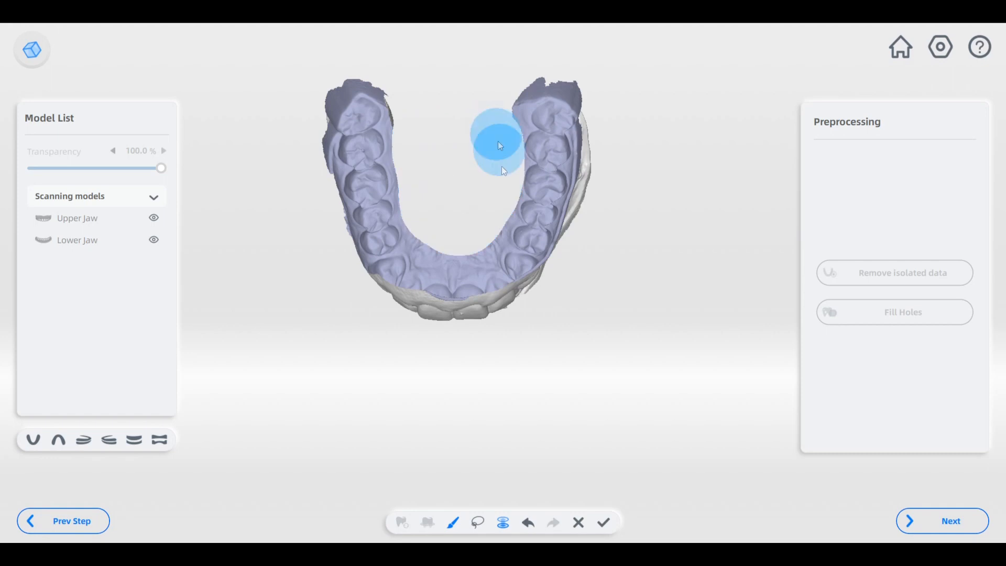
pyautogui.click(579, 523)
pyautogui.moveTo(470, 416)
pyautogui.mouseDown(button='right')
pyautogui.moveTo(492, 371)
pyautogui.moveTo(507, 166)
pyautogui.moveTo(519, 135)
pyautogui.mouseUp(button='right')
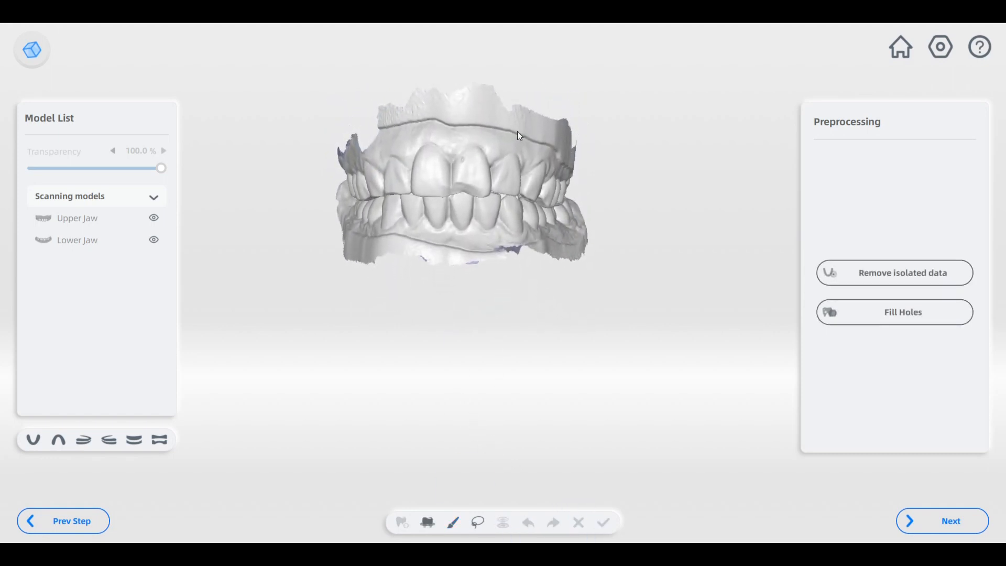
# Try brushing away the lower jaw's ragged bottom edge near the front teeth and discard the trimming.
pyautogui.click(454, 524)
pyautogui.scroll(5, 391, 254)
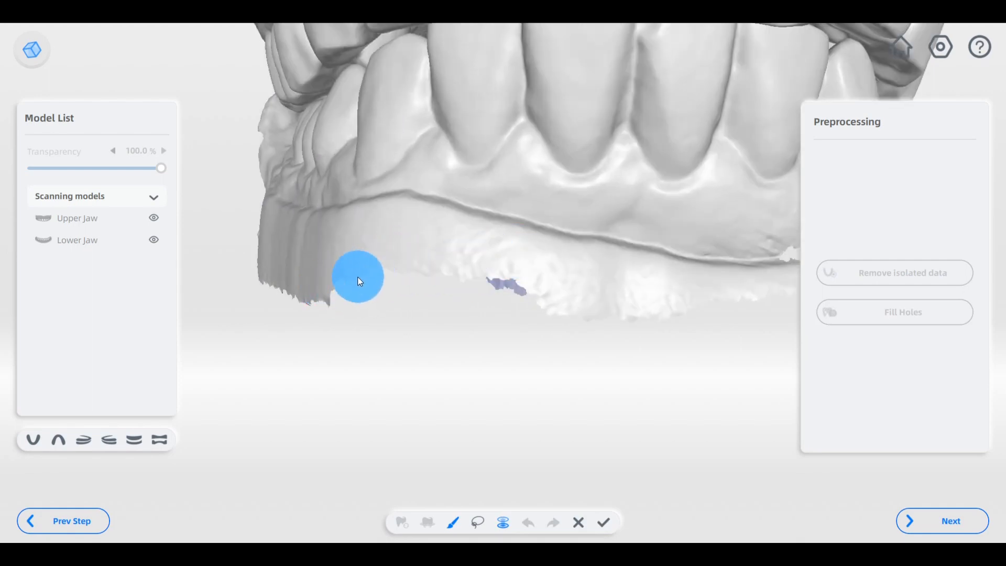
pyautogui.scroll(-5, 351, 279)
pyautogui.scroll(5, 350, 281)
pyautogui.moveTo(350, 283); pyautogui.dragTo(252, 286)
pyautogui.scroll(-8, 341, 341)
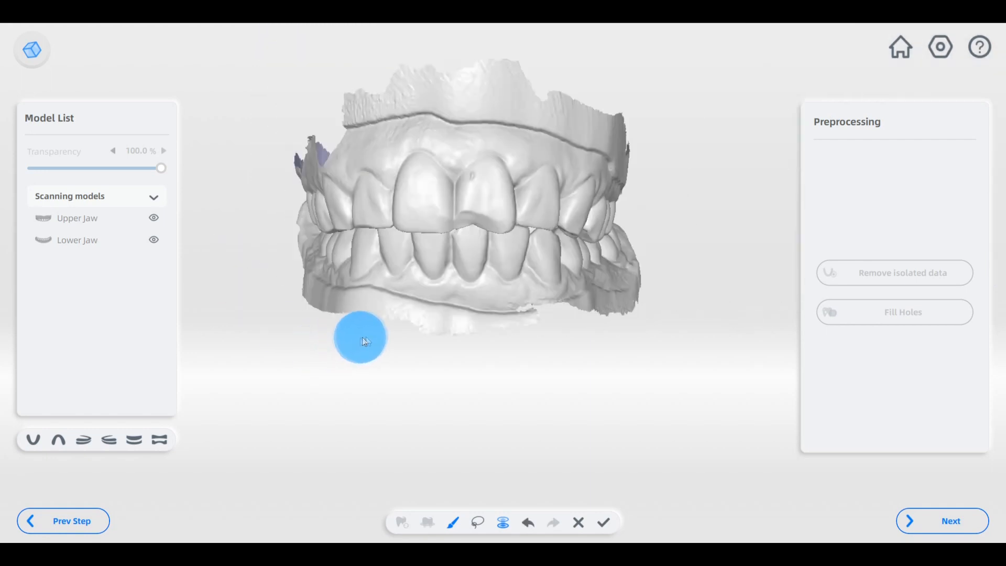
pyautogui.click(571, 526)
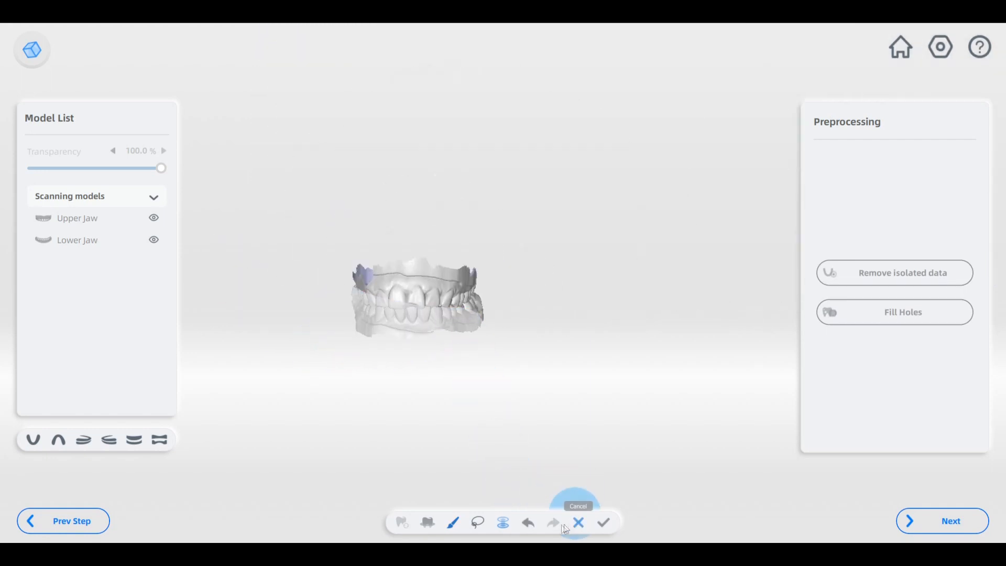
# Cut off the excess base above the upper gums and the protruding spike at the back with the lasso.
pyautogui.click(484, 530)
pyautogui.scroll(5, 432, 353)
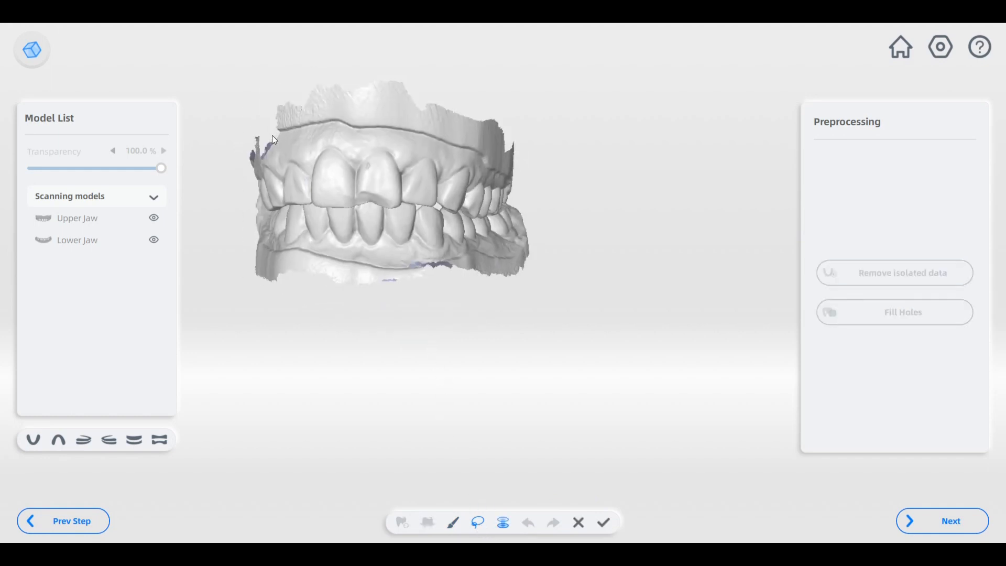
pyautogui.moveTo(276, 136)
pyautogui.mouseDown()
pyautogui.moveTo(316, 129)
pyautogui.moveTo(445, 146)
pyautogui.moveTo(506, 172)
pyautogui.moveTo(525, 128)
pyautogui.moveTo(371, 42)
pyautogui.moveTo(266, 123)
pyautogui.moveTo(269, 134)
pyautogui.mouseUp()
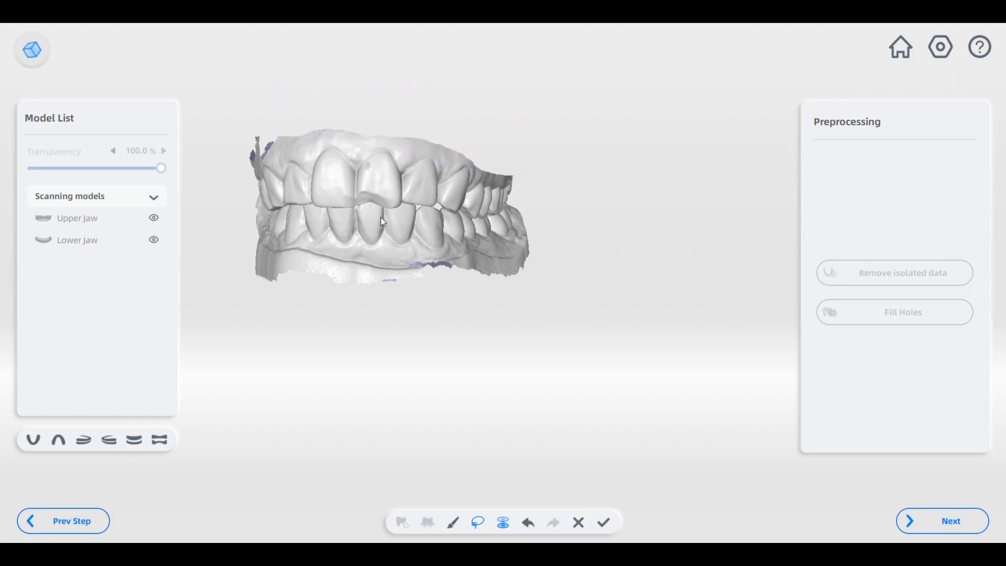
pyautogui.moveTo(381, 217); pyautogui.dragTo(618, 225, button='right')
pyautogui.moveTo(333, 206); pyautogui.dragTo(516, 199, button='right')
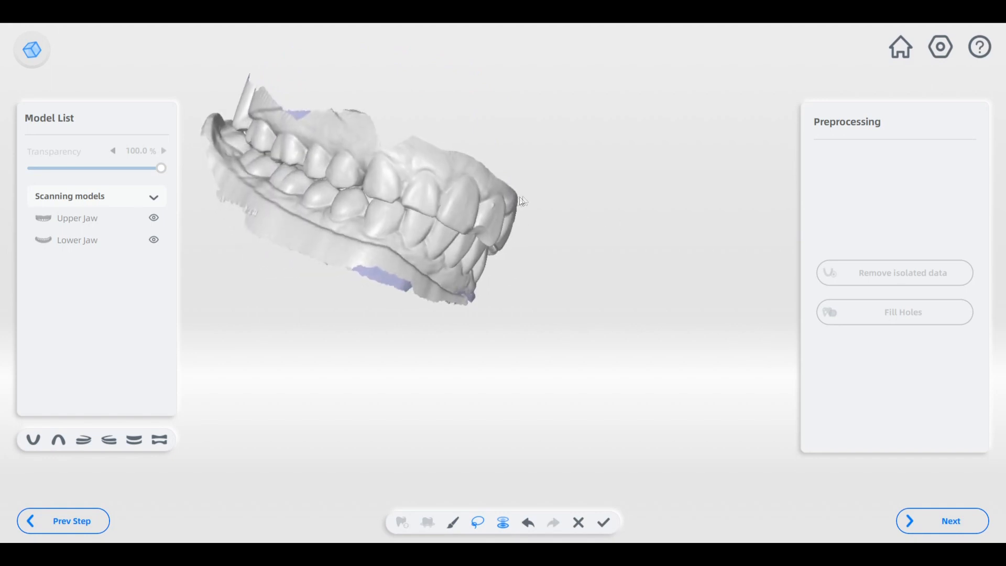
pyautogui.moveTo(225, 97)
pyautogui.mouseDown()
pyautogui.moveTo(368, 137)
pyautogui.moveTo(397, 111)
pyautogui.moveTo(242, 73)
pyautogui.mouseUp()
pyautogui.moveTo(334, 211); pyautogui.dragTo(252, 224, button='right')
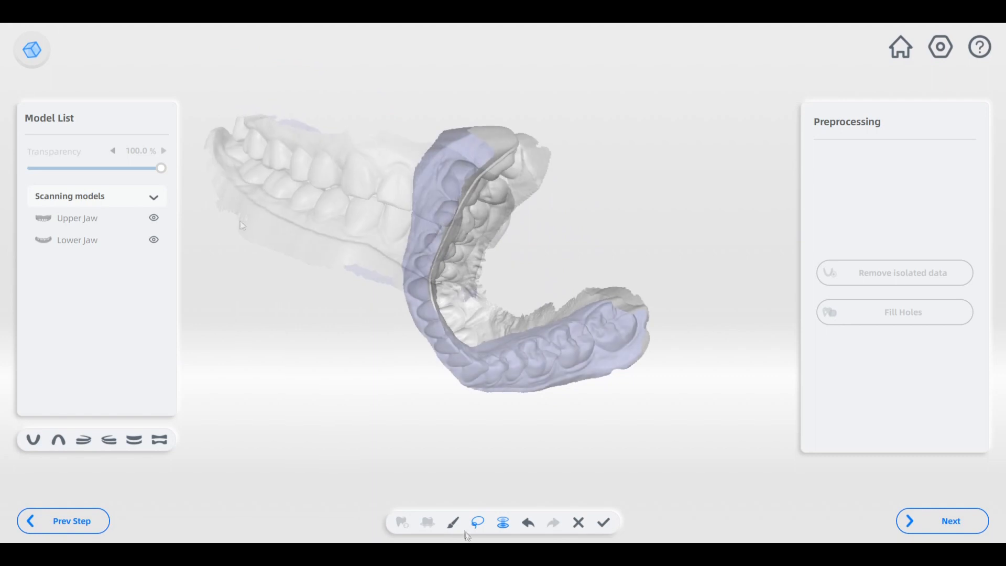
# Brush away the ragged inner edge along the whole arch and apply the trimming.
pyautogui.click(453, 523)
pyautogui.scroll(3, 543, 246)
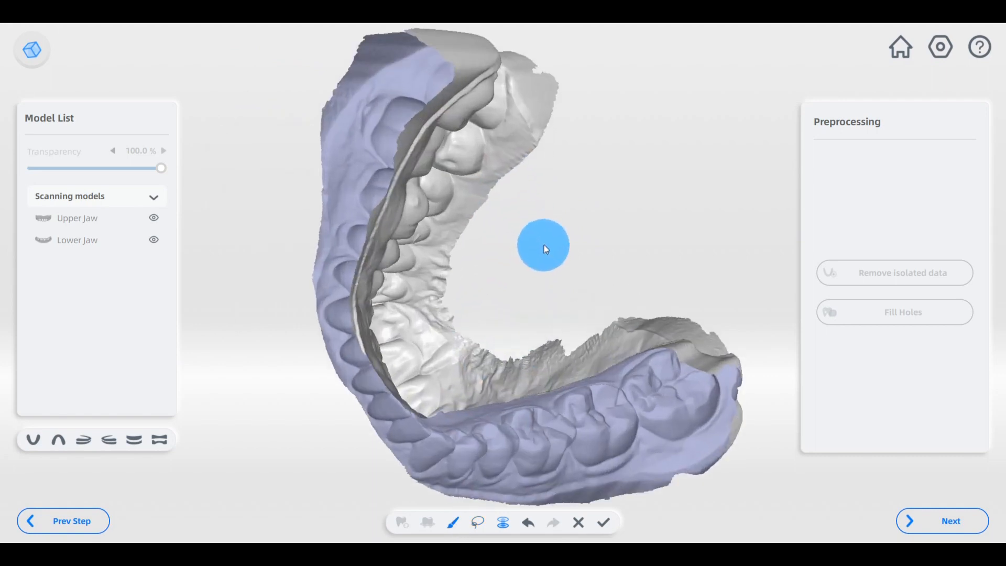
pyautogui.moveTo(540, 170); pyautogui.dragTo(524, 196)
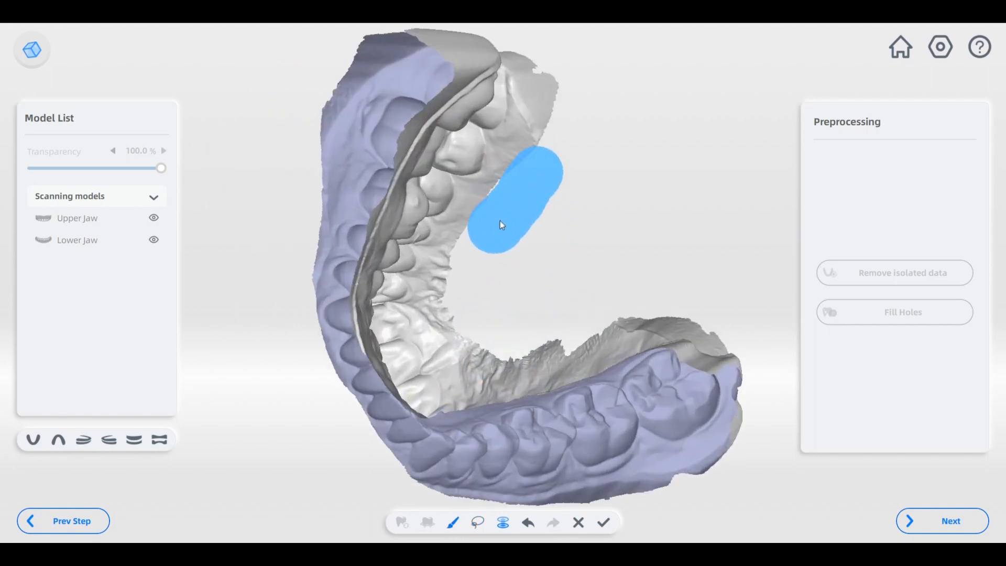
pyautogui.moveTo(495, 231); pyautogui.dragTo(472, 260)
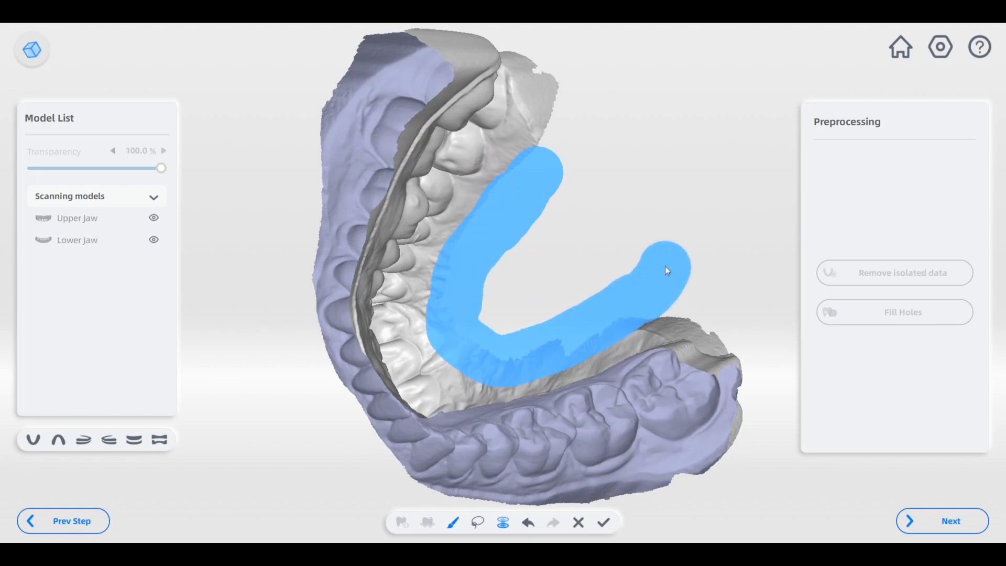
pyautogui.moveTo(665, 269); pyautogui.dragTo(665, 262)
pyautogui.moveTo(649, 247)
pyautogui.mouseDown(button='right')
pyautogui.moveTo(549, 303)
pyautogui.moveTo(348, 331)
pyautogui.mouseUp(button='right')
pyautogui.moveTo(728, 198)
pyautogui.mouseDown(button='right')
pyautogui.moveTo(437, 276)
pyautogui.moveTo(602, 269)
pyautogui.moveTo(393, 333)
pyautogui.moveTo(659, 191)
pyautogui.moveTo(433, 348)
pyautogui.moveTo(592, 238)
pyautogui.moveTo(483, 369)
pyautogui.moveTo(601, 304)
pyautogui.moveTo(556, 247)
pyautogui.moveTo(656, 191)
pyautogui.moveTo(701, 204)
pyautogui.moveTo(503, 211)
pyautogui.moveTo(309, 248)
pyautogui.mouseUp(button='right')
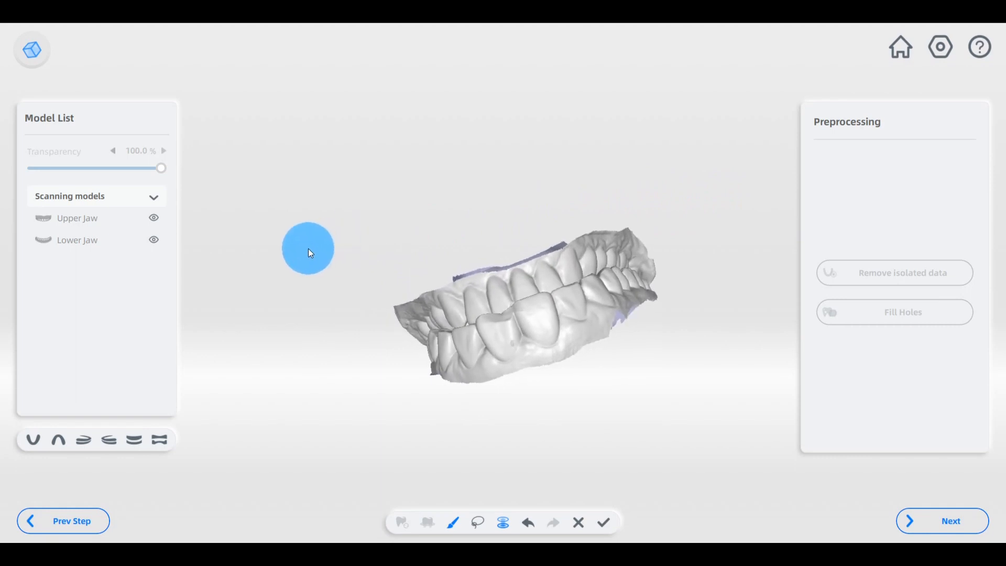
pyautogui.click(603, 531)
# Open Remove isolated data and continue through Fill Holes to Model Settings.
pyautogui.moveTo(703, 330); pyautogui.dragTo(712, 540, button='right')
pyautogui.moveTo(483, 370); pyautogui.dragTo(538, 279, button='right')
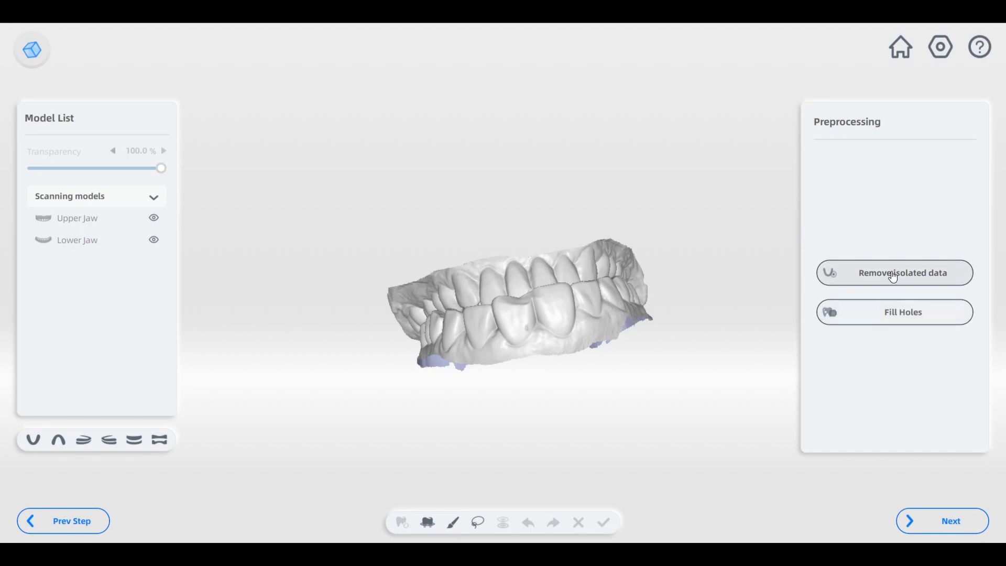
pyautogui.click(911, 273)
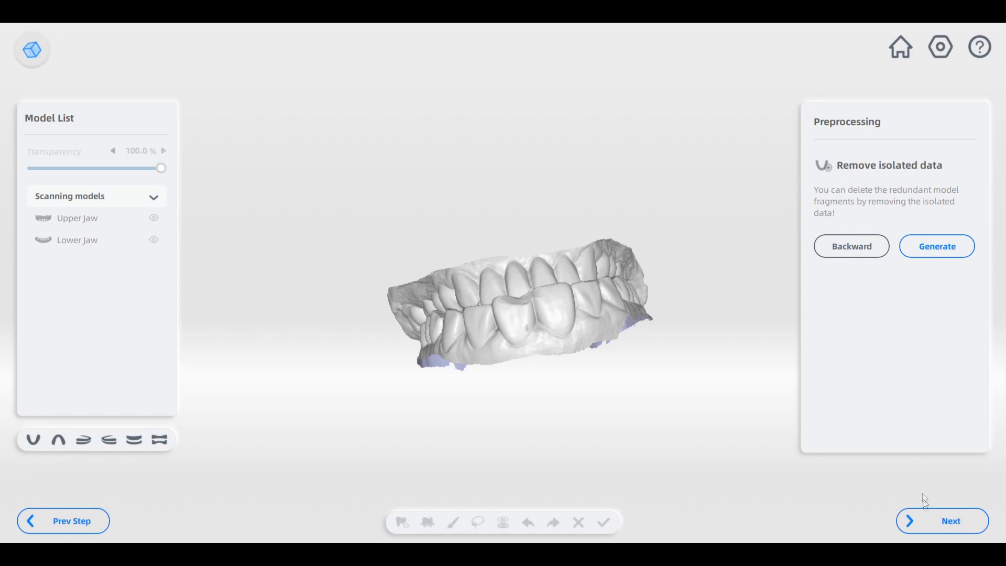
pyautogui.click(931, 520)
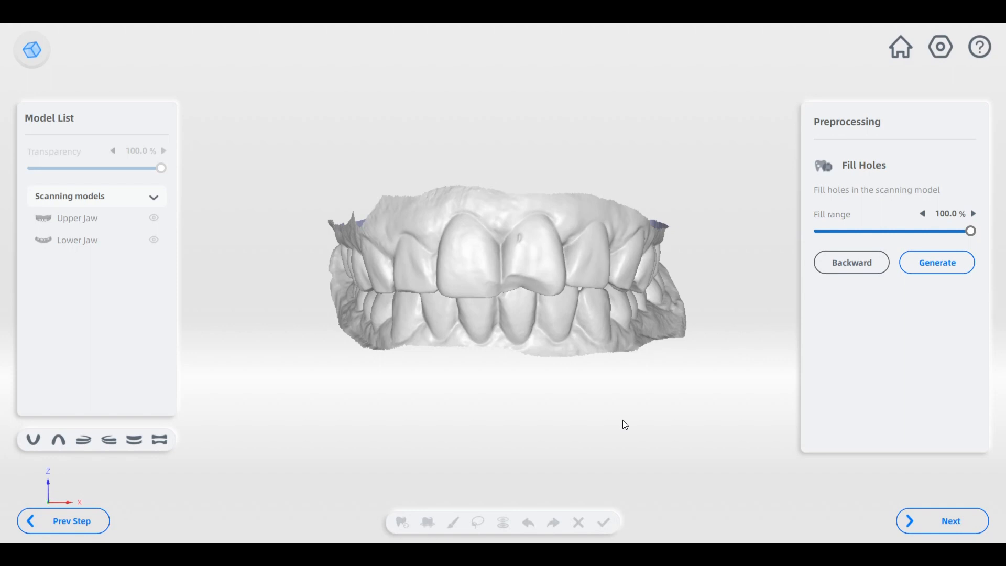
pyautogui.moveTo(562, 370); pyautogui.dragTo(364, 355)
pyautogui.moveTo(796, 326); pyautogui.dragTo(722, 336)
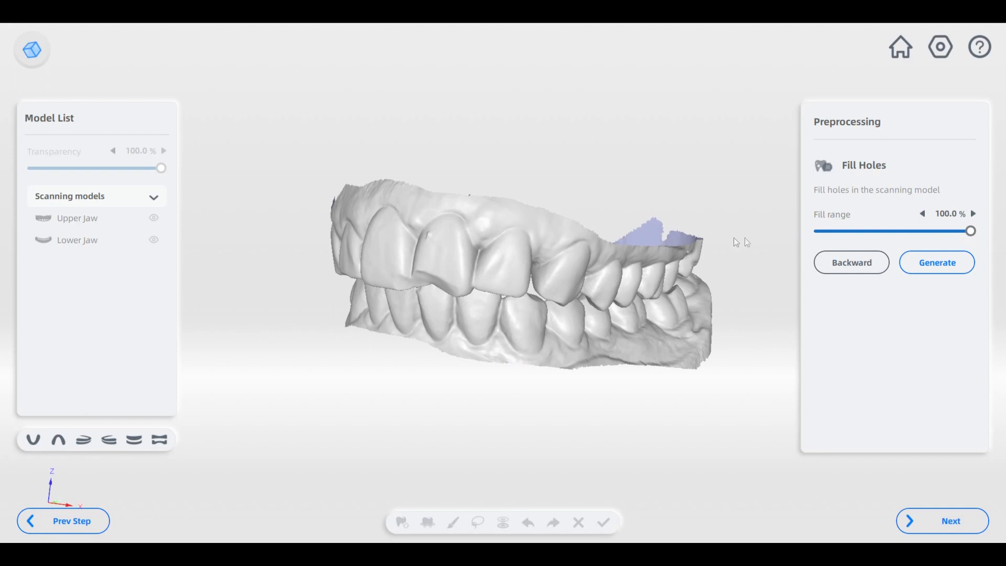
pyautogui.click(939, 520)
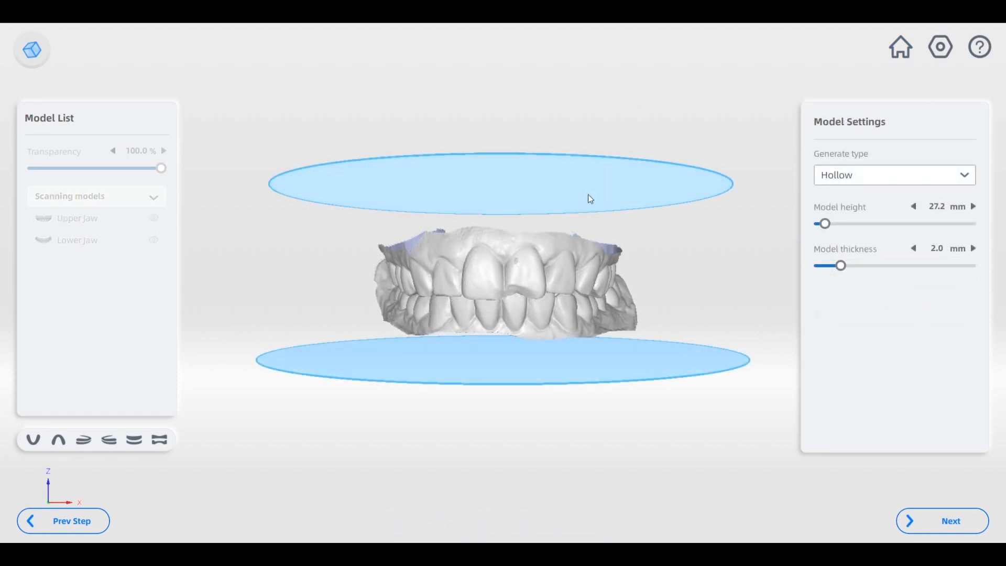
# Reduce the model height to 24.2 mm, choose the Hollow type and generate the designed models.
pyautogui.moveTo(579, 173); pyautogui.dragTo(671, 300)
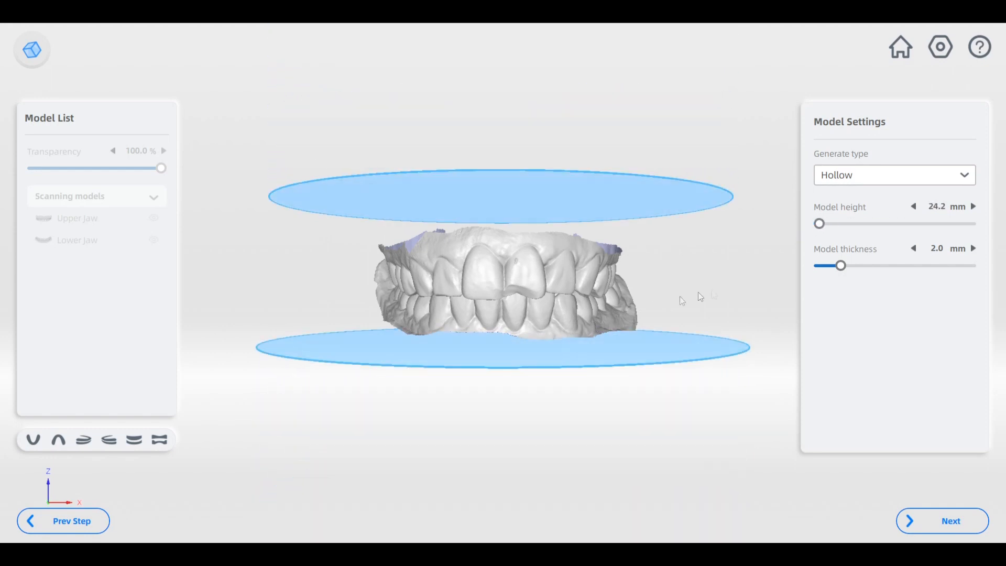
pyautogui.moveTo(477, 298)
pyautogui.mouseDown()
pyautogui.moveTo(540, 300)
pyautogui.moveTo(458, 294)
pyautogui.mouseUp()
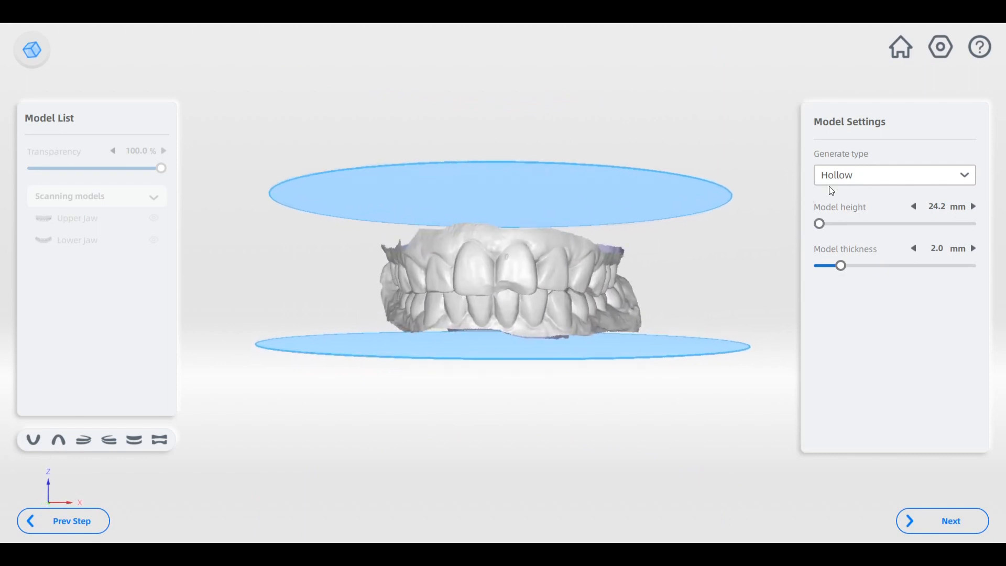
pyautogui.click(830, 183)
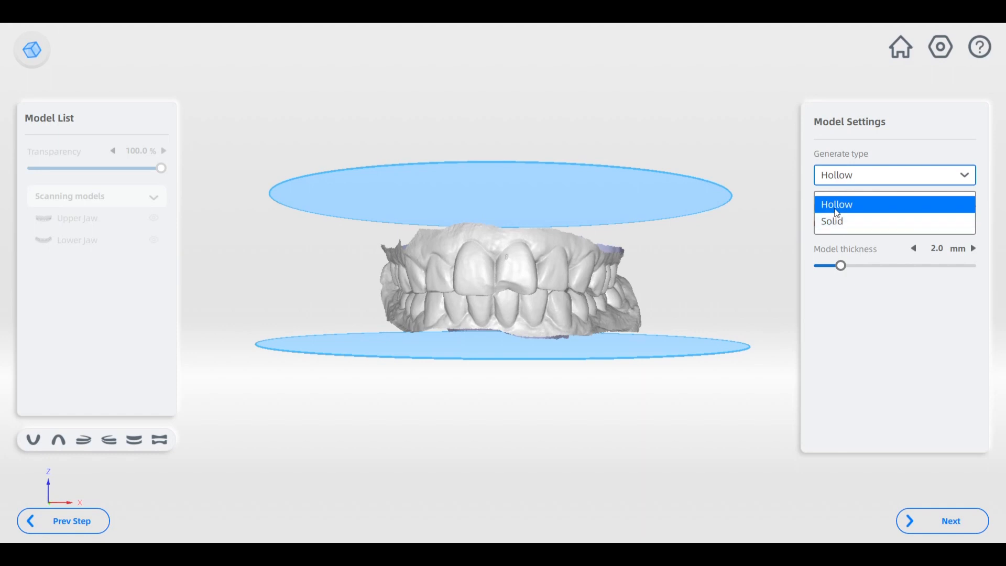
pyautogui.click(835, 205)
pyautogui.click(949, 522)
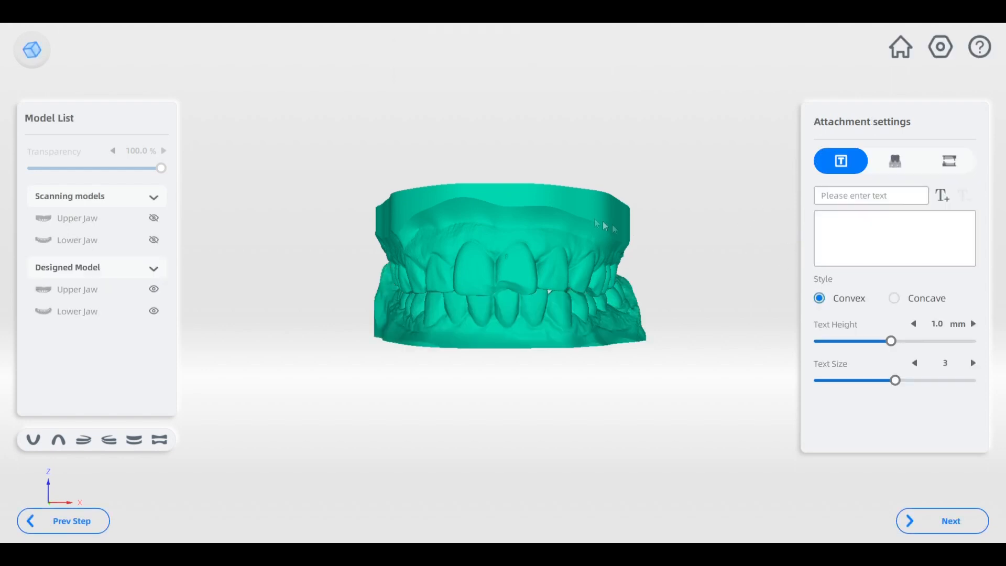
# Inspect the honeycomb underside of the hollow model and add the convex text "test" to the side of the upper jaw's base.
pyautogui.moveTo(506, 195); pyautogui.dragTo(451, 281)
pyautogui.scroll(3, 496, 249)
pyautogui.moveTo(496, 250); pyautogui.dragTo(470, 310)
pyautogui.moveTo(470, 310); pyautogui.dragTo(425, 322)
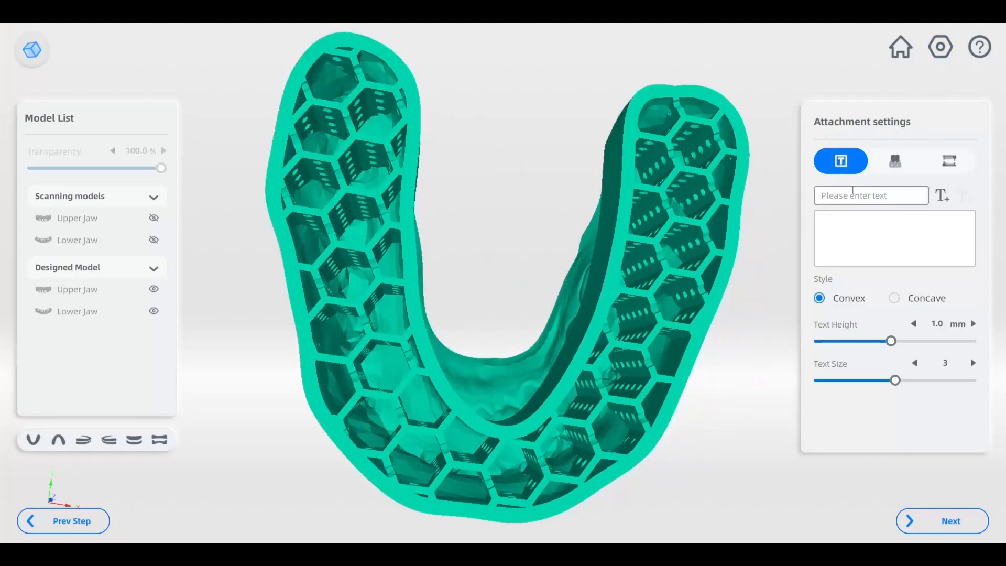
pyautogui.click(852, 196)
pyautogui.write('test')
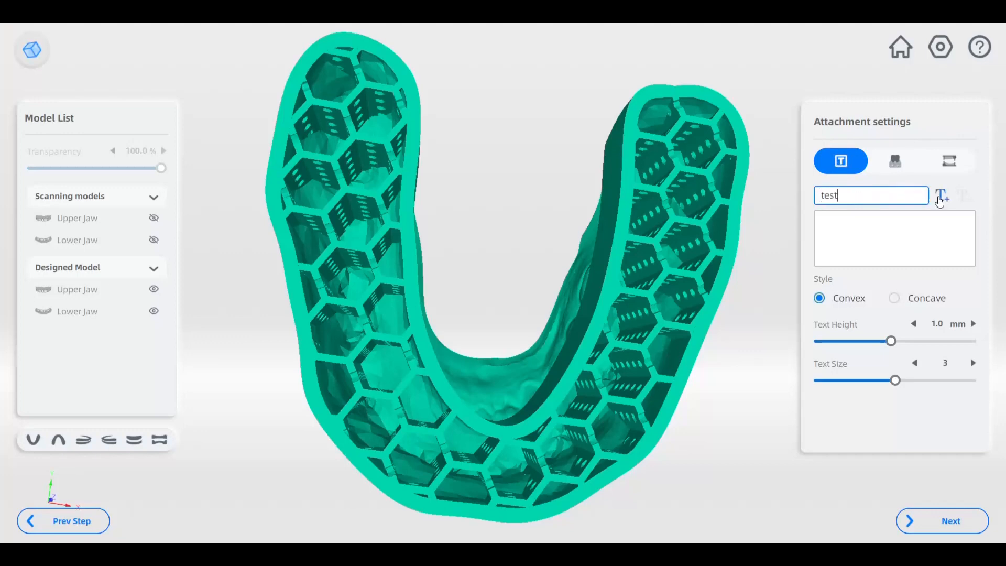
pyautogui.click(942, 198)
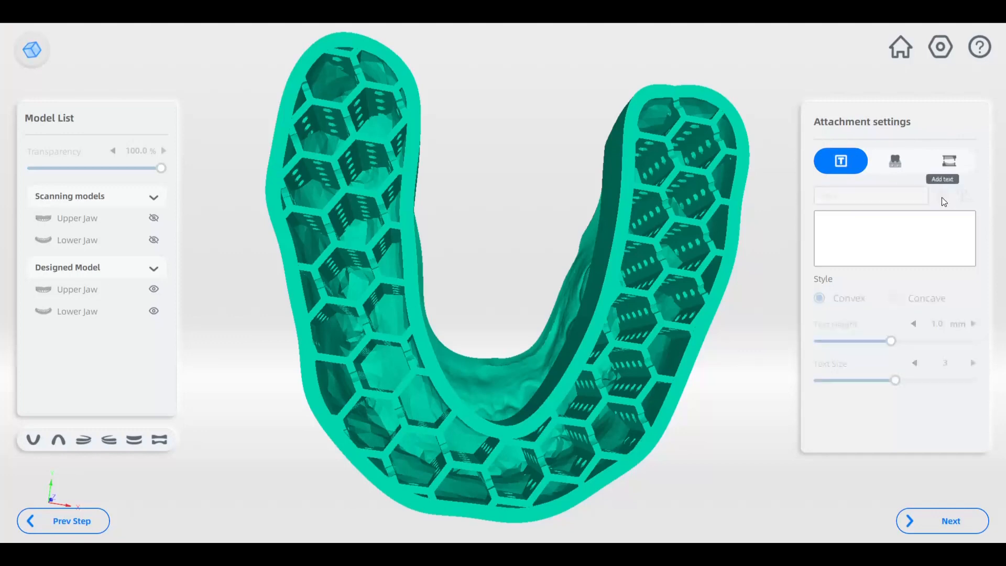
pyautogui.moveTo(762, 195); pyautogui.dragTo(405, 73)
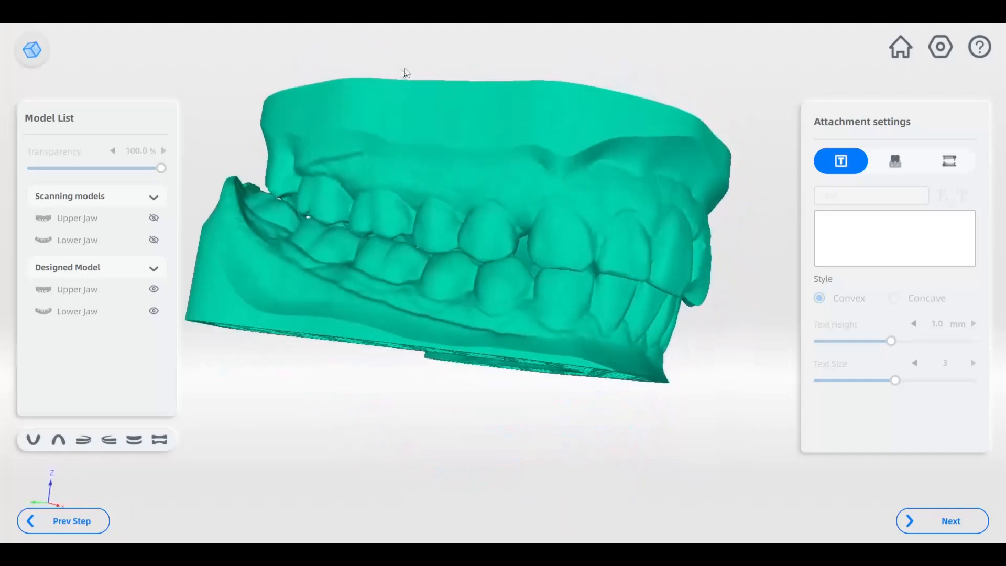
pyautogui.click(430, 114)
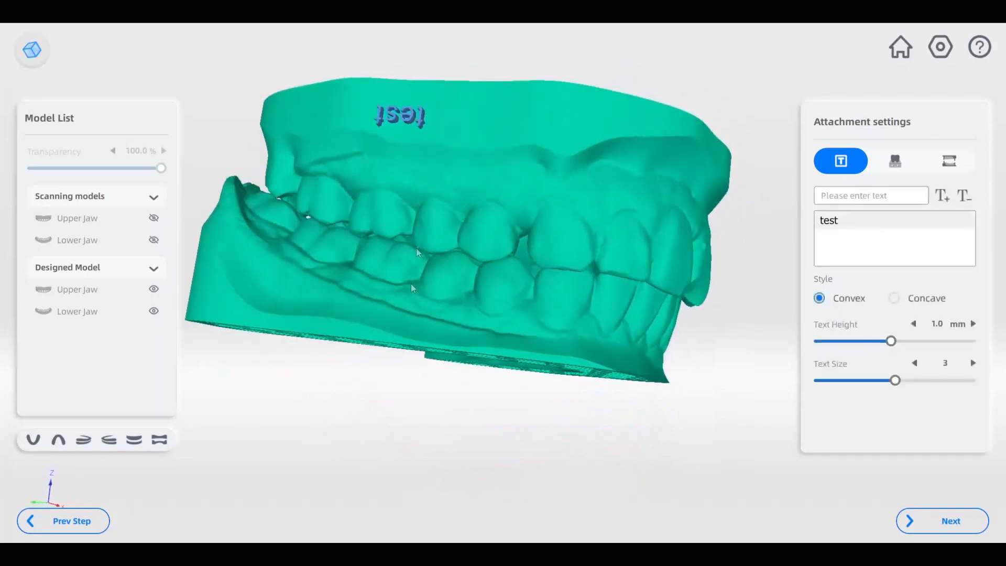
# Add a second convex text "test" to the side of the lower jaw's base near the back teeth.
pyautogui.click(866, 195)
pyautogui.write('test')
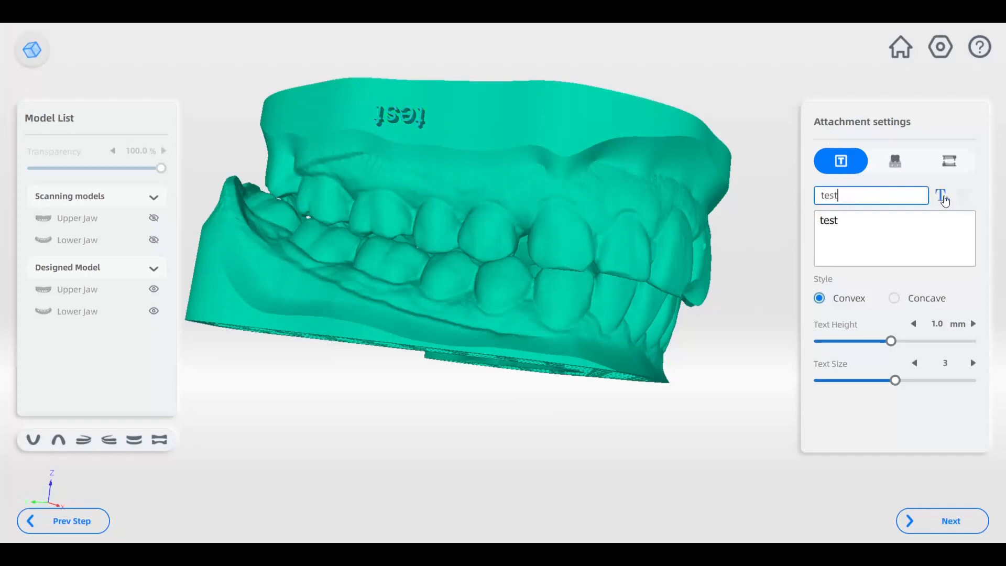
pyautogui.click(942, 196)
pyautogui.click(278, 304)
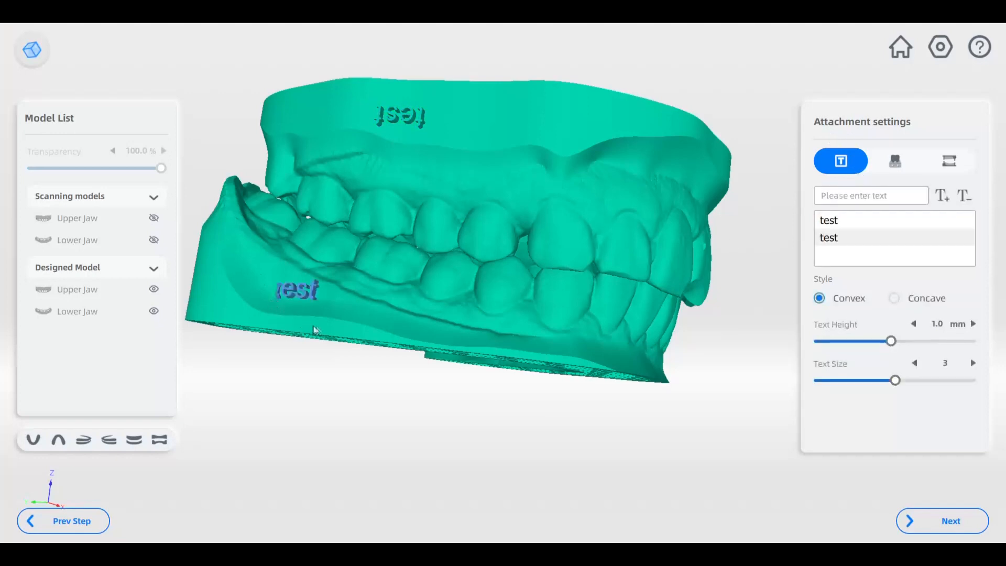
# Keep the lower jaw's text convex and set its text height to 1.3 mm and text size to 4.
pyautogui.click(895, 298)
pyautogui.click(831, 303)
pyautogui.moveTo(894, 347); pyautogui.dragTo(914, 342)
pyautogui.moveTo(896, 381); pyautogui.dragTo(954, 379)
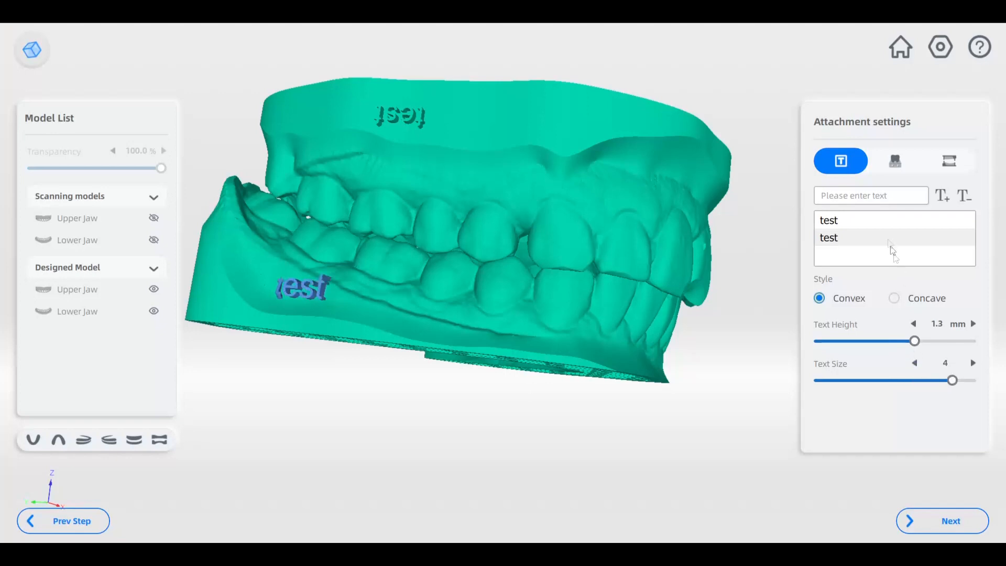
# Generate cylindrical hole attachments with a 3.0 mm diameter around the bases of both jaws and check their placement.
pyautogui.click(892, 165)
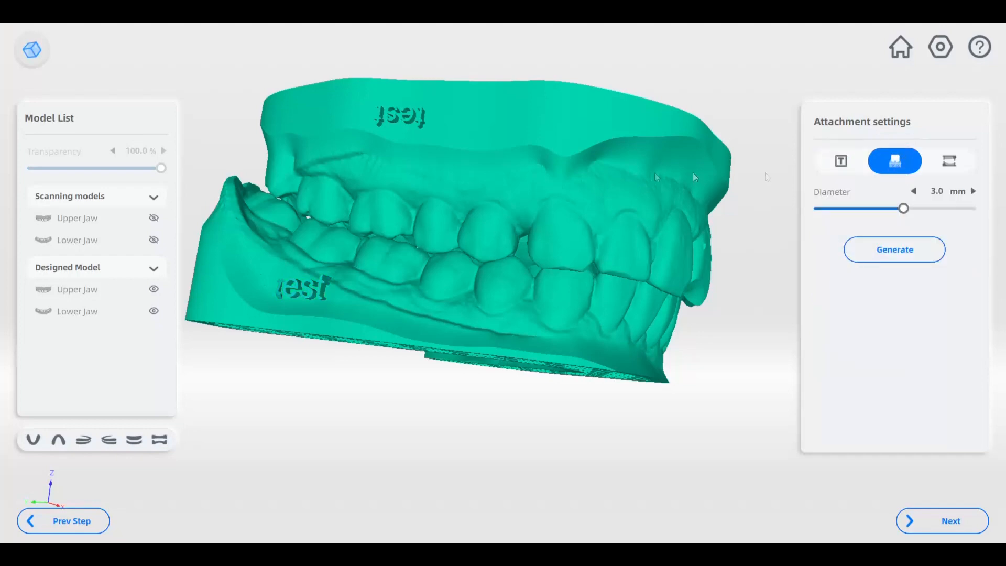
pyautogui.click(873, 256)
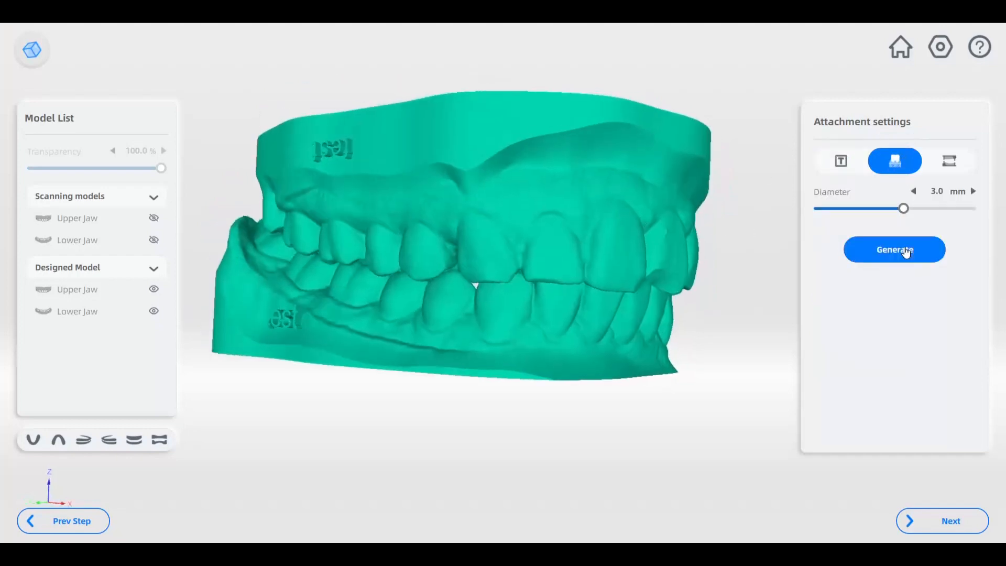
pyautogui.moveTo(603, 180); pyautogui.dragTo(563, 239)
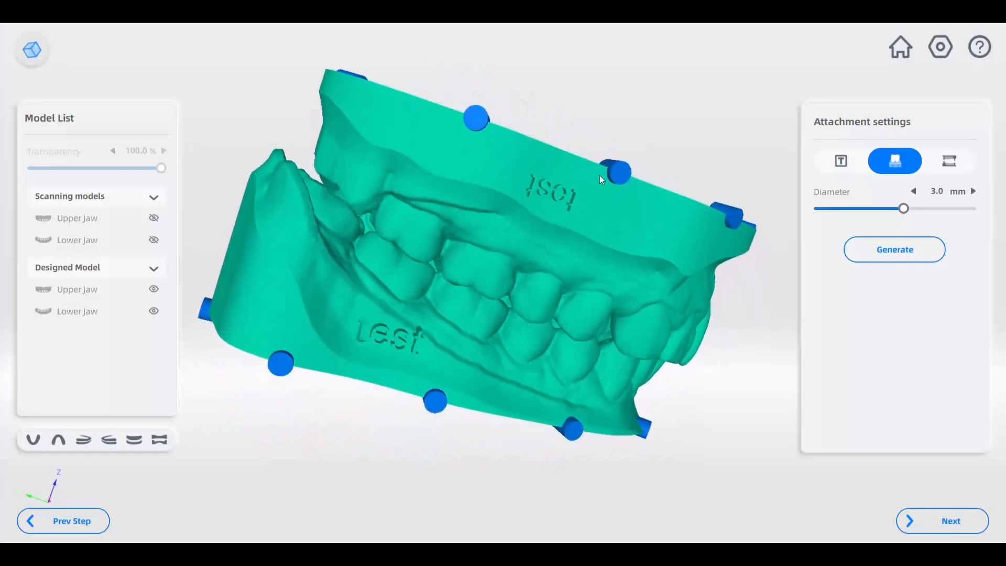
pyautogui.moveTo(652, 222); pyautogui.dragTo(579, 323)
pyautogui.moveTo(415, 274); pyautogui.dragTo(316, 178)
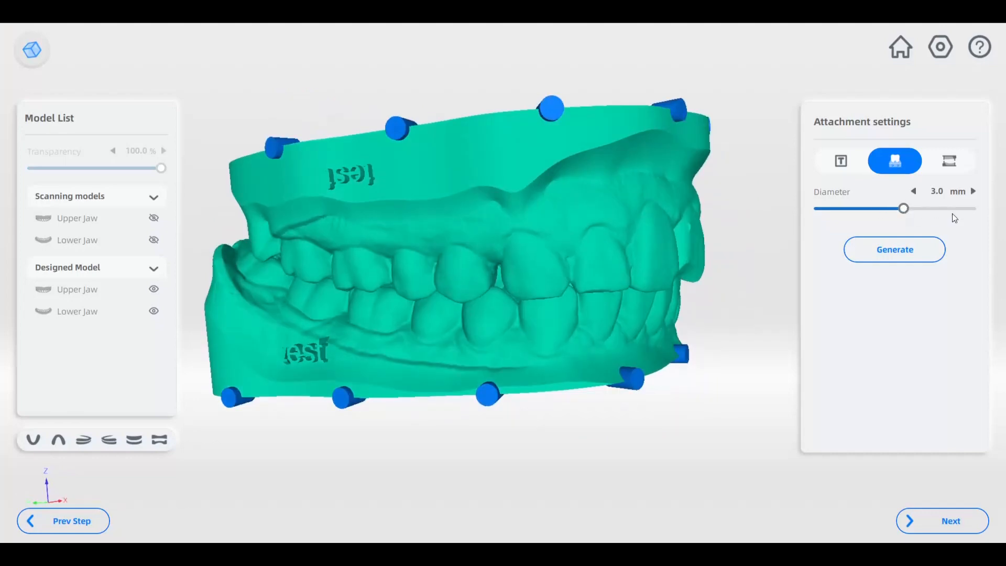
pyautogui.click(904, 250)
# Choose Articulator (Large) as the articulator size, generate the finished models and inspect the holes in their bases.
pyautogui.click(951, 164)
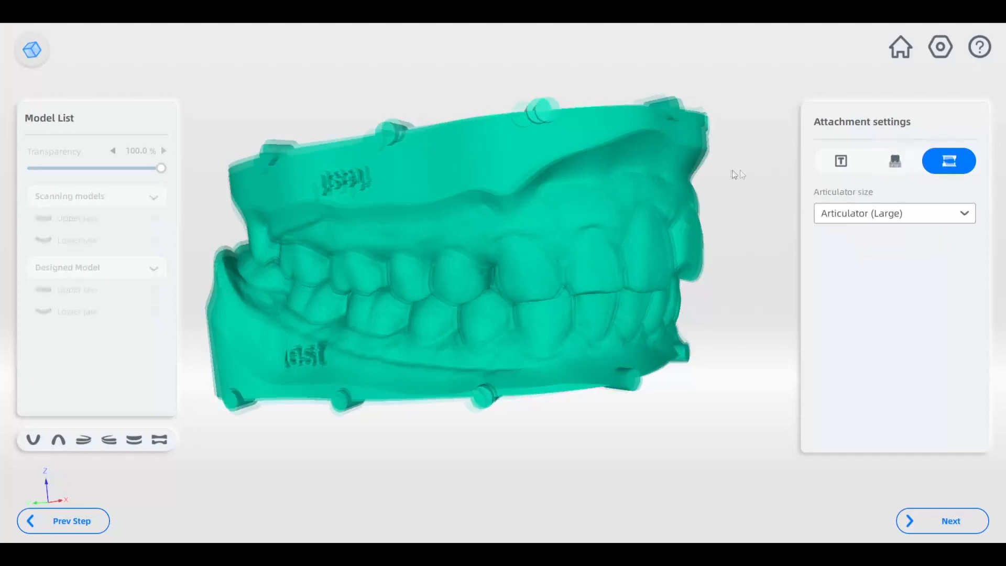
pyautogui.click(907, 217)
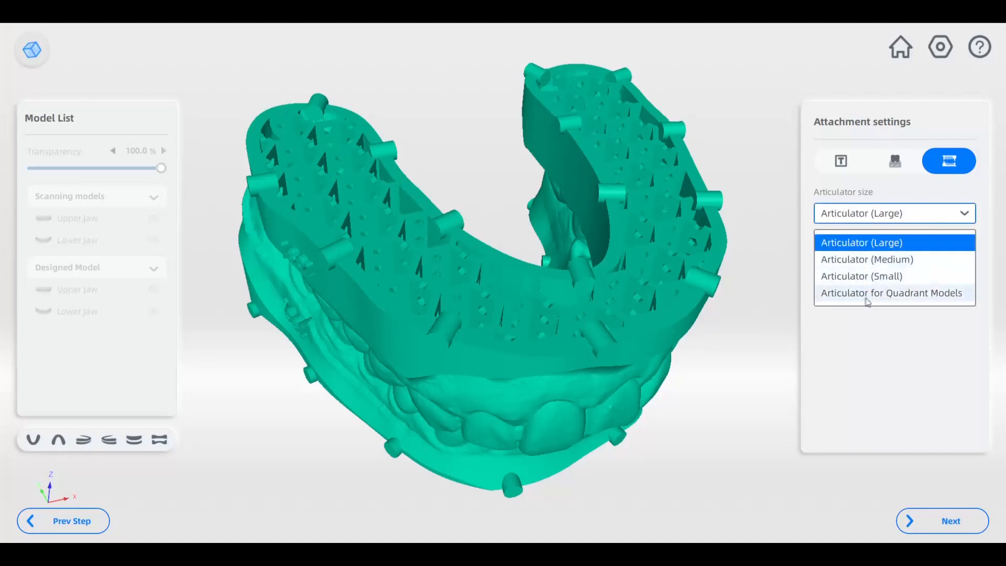
pyautogui.moveTo(356, 324)
pyautogui.mouseDown()
pyautogui.moveTo(465, 266)
pyautogui.moveTo(574, 234)
pyautogui.moveTo(350, 326)
pyautogui.mouseUp()
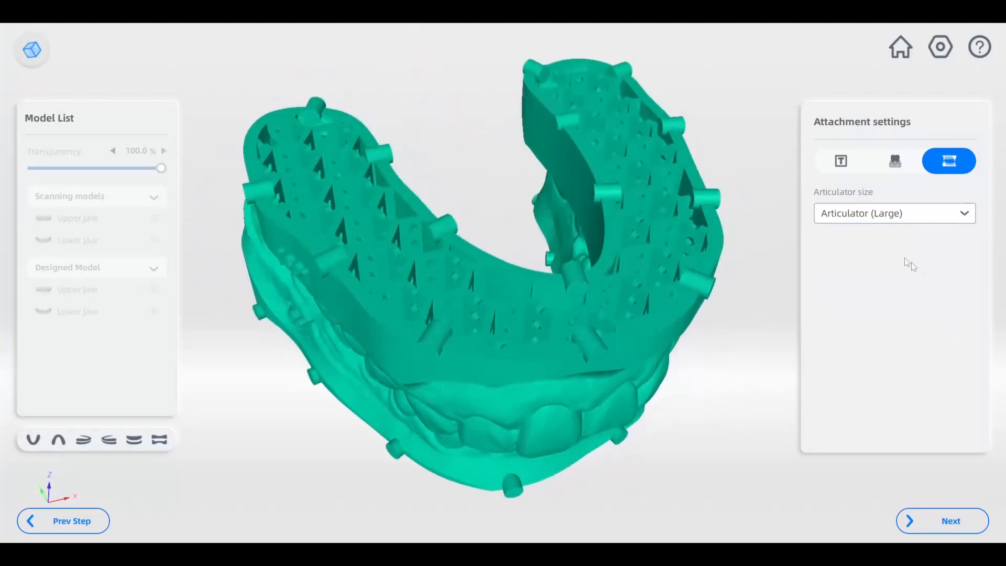
pyautogui.click(874, 215)
pyautogui.click(879, 248)
pyautogui.click(946, 527)
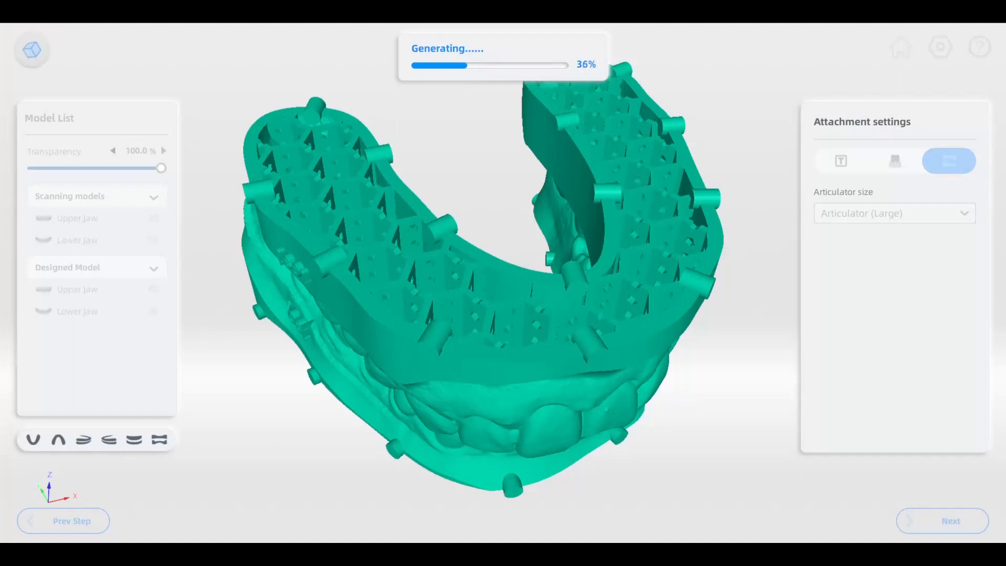
pyautogui.moveTo(528, 402); pyautogui.dragTo(368, 334)
pyautogui.moveTo(661, 315); pyautogui.dragTo(759, 519)
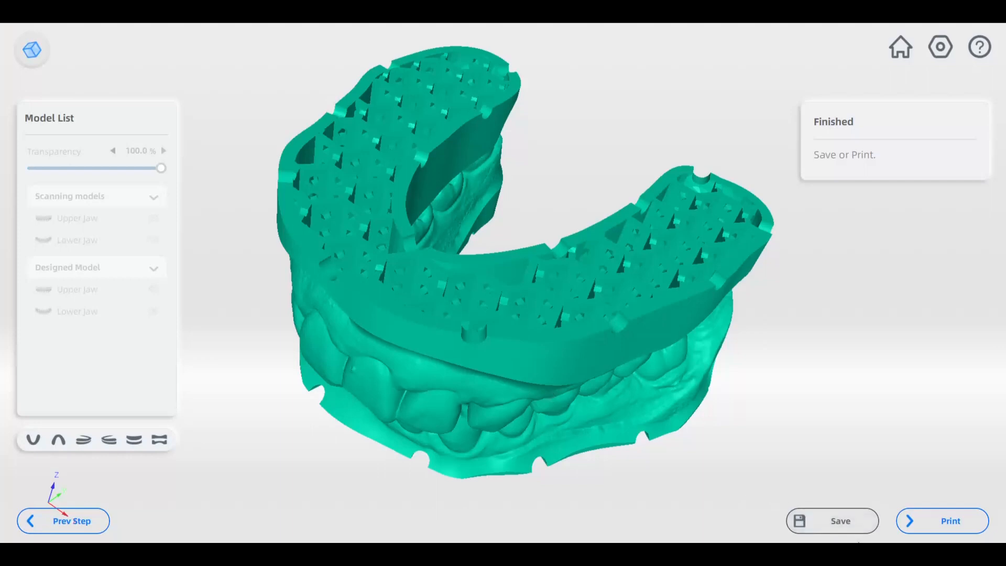
# Send the finished jaws to the print preparation software and view them on the build platform.
pyautogui.click(934, 527)
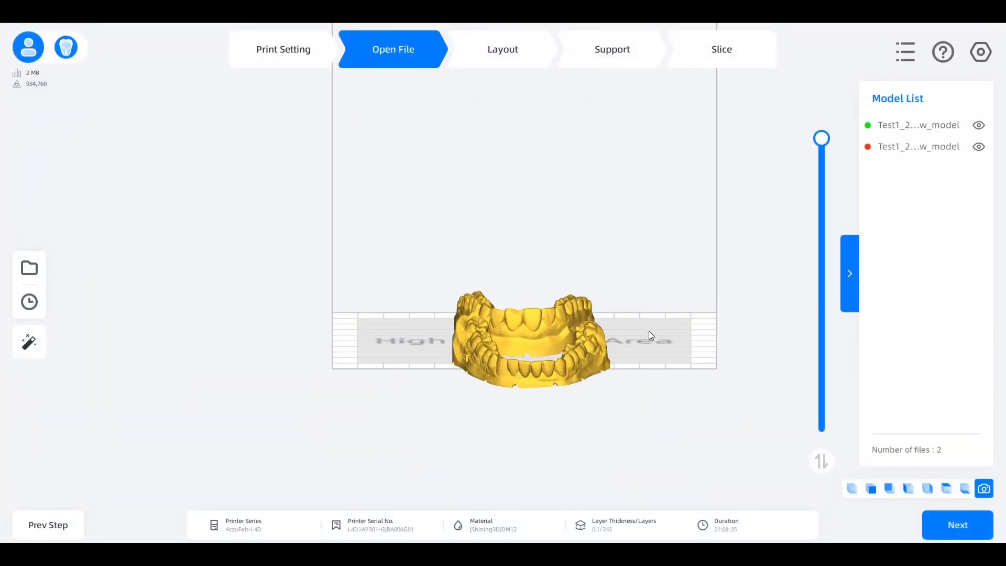
pyautogui.scroll(4, 665, 295)
pyautogui.moveTo(666, 297)
pyautogui.mouseDown(button='right')
pyautogui.moveTo(679, 313)
pyautogui.moveTo(676, 339)
pyautogui.moveTo(703, 373)
pyautogui.moveTo(690, 373)
pyautogui.moveTo(689, 336)
pyautogui.moveTo(665, 298)
pyautogui.mouseUp(button='right')
pyautogui.scroll(-3, 690, 373)
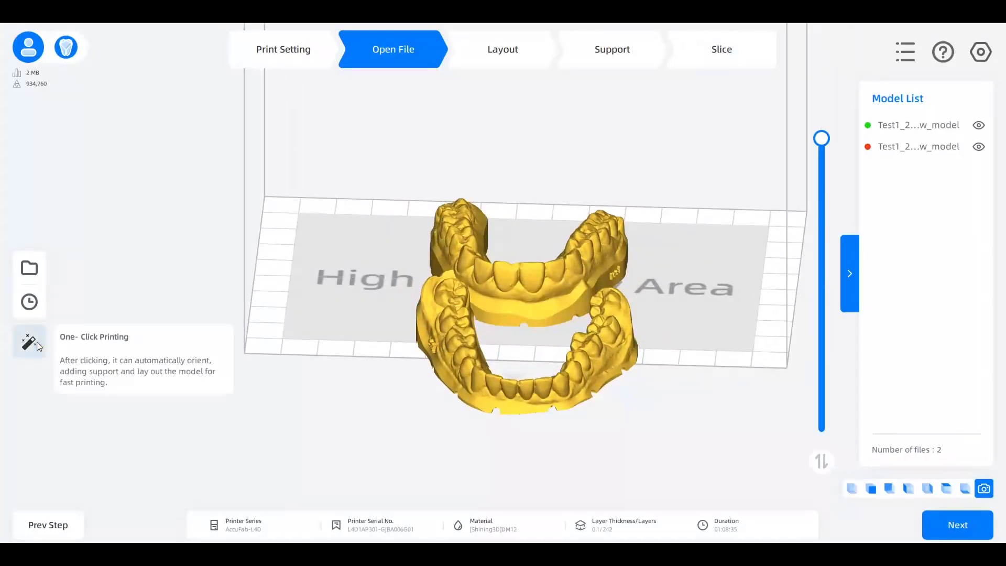
# Start One-Click Printing for both jaws with Restoration as the model type.
pyautogui.click(43, 346)
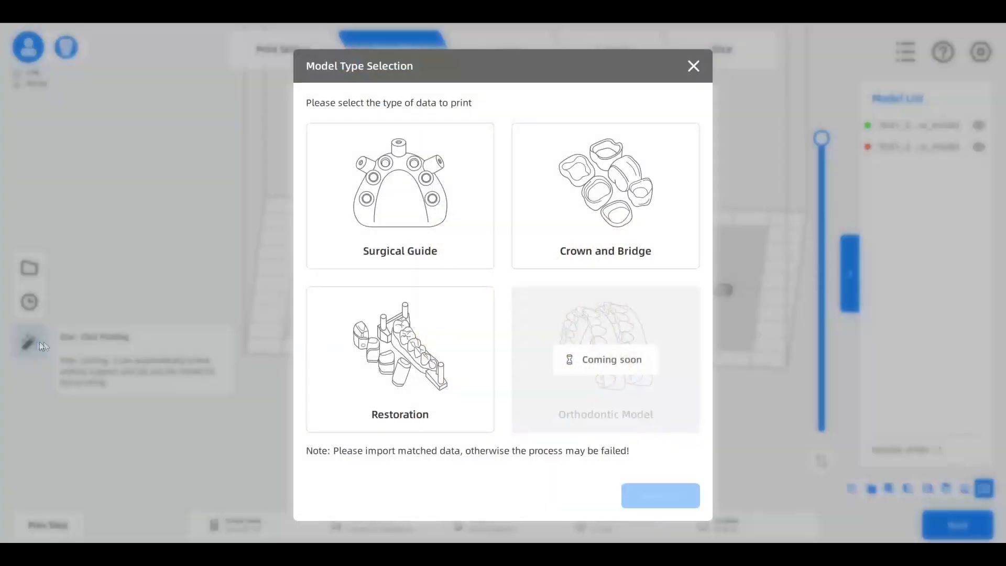
pyautogui.click(409, 366)
pyautogui.click(659, 505)
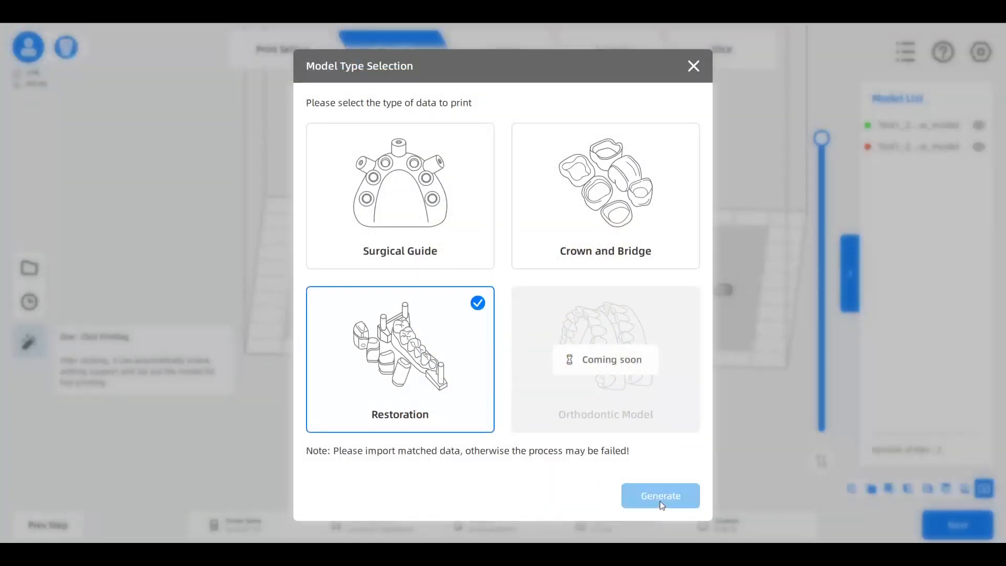